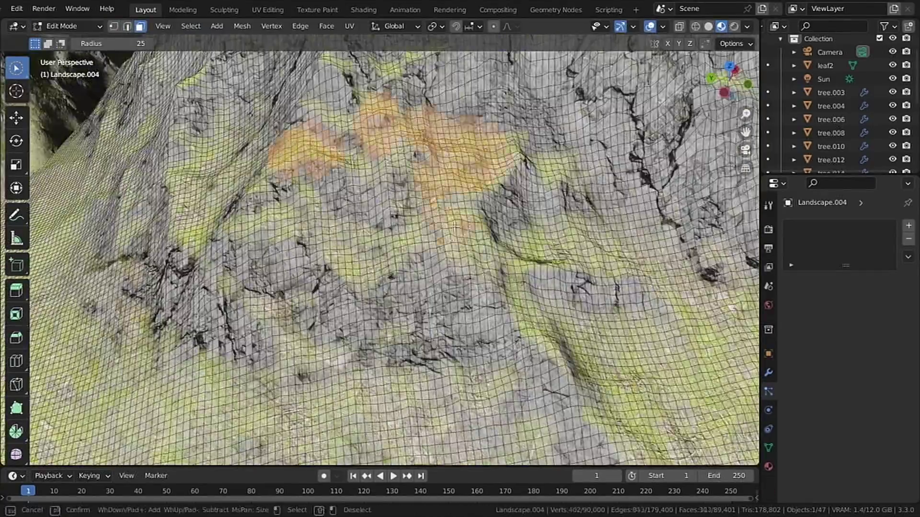
pyautogui.moveTo(287, 182)
pyautogui.mouseDown()
pyautogui.moveTo(373, 218)
pyautogui.moveTo(307, 268)
pyautogui.mouseUp()
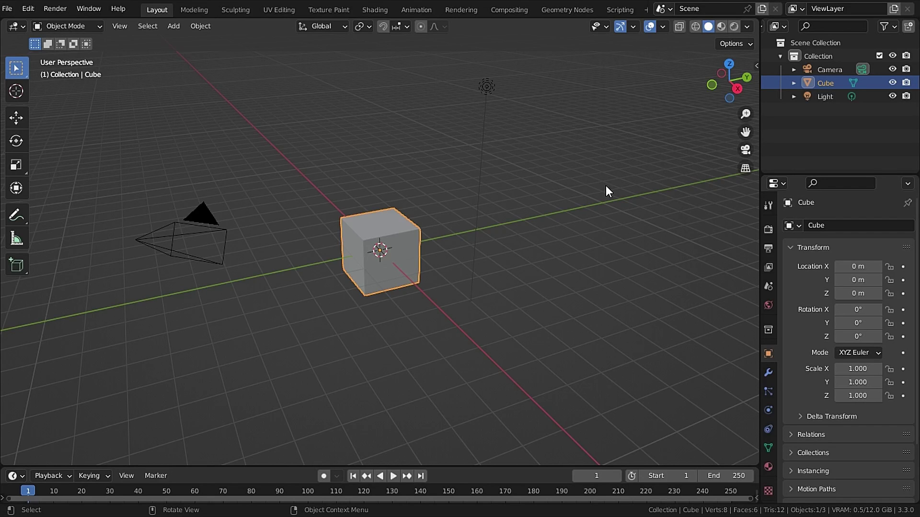
# Delete all default objects from the scene
pyautogui.press('a')
pyautogui.press('Delete')
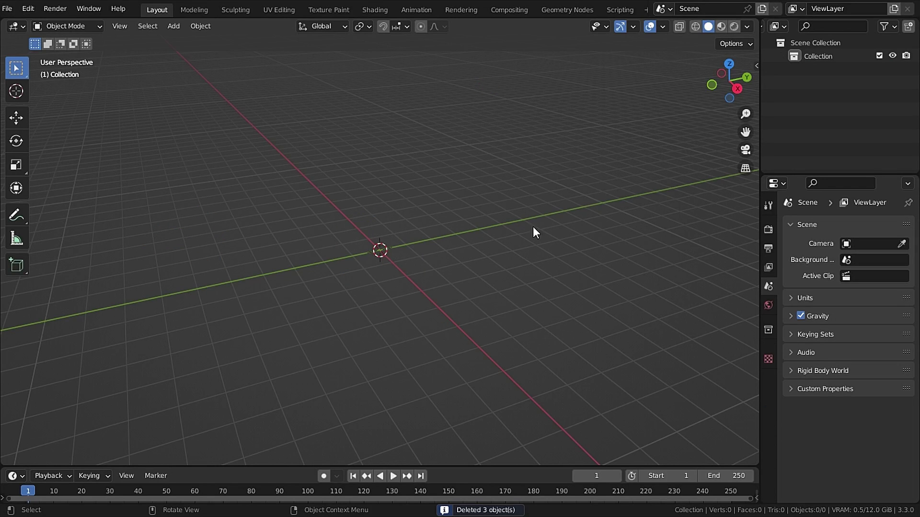
# Add a camera and align it to a low, near-horizontal view looking along the Y axis
pyautogui.moveTo(527, 226); pyautogui.dragTo(478, 264, button='middle')
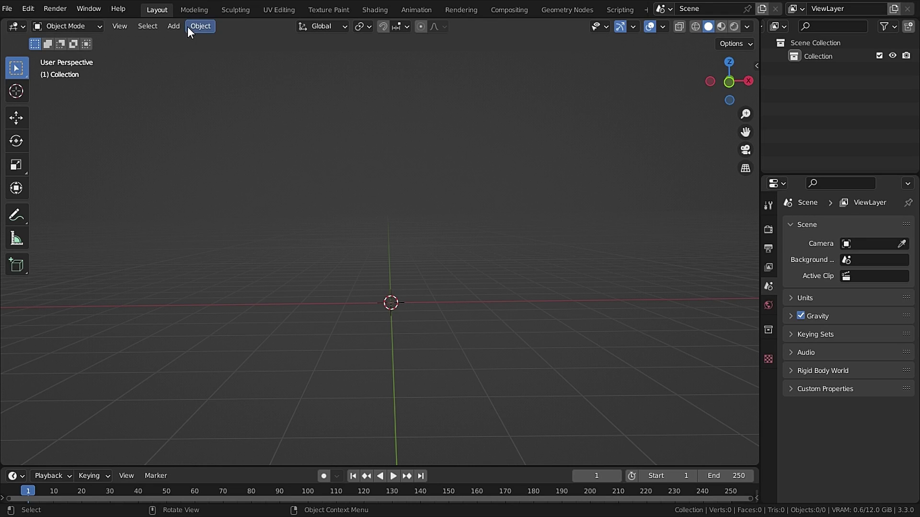
pyautogui.hotkey('shift', 'a')
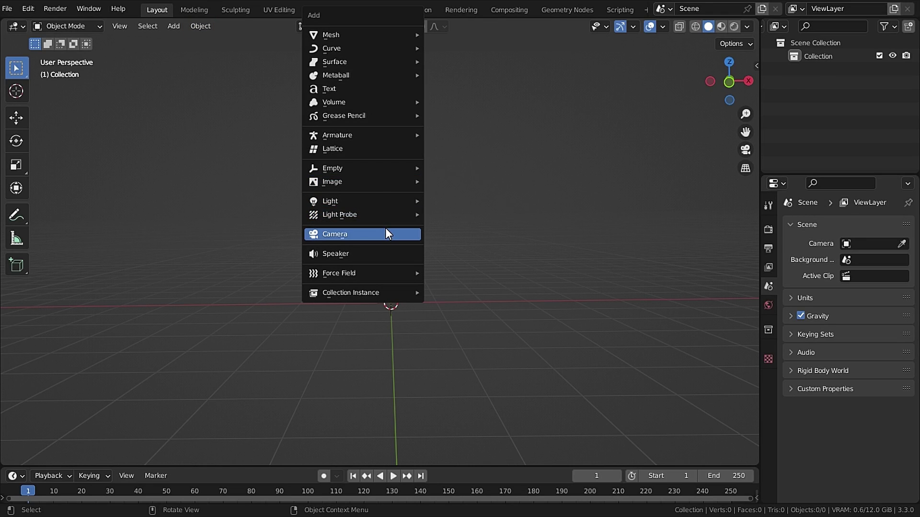
pyautogui.click(385, 228)
pyautogui.press('ctrl+alt+KP_0')
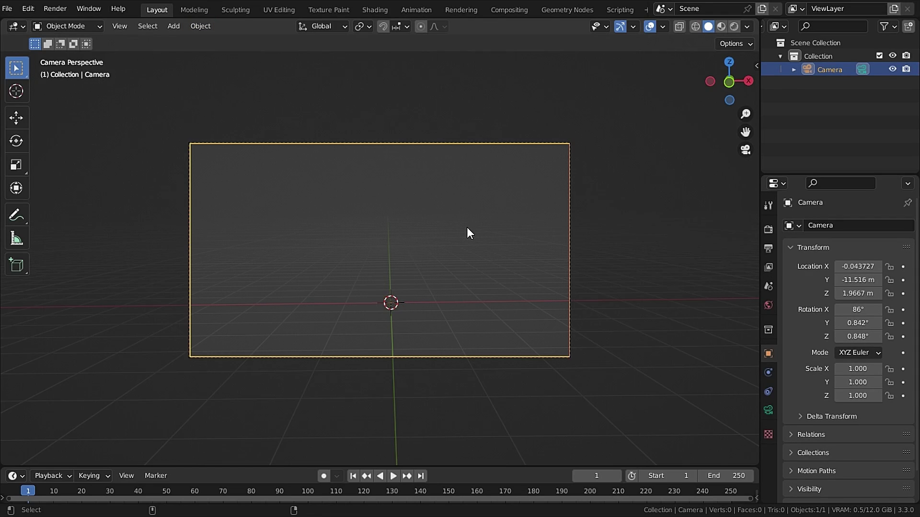
pyautogui.scroll(2, 467, 229)
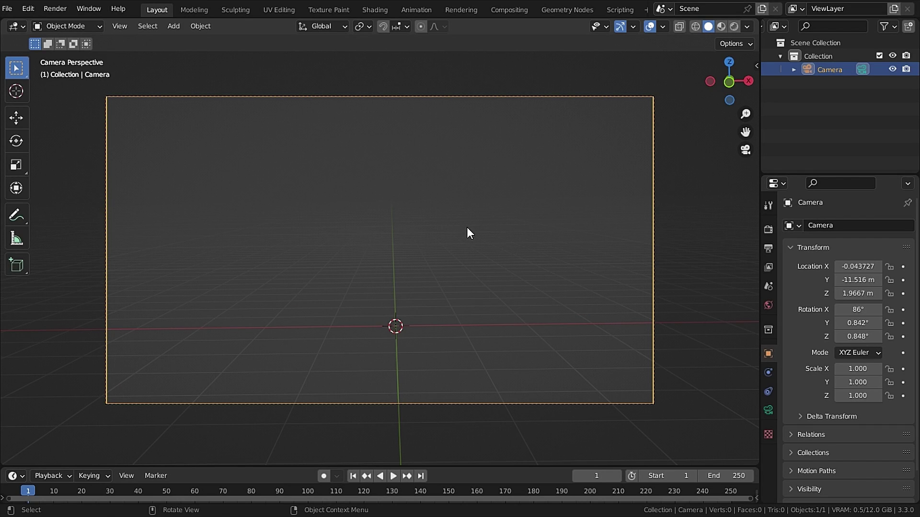
# Reposition the camera to about X 0.2 m, Y -15.5 m, Z 2.5 m, with its Y rotation at 0°
pyautogui.press('g')
pyautogui.press('x')
pyautogui.press('x')
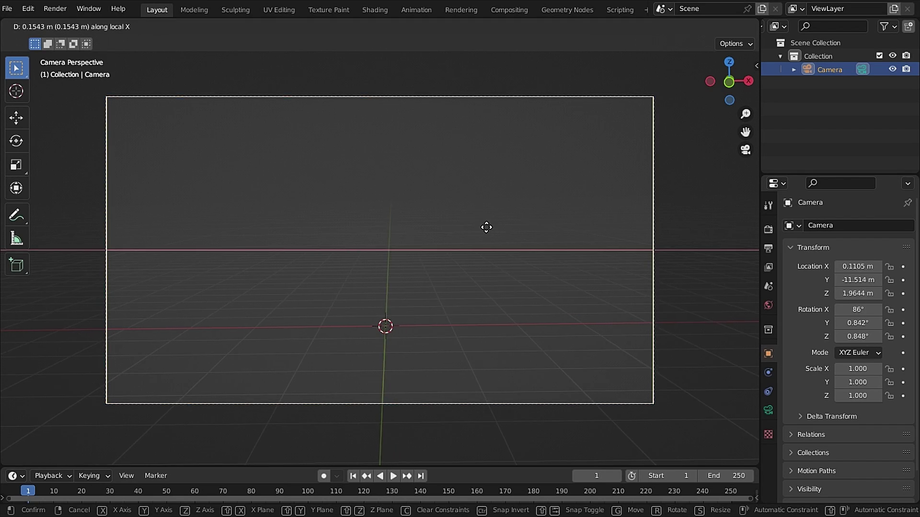
pyautogui.click(491, 228)
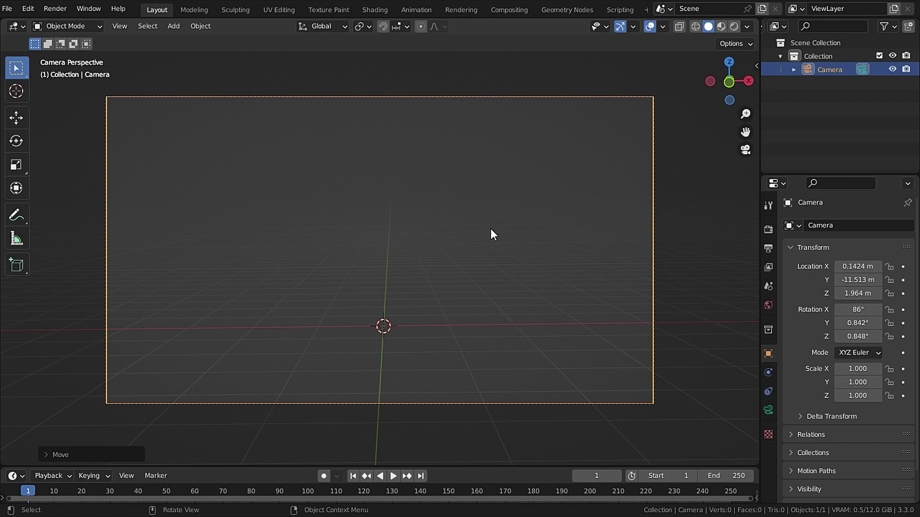
pyautogui.hotkey('ctrl', 'z')
# Add a plane and move it toward the camera, to about Y -12.6 m and Z 1.6 m
pyautogui.click(169, 26)
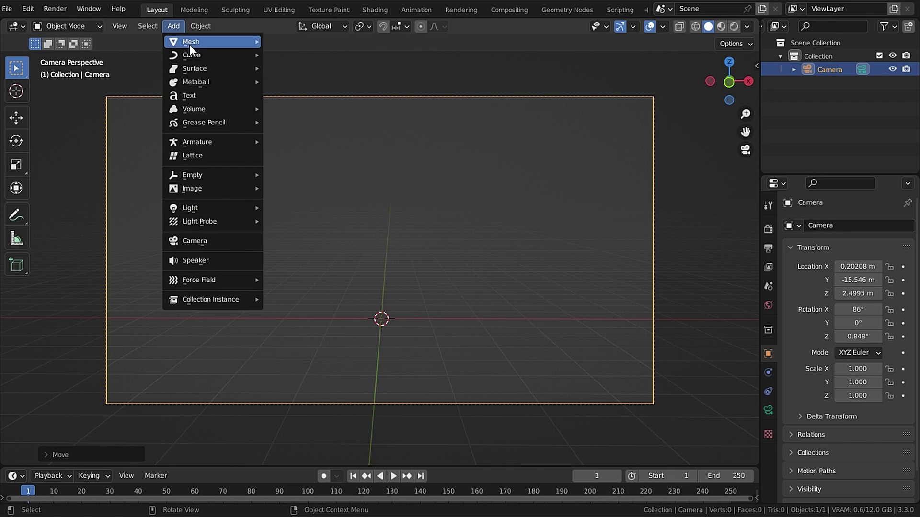
pyautogui.moveTo(188, 43)
pyautogui.click(293, 41)
pyautogui.press('g')
pyautogui.press('y')
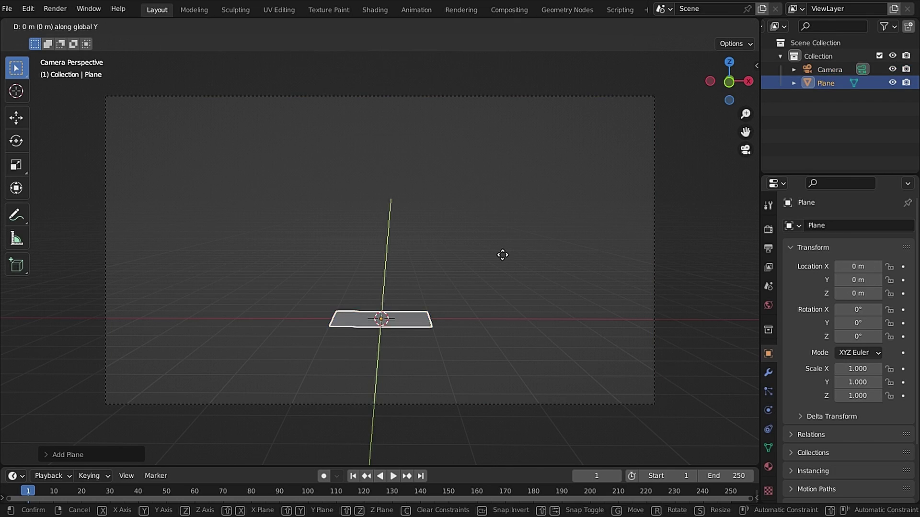
pyautogui.click(488, 184)
pyautogui.press('g')
pyautogui.press('z')
pyautogui.click(498, 392)
pyautogui.press('g')
pyautogui.press('y')
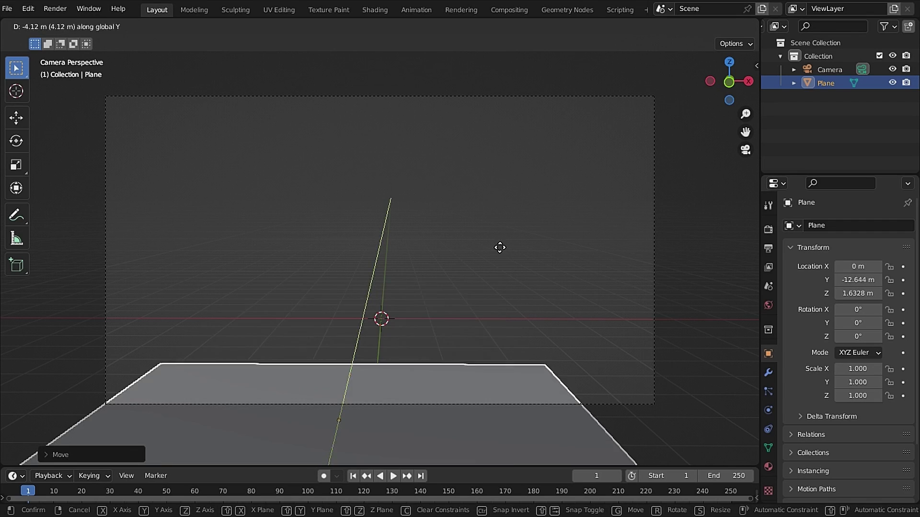
pyautogui.click(499, 247)
# Adjust the plane's height and depth to about Z 2.3 m and Y -14.1 m so it forms the ground in the frame
pyautogui.press('g')
pyautogui.press('z')
pyautogui.click(498, 141)
pyautogui.press('g')
pyautogui.press('y')
pyautogui.click(500, 223)
pyautogui.press('g')
pyautogui.press('z')
pyautogui.click(501, 202)
pyautogui.press('g')
pyautogui.press('y')
pyautogui.click(533, 171)
# Tilt the ground plane about 4.5° around Y and shift it to about X 0.13 m
pyautogui.press('r')
pyautogui.press('y')
pyautogui.click(549, 188)
pyautogui.press('g')
pyautogui.press('x')
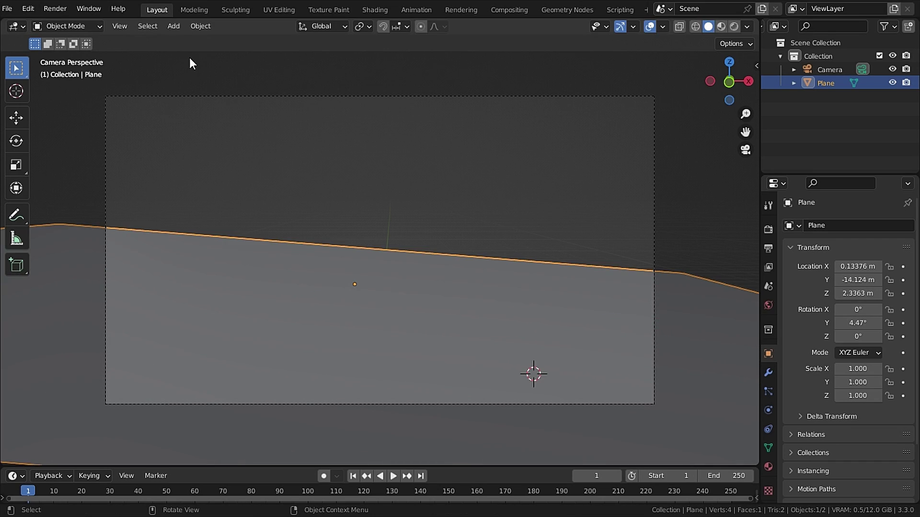
# Add a cube at the 3D cursor and set its X and Y dimensions to 0.1 m
pyautogui.click(174, 26)
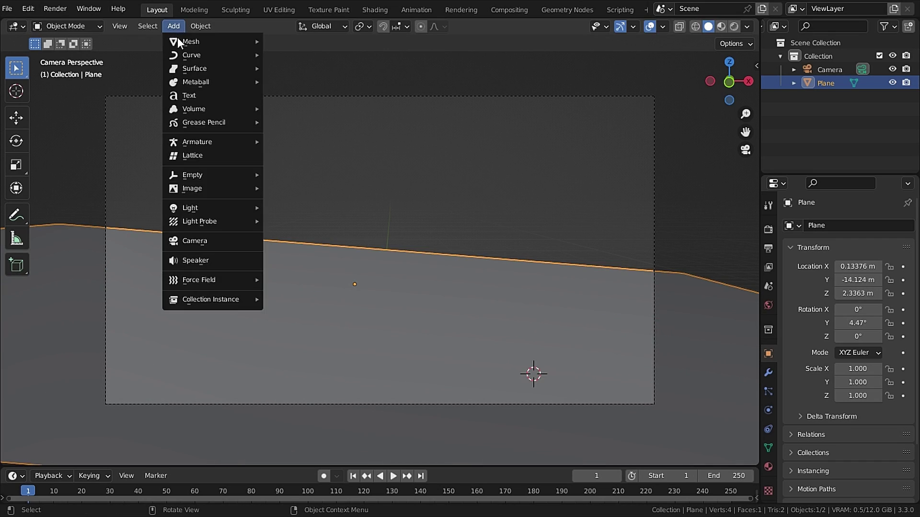
pyautogui.moveTo(178, 40)
pyautogui.click(304, 53)
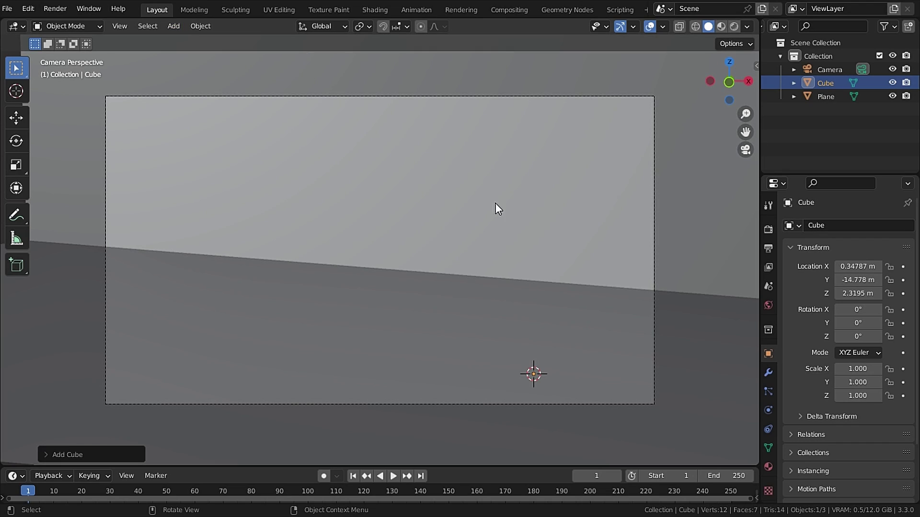
pyautogui.press('n')
pyautogui.moveTo(702, 268); pyautogui.dragTo(702, 280)
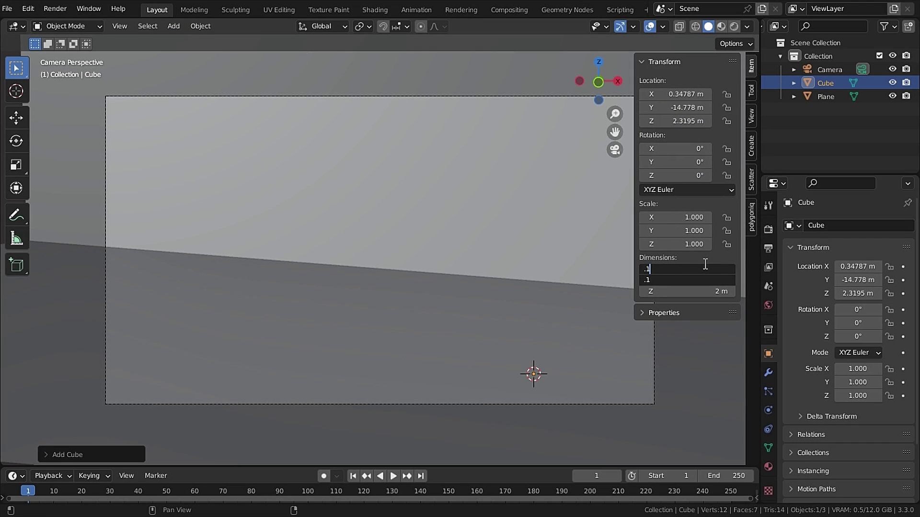
pyautogui.press('Return')
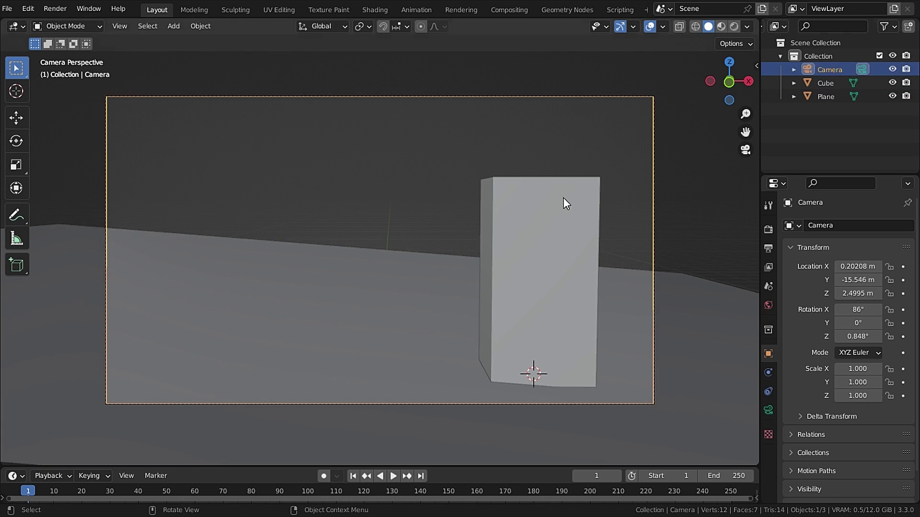
# Pull the camera back along its local Z axis and enlarge the ground plane to a scale of about 3.36
pyautogui.press('g')
pyautogui.press('z')
pyautogui.press('z')
pyautogui.click(495, 248)
pyautogui.click(504, 274)
pyautogui.press('s')
pyautogui.click(81, 314)
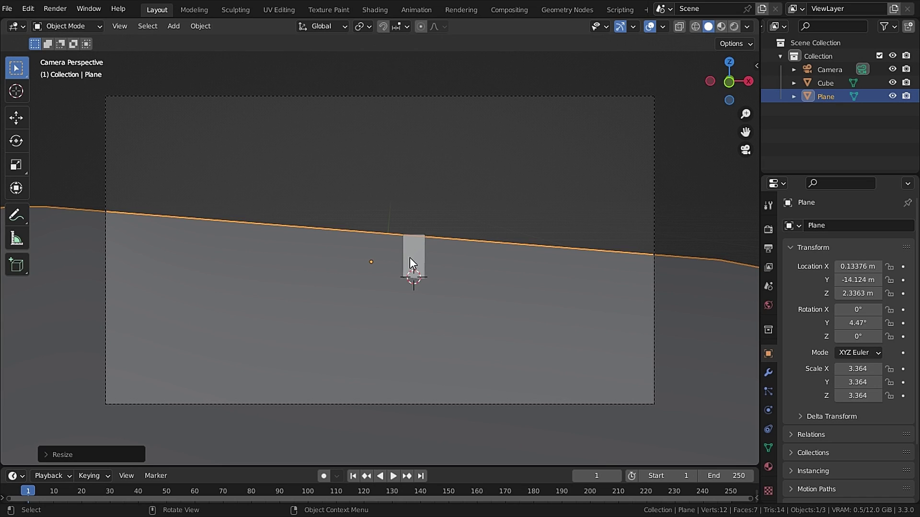
# Move the cube along Y toward the camera, to about -16.8 m
pyautogui.click(409, 257)
pyautogui.press('g')
pyautogui.press('y')
pyautogui.click(623, 244)
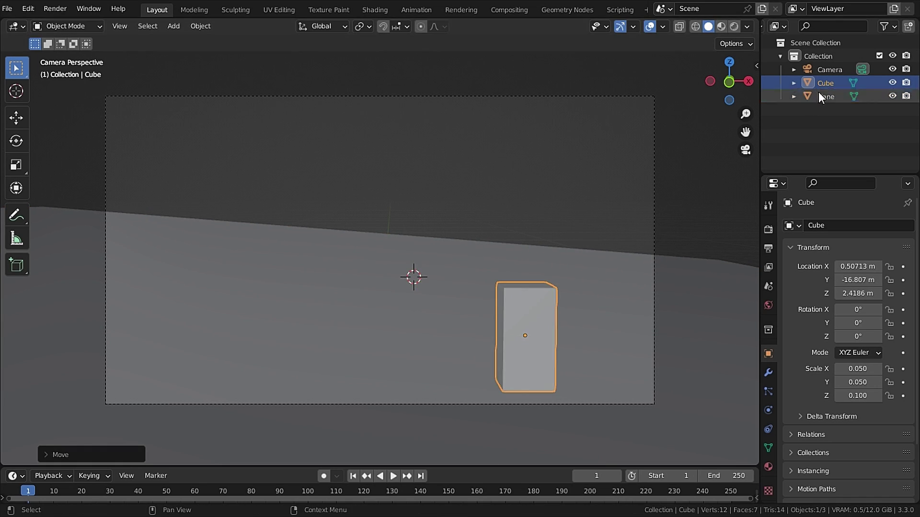
# Pull the camera farther back along its local Z axis and scale the ground plane up to keep filling the frame
pyautogui.click(767, 70)
pyautogui.press('g')
pyautogui.press('z')
pyautogui.press('z')
pyautogui.click(373, 284)
pyautogui.click(460, 283)
pyautogui.press('s')
pyautogui.click(649, 297)
# Move the cube closer to the camera, to about X 1.0 m, Y -19.7 m and Z 2.36 m
pyautogui.click(413, 273)
pyautogui.press('g')
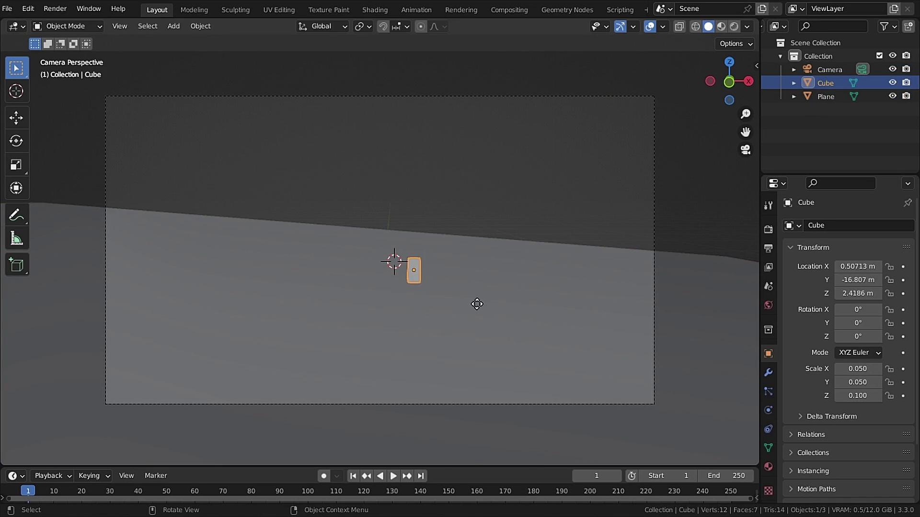
pyautogui.press('y')
pyautogui.click(466, 203)
pyautogui.press('g')
pyautogui.press('x')
pyautogui.click(575, 287)
pyautogui.press('g')
pyautogui.press('z')
pyautogui.click(554, 286)
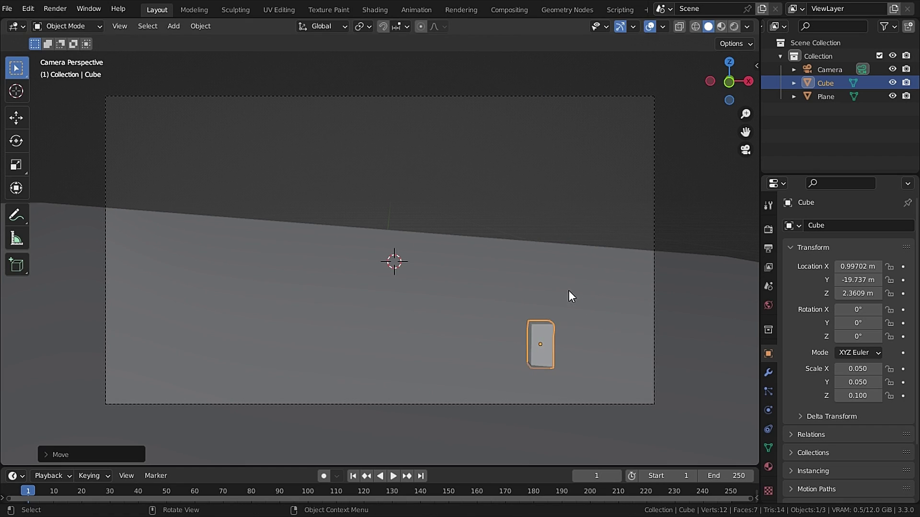
# Shift the cube along X to about 0.9 m, deselect it and save the file
pyautogui.click(796, 70)
pyautogui.click(546, 338)
pyautogui.press('g')
pyautogui.press('x')
pyautogui.click(552, 336)
pyautogui.click(473, 200)
pyautogui.hotkey('ctrl', 's')
# Search the add-on preferences for "land" to check whether A.N.T.Landscape is enabled
pyautogui.moveTo(473, 200); pyautogui.dragTo(322, 194, button='middle')
pyautogui.keyDown('shift'); pyautogui.moveTo(189, 280); pyautogui.dragTo(279, 318, button='middle'); pyautogui.keyUp('shift')
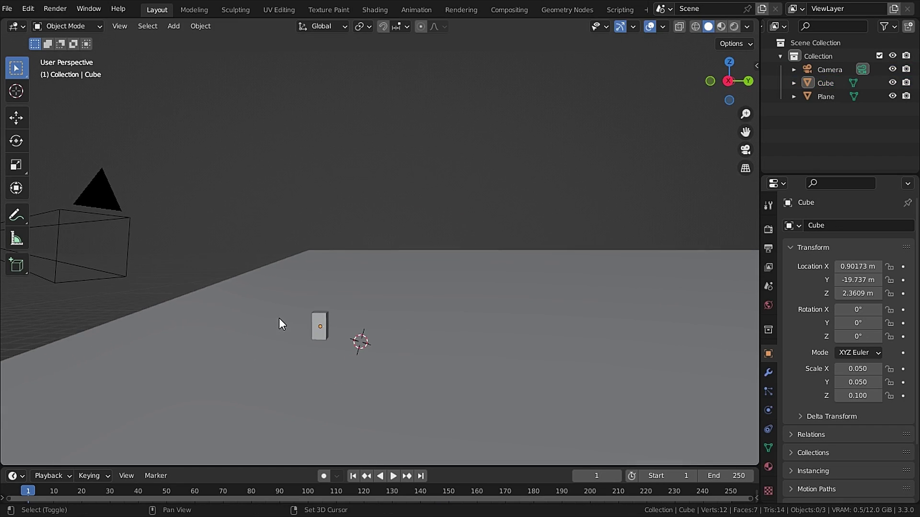
pyautogui.click(27, 12)
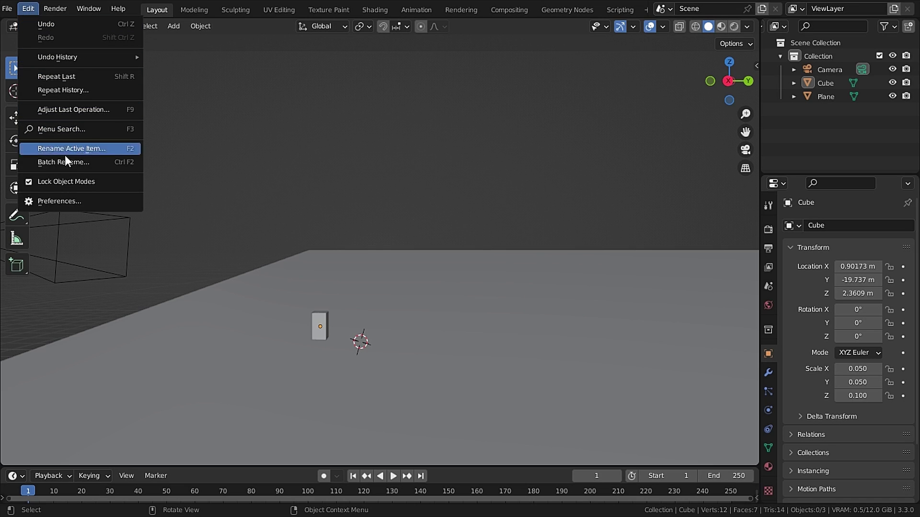
pyautogui.click(59, 200)
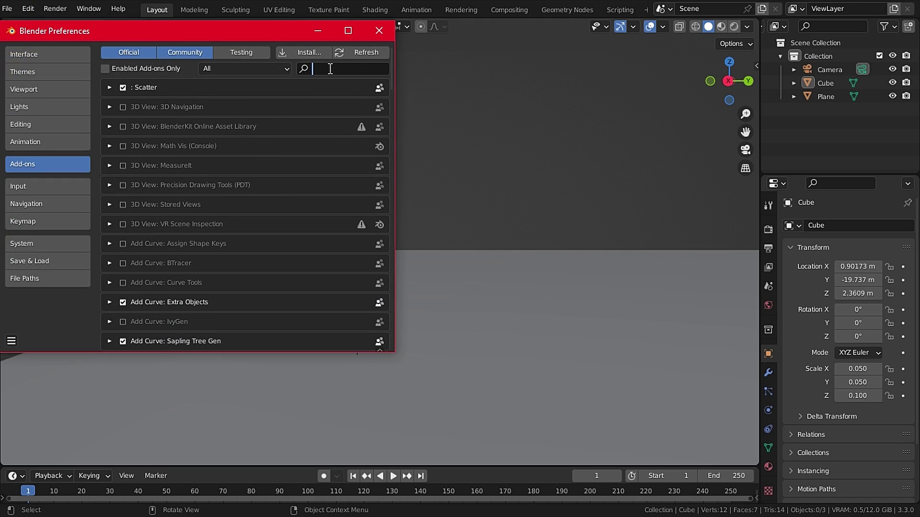
pyautogui.write('land')
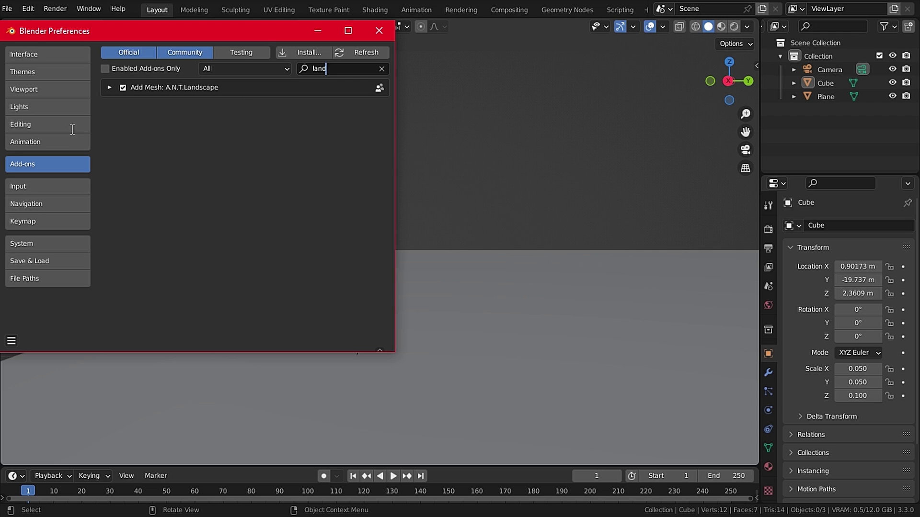
pyautogui.click(378, 32)
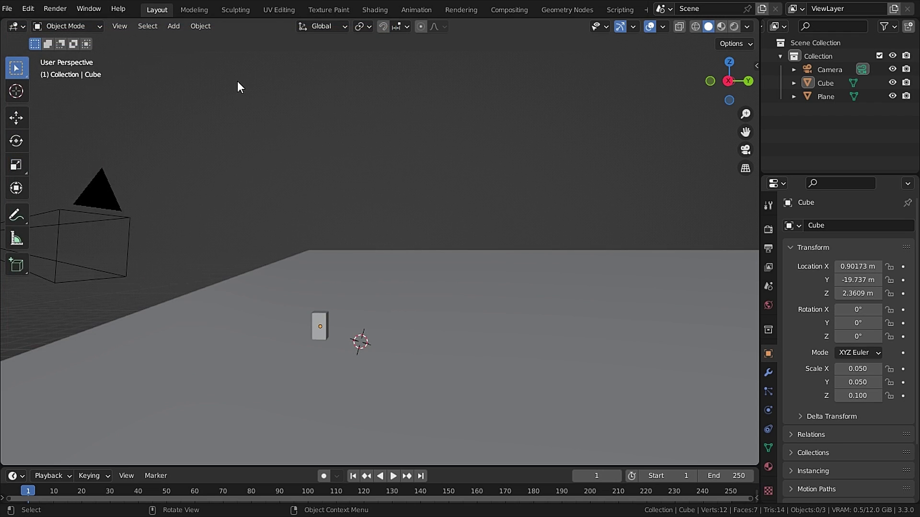
# Add a Landscape mesh and apply the "mountain 2" operator preset to it
pyautogui.click(181, 28)
pyautogui.moveTo(189, 44)
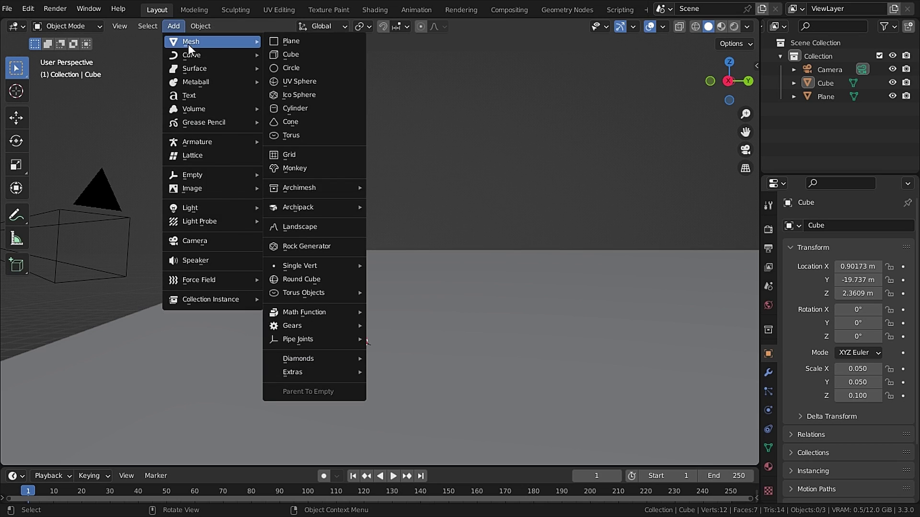
pyautogui.click(298, 225)
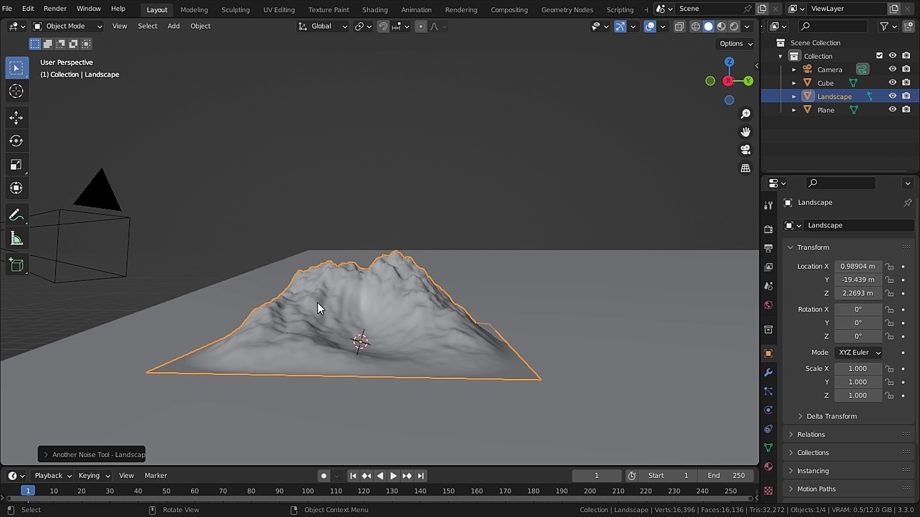
pyautogui.click(53, 452)
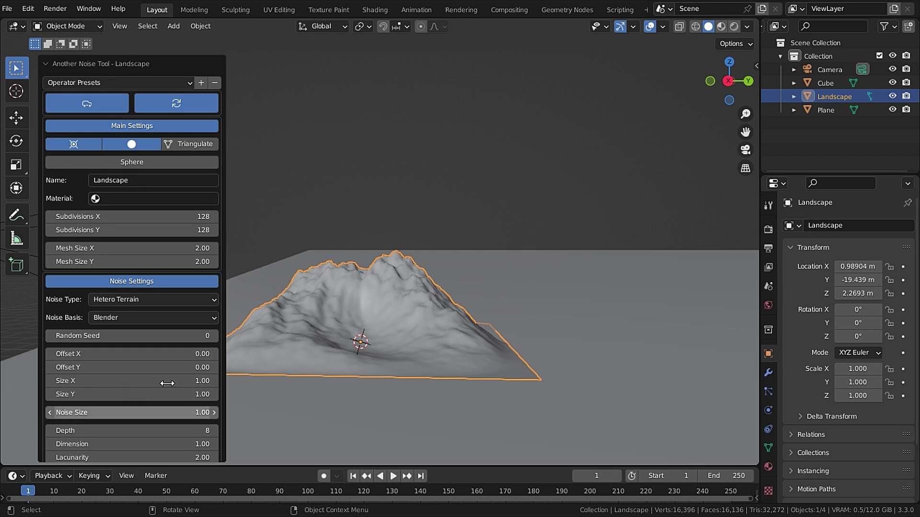
pyautogui.moveTo(344, 268); pyautogui.dragTo(379, 301, button='middle')
pyautogui.click(101, 81)
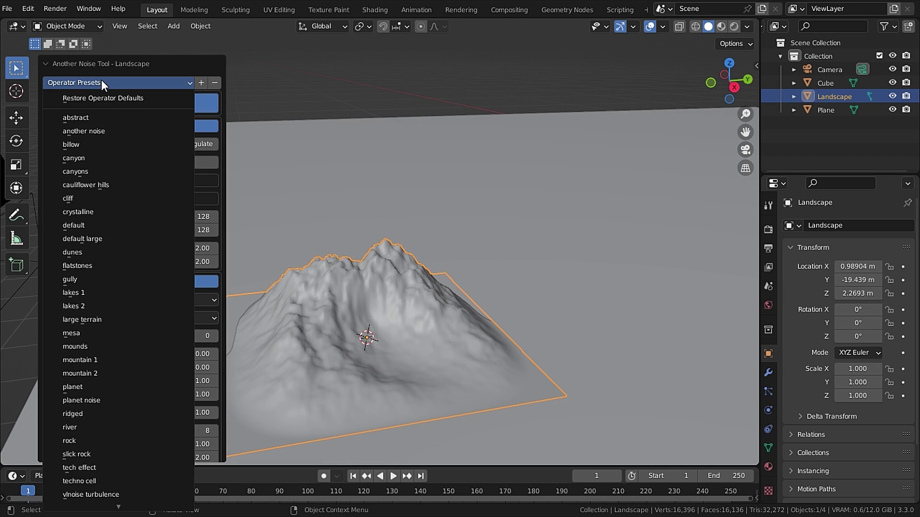
pyautogui.click(91, 373)
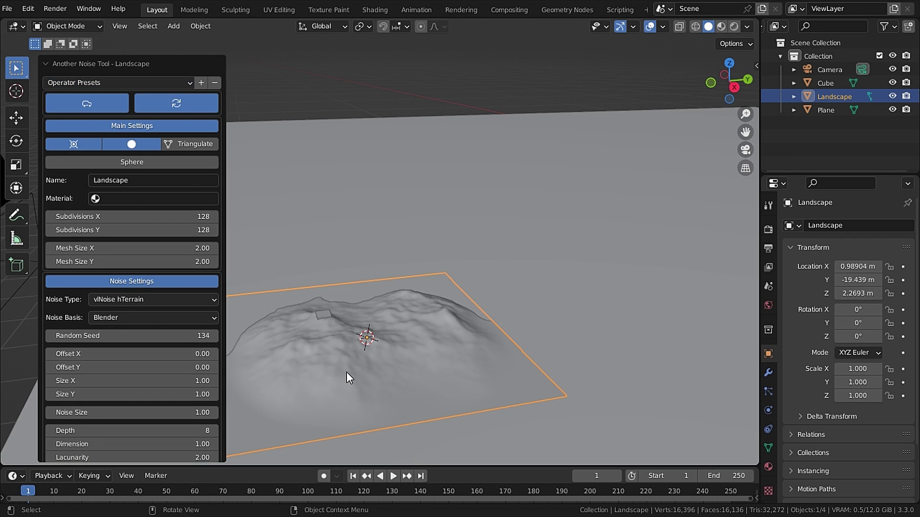
# Set the landscape's random seed to 142
pyautogui.scroll(2, 347, 374)
pyautogui.moveTo(348, 371); pyautogui.dragTo(408, 315, button='middle')
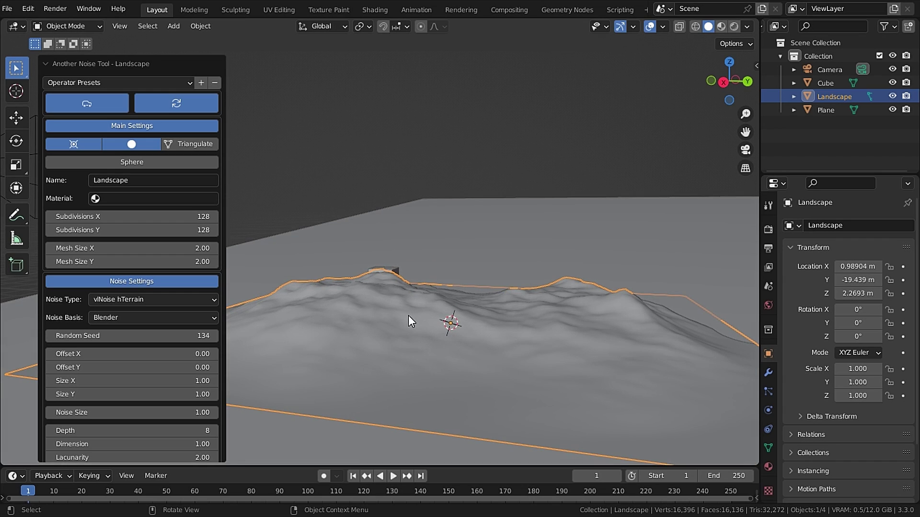
pyautogui.click(213, 336)
pyautogui.click(214, 336)
pyautogui.click(213, 337)
pyautogui.click(213, 337)
pyautogui.click(212, 337)
pyautogui.click(212, 338)
pyautogui.click(212, 338)
pyautogui.click(212, 337)
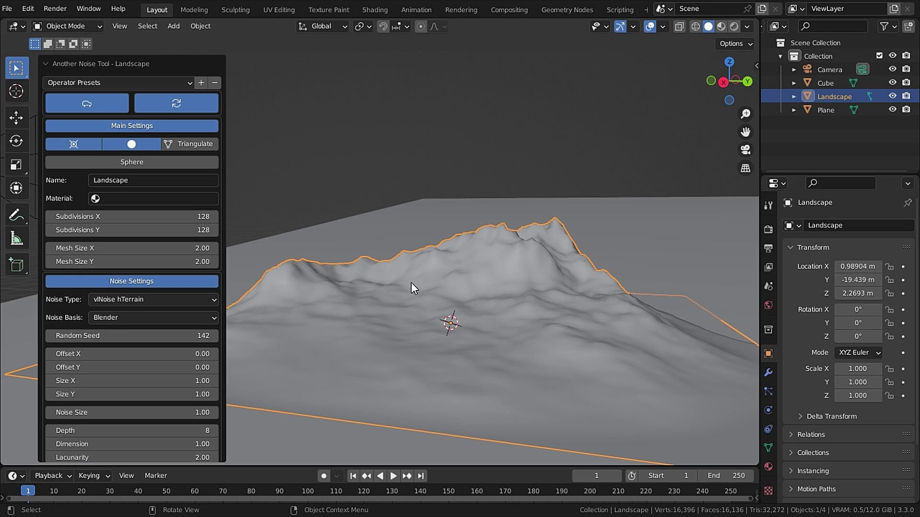
# Move the landscape away from the camera along Y and scale it up into a large mountain range
pyautogui.moveTo(411, 283)
pyautogui.mouseDown(button='middle')
pyautogui.moveTo(655, 286)
pyautogui.moveTo(482, 307)
pyautogui.moveTo(395, 287)
pyautogui.mouseUp(button='middle')
pyautogui.click(426, 297)
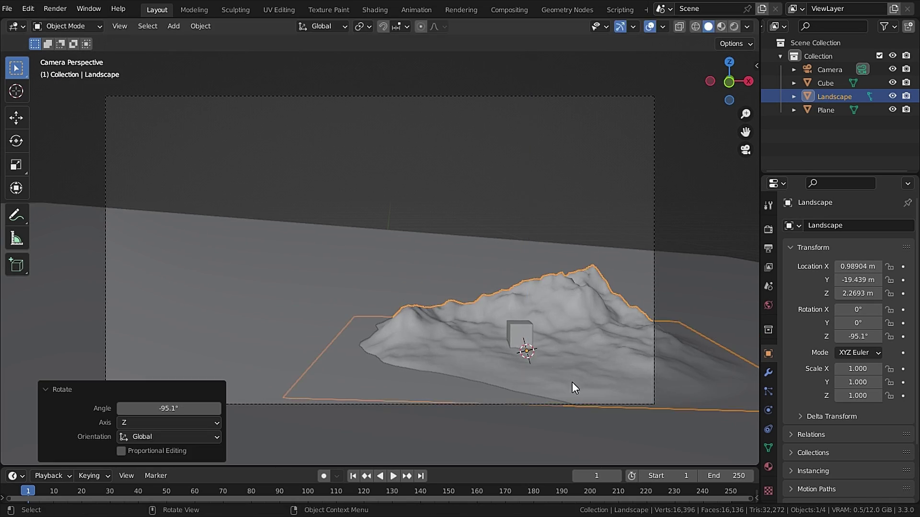
pyautogui.press('g')
pyautogui.press('y')
pyautogui.click(591, 176)
pyautogui.press('s')
pyautogui.click(493, 211)
# Move the enlarged landscape farther along Y and adjust its height along Z
pyautogui.moveTo(493, 211); pyautogui.dragTo(444, 255, button='middle')
pyautogui.press('g')
pyautogui.press('y')
pyautogui.click(460, 192)
pyautogui.moveTo(460, 192); pyautogui.dragTo(311, 177, button='middle')
pyautogui.press('z')
pyautogui.click(395, 282)
# In the camera view, shift the landscape along Y so the mountains sit behind the ground's horizon
pyautogui.press('KP_0')
pyautogui.press('KP_0')
pyautogui.press('g')
pyautogui.press('y')
pyautogui.click(497, 199)
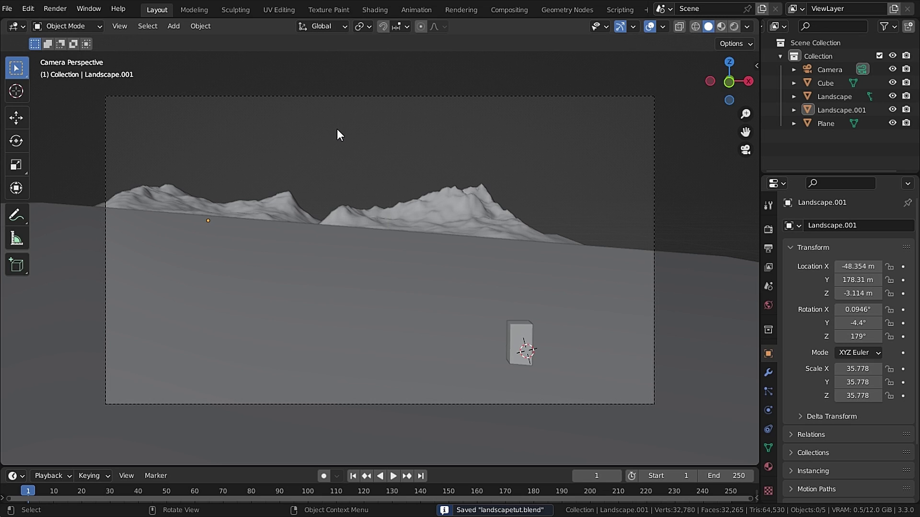
# Add another Landscape mesh on the ground plane and apply the "mountain 1" operator preset
pyautogui.click(223, 206)
pyautogui.moveTo(223, 206); pyautogui.dragTo(319, 266, button='middle')
pyautogui.click(173, 27)
pyautogui.moveTo(201, 42)
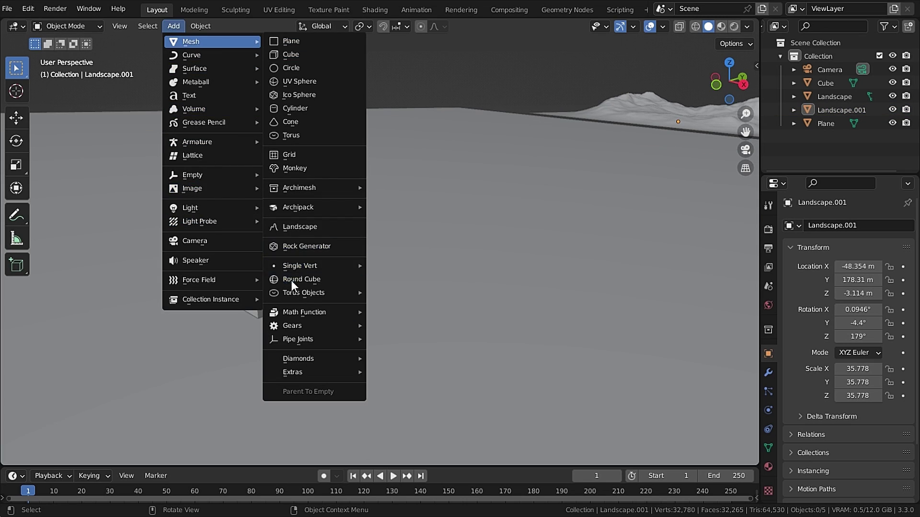
pyautogui.click(308, 231)
pyautogui.moveTo(271, 242); pyautogui.dragTo(211, 182, button='middle')
pyautogui.click(120, 83)
pyautogui.click(94, 359)
# Set the new landscape's random seed to 9
pyautogui.moveTo(369, 284); pyautogui.dragTo(316, 306, button='middle')
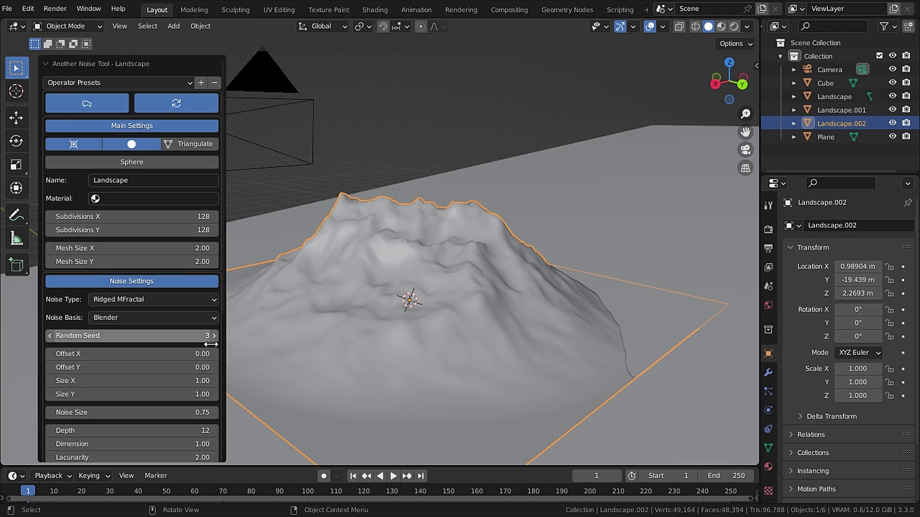
pyautogui.click(211, 340)
pyautogui.moveTo(445, 205); pyautogui.dragTo(541, 192, button='middle')
pyautogui.click(217, 336)
pyautogui.click(218, 335)
pyautogui.click(217, 335)
pyautogui.click(217, 335)
# Raise the new landscape's random seed to 14
pyautogui.click(217, 336)
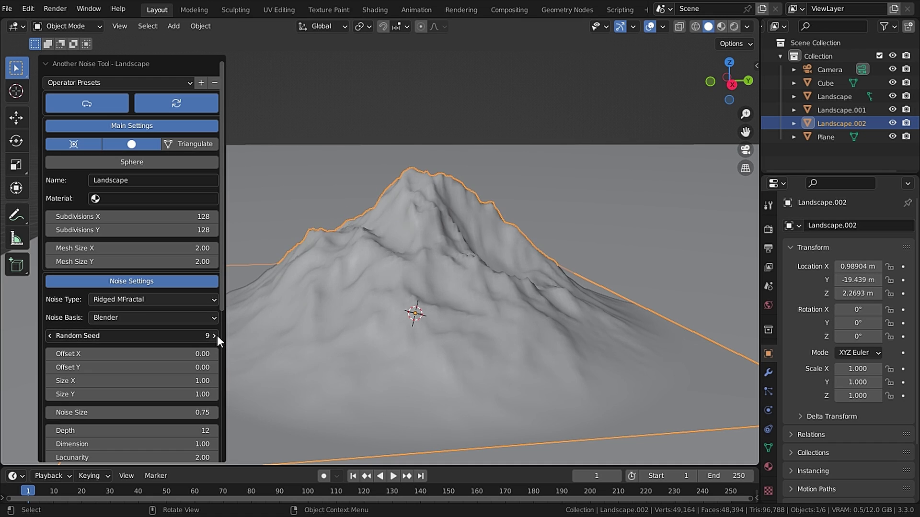
pyautogui.click(217, 335)
pyautogui.click(217, 335)
pyautogui.click(217, 336)
pyautogui.click(217, 335)
pyautogui.click(217, 336)
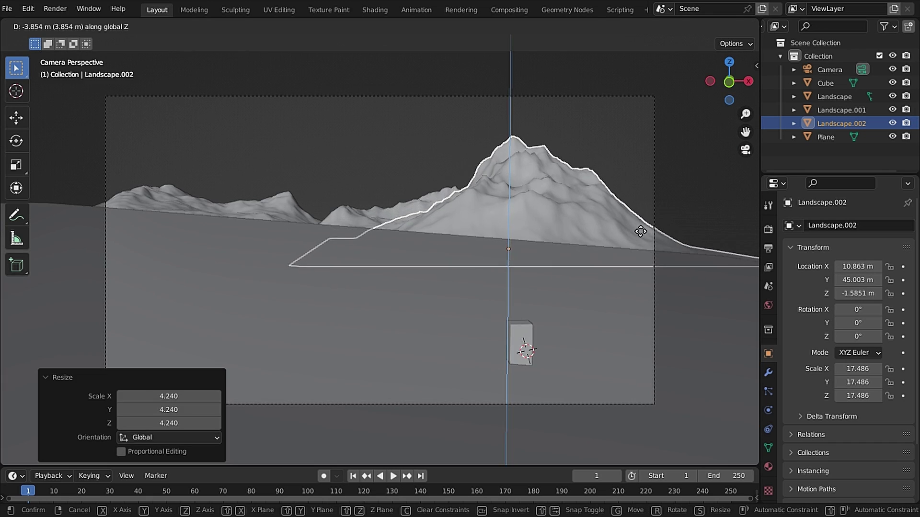
pyautogui.click(636, 195)
# Try scaling the new mountain along Z alone, as well as across X and Y with Z locked
pyautogui.moveTo(680, 169); pyautogui.dragTo(38, 311, button='middle')
pyautogui.press('s')
pyautogui.press('z')
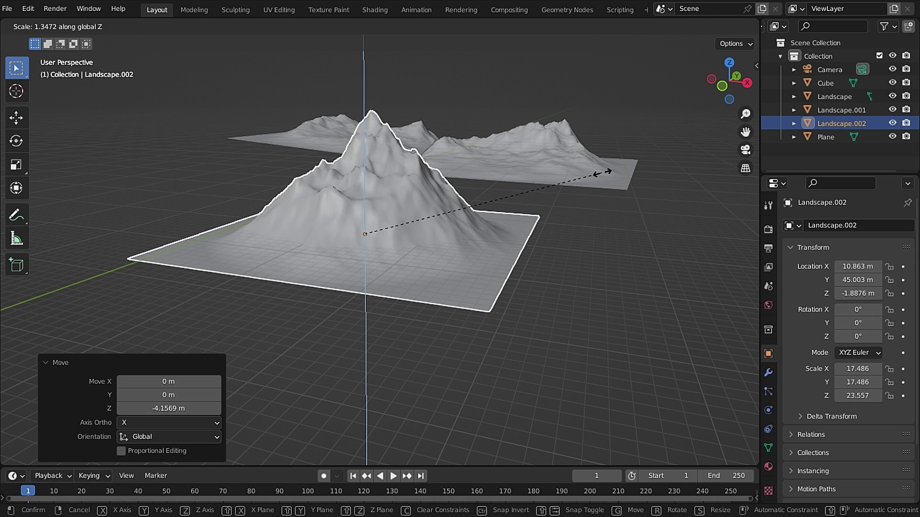
pyautogui.press('Escape')
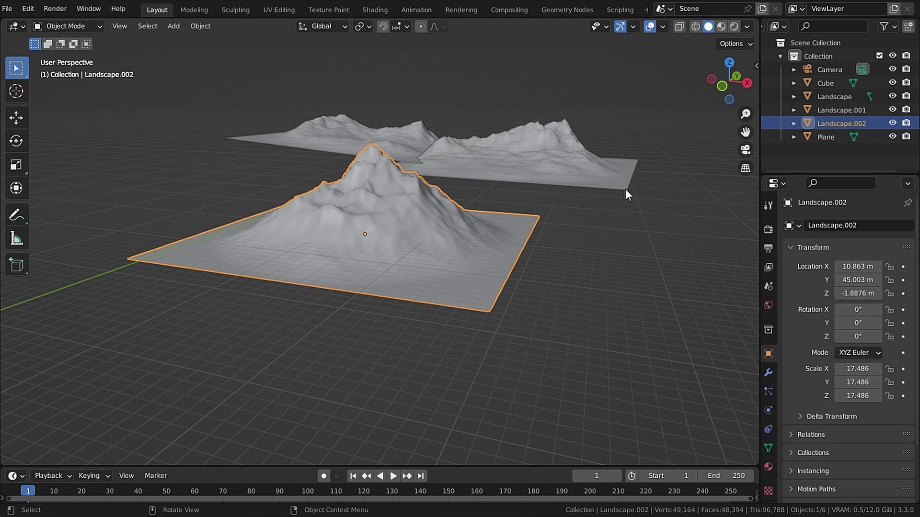
pyautogui.press('s')
pyautogui.hotkey('shift', 'z')
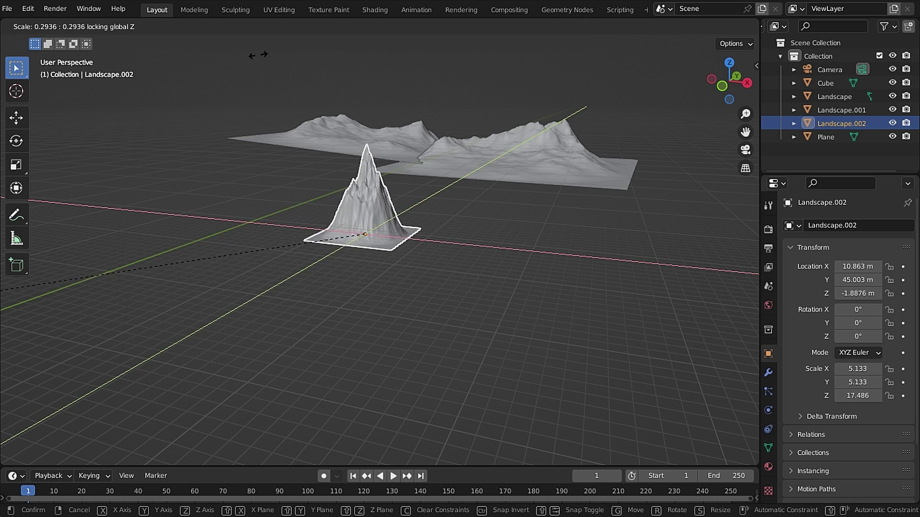
pyautogui.click(196, 56)
pyautogui.hotkey('ctrl', 'z')
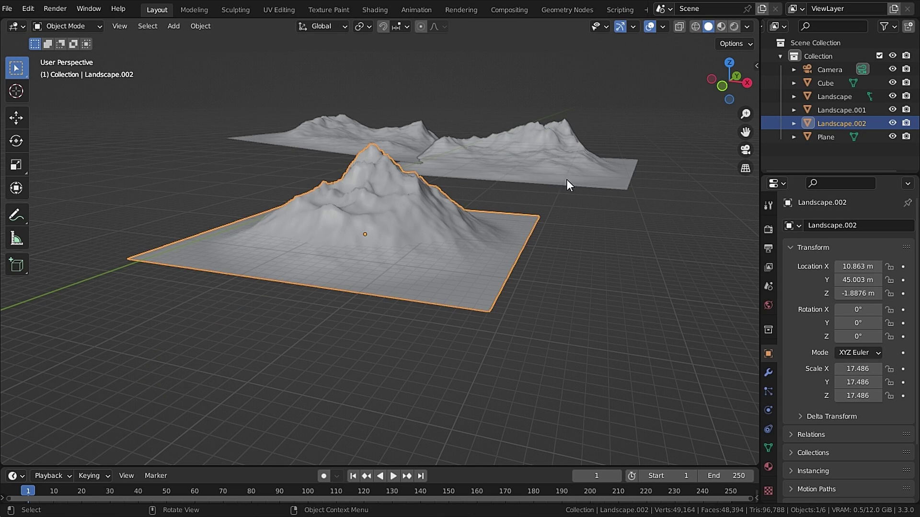
# Scale the mountain by about 0.722 on X and Y with its Z scale locked
pyautogui.press('s')
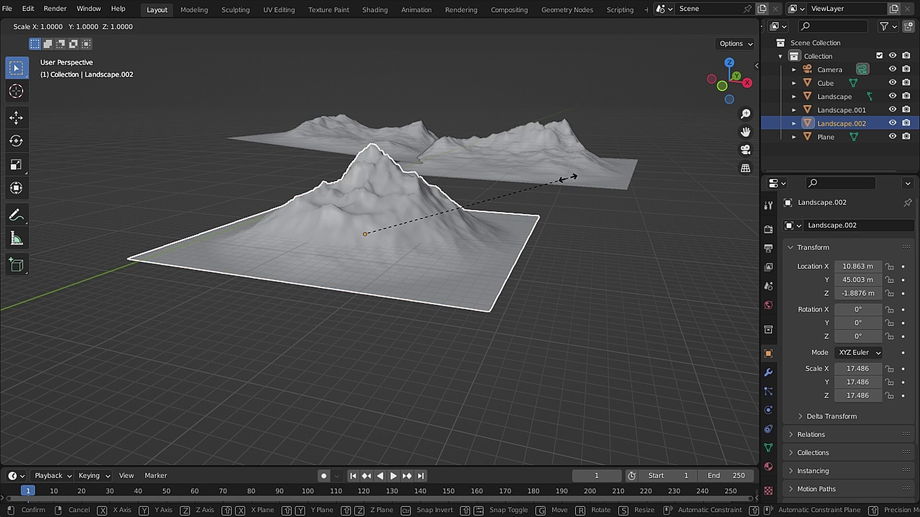
pyautogui.hotkey('shift', 'z')
pyautogui.keyDown('shift'); pyautogui.click(25, 418); pyautogui.keyUp('shift')
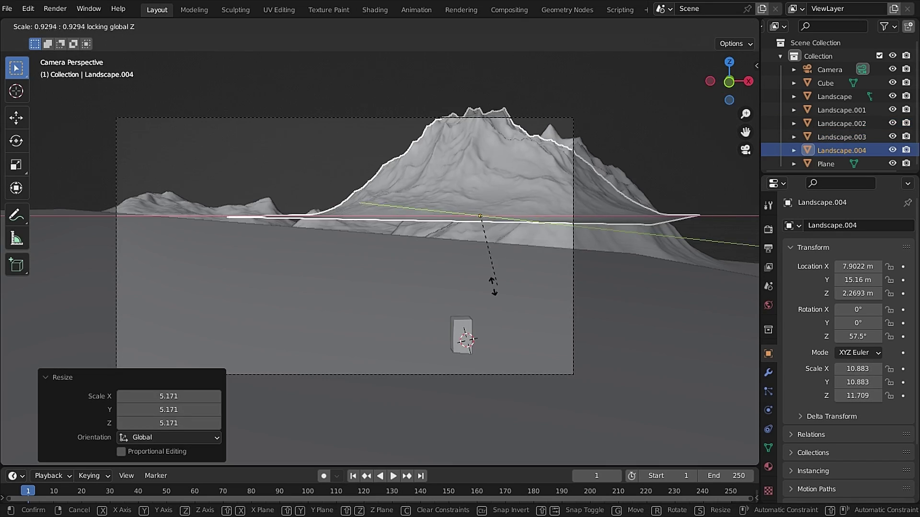
# In the camera view, lower the nearest mountain to about 0.43 m on Z and shift it about 4.33 m along X
pyautogui.click(412, 254)
pyautogui.scroll(3, 452, 249)
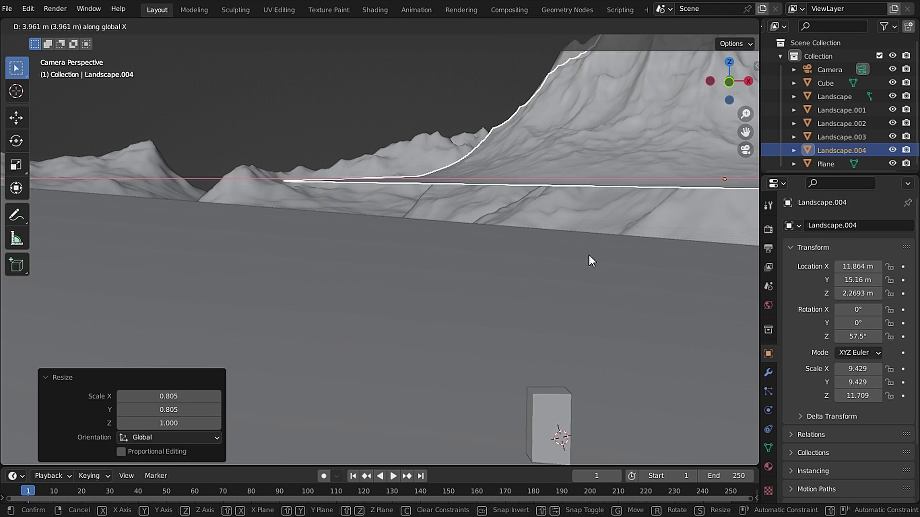
pyautogui.press('g')
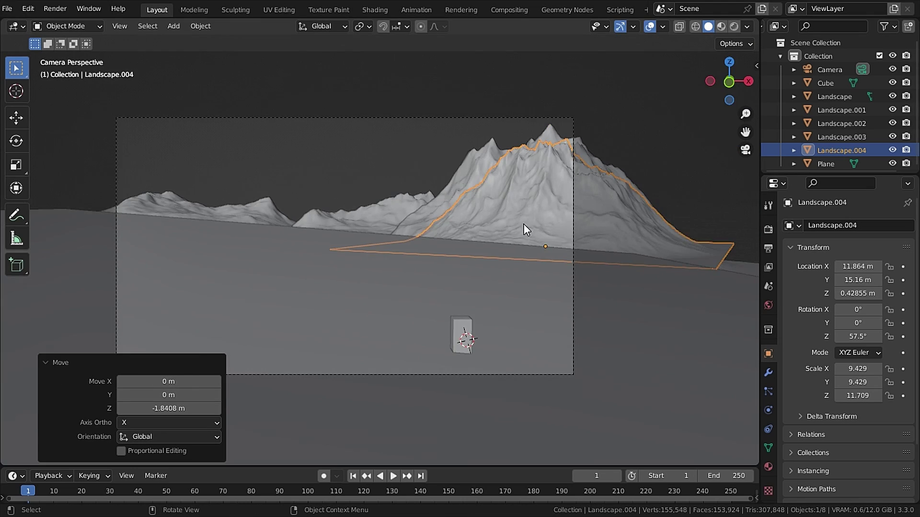
pyautogui.click(523, 224)
pyautogui.scroll(3, 563, 180)
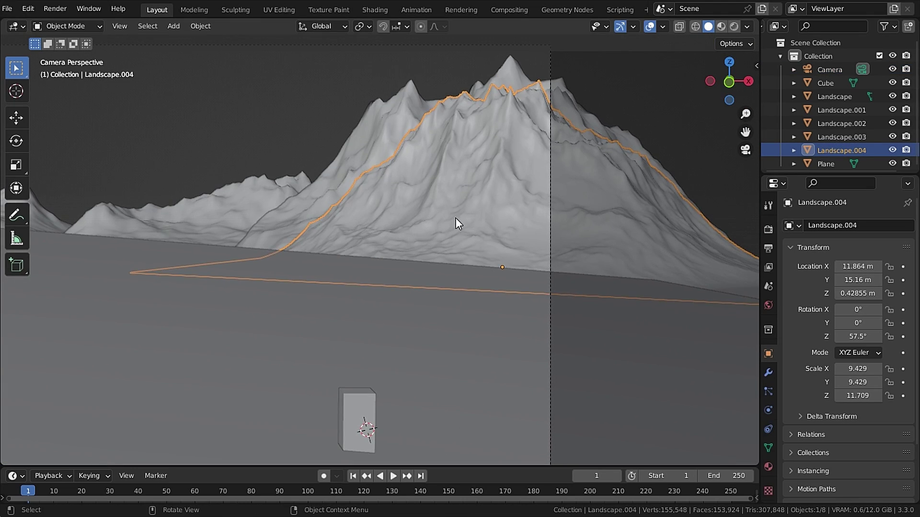
pyautogui.press('g')
pyautogui.press('x')
pyautogui.click(579, 222)
# Enlarge the nearest mountain to a scale of about 19.69 on X and Y, and shift it about 8.33 m along X
pyautogui.press('s')
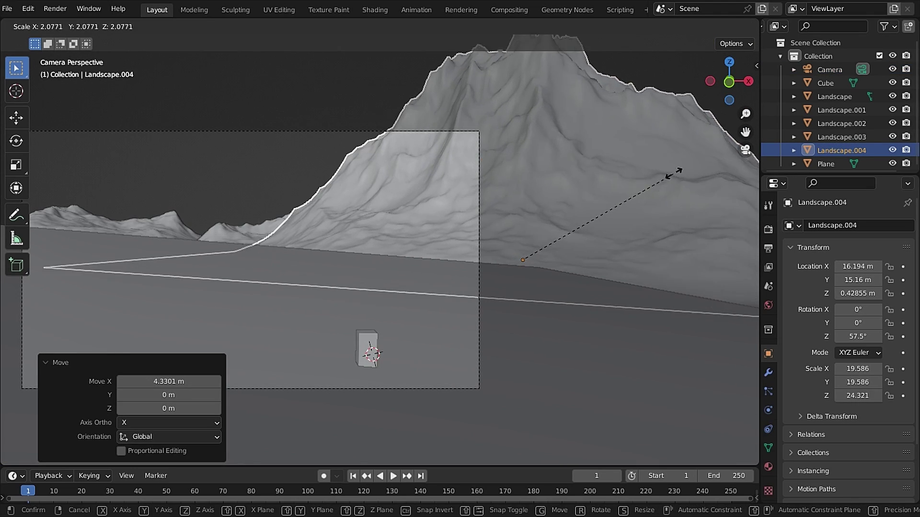
pyautogui.press('Escape')
pyautogui.press('g')
pyautogui.press('x')
pyautogui.click(640, 242)
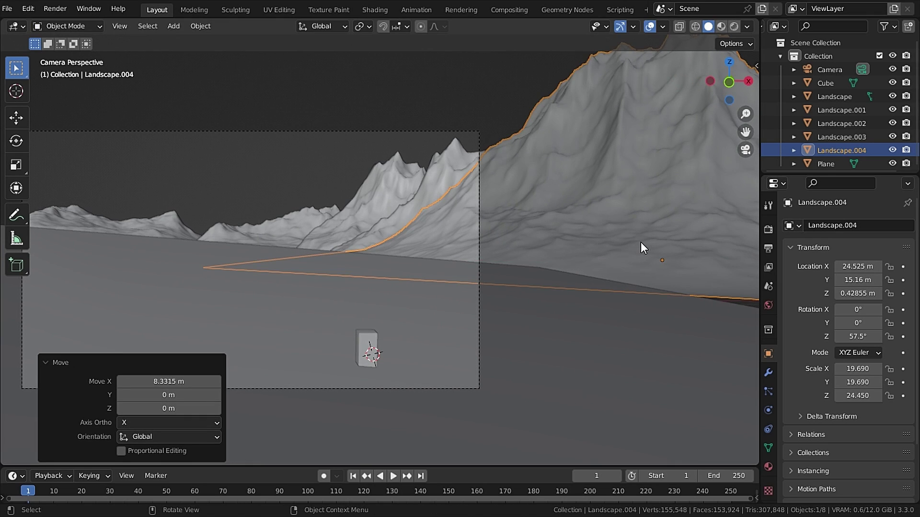
# Rotate the large mountain to about 112° around Z and shift it along X to about 25.47 m
pyautogui.press('r')
pyautogui.press('z')
pyautogui.click(539, 229)
pyautogui.scroll(3, 479, 223)
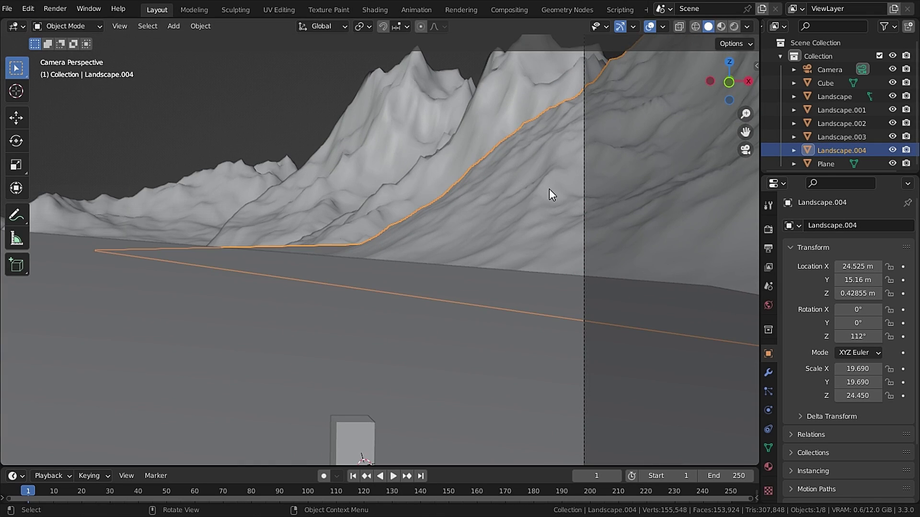
pyautogui.press('g')
pyautogui.press('x')
pyautogui.click(563, 187)
# Deselect the large mountain and save the scene file
pyautogui.click(200, 112)
pyautogui.hotkey('ctrl', 's')
pyautogui.scroll(-4, 353, 199)
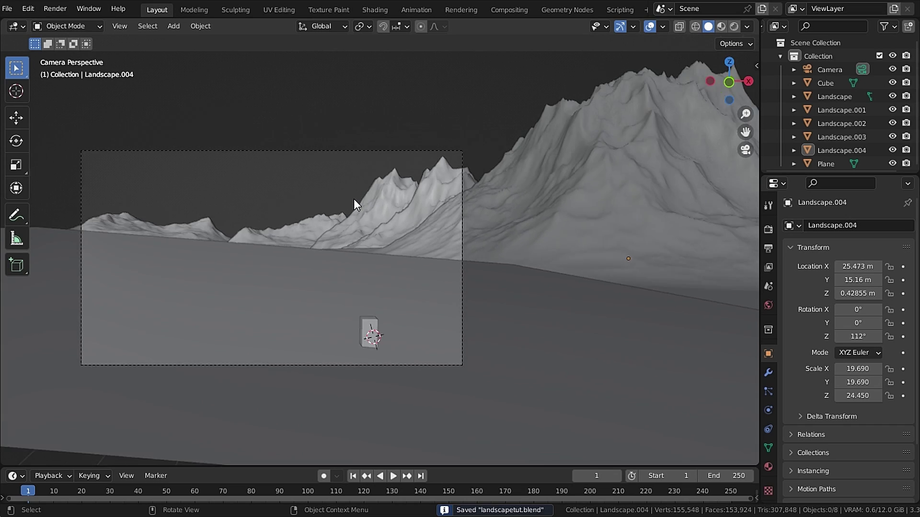
pyautogui.keyDown('shift'); pyautogui.moveTo(353, 200); pyautogui.dragTo(447, 225, button='middle'); pyautogui.keyUp('shift')
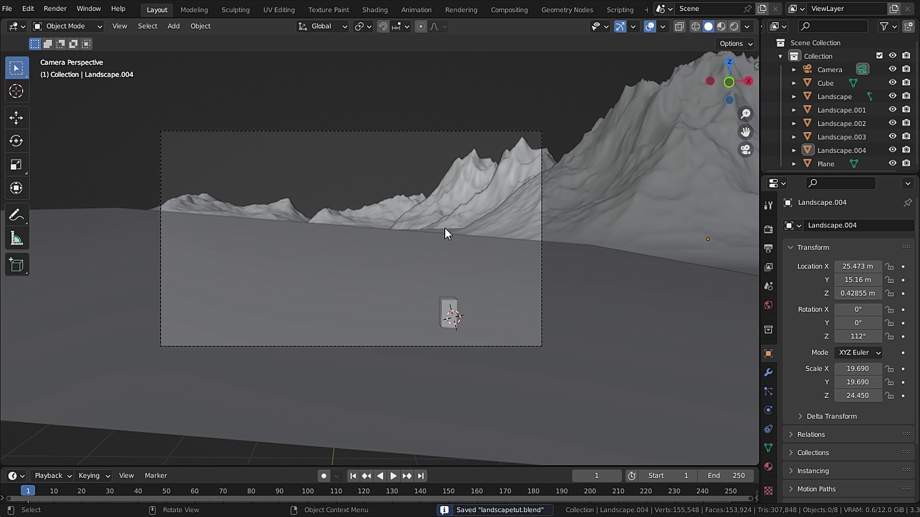
pyautogui.scroll(2, 437, 229)
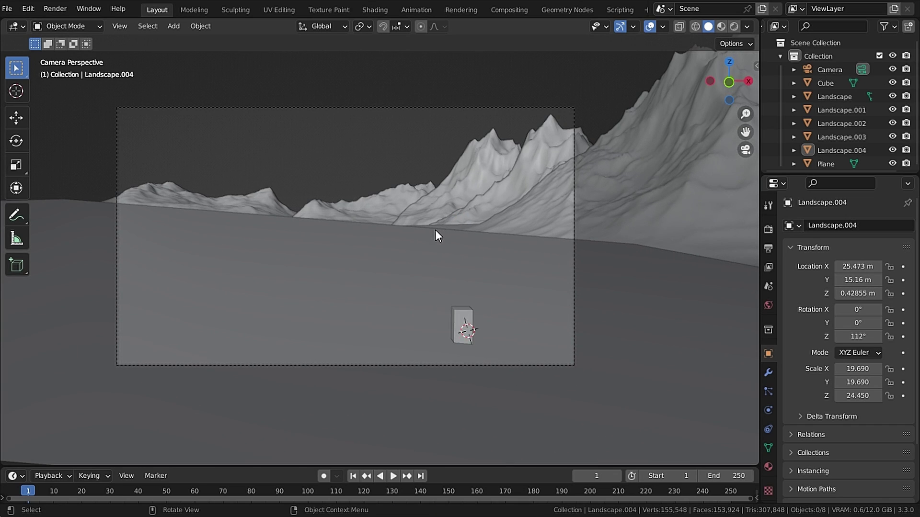
pyautogui.scroll(1, 435, 230)
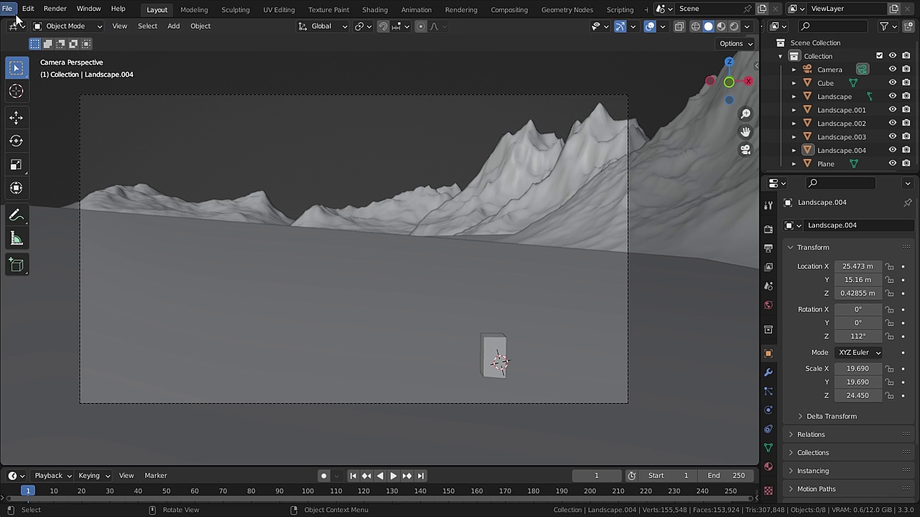
# Search the add-on preferences for "extra" to check the Extra Objects add-ons, and close the preferences
pyautogui.click(27, 7)
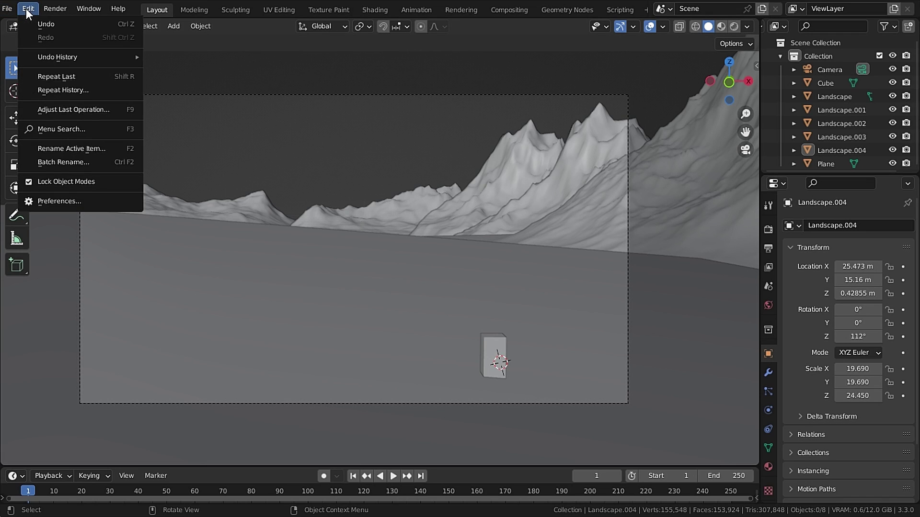
pyautogui.click(76, 200)
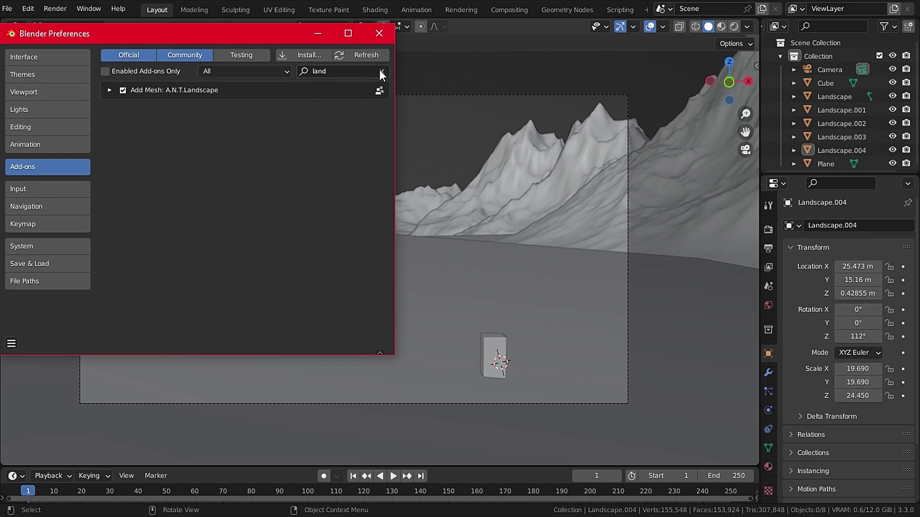
pyautogui.click(382, 71)
pyautogui.click(346, 73)
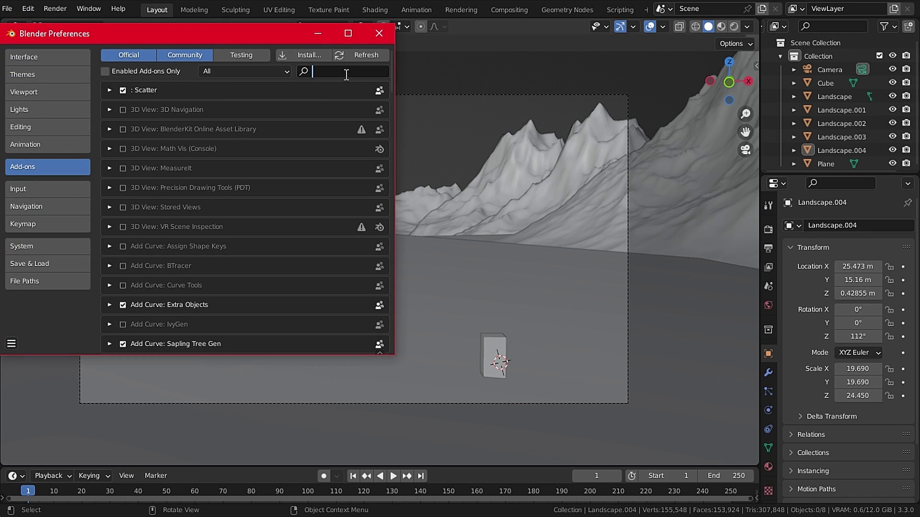
pyautogui.write('extra')
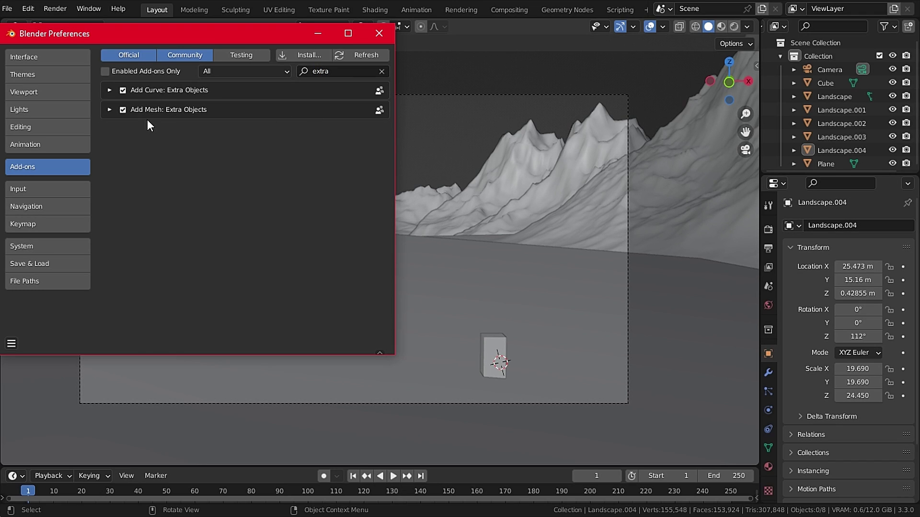
pyautogui.click(379, 34)
# Add a rock mesh beside the scale-reference cube with the Rock Generator
pyautogui.click(174, 27)
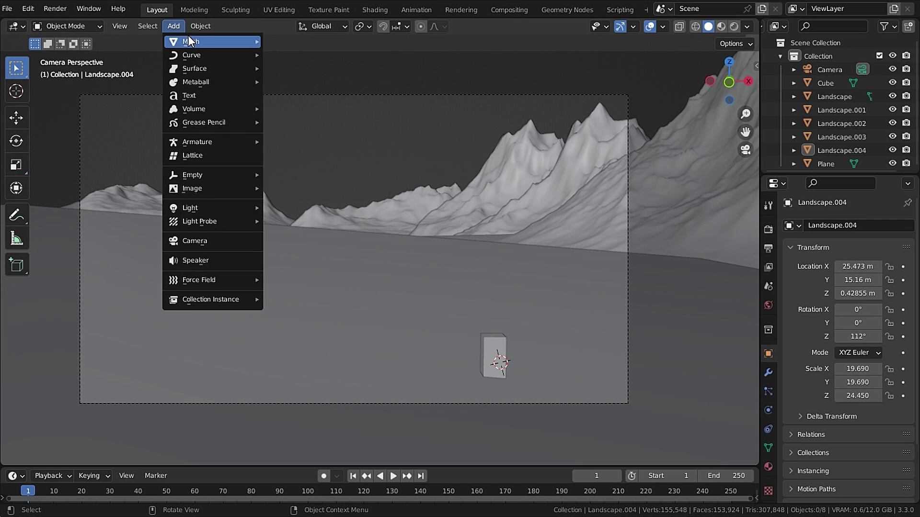
pyautogui.moveTo(188, 38)
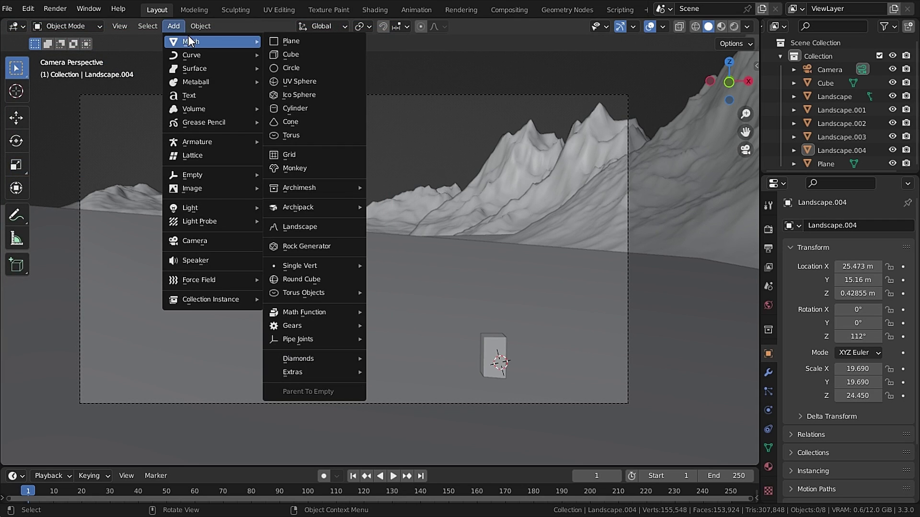
pyautogui.click(316, 246)
pyautogui.moveTo(471, 305); pyautogui.dragTo(410, 281, button='middle')
pyautogui.scroll(3, 522, 252)
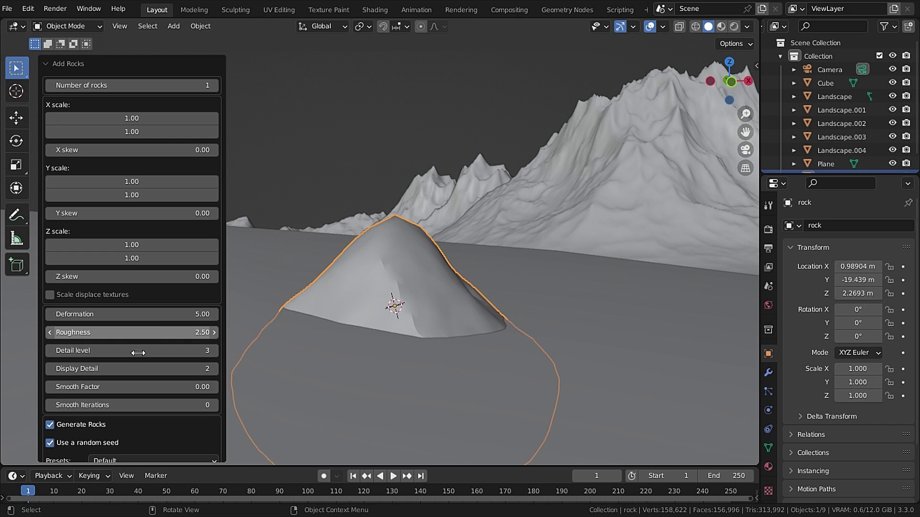
# Turn off the rock's random seed, set its user seed to 6 and its display detail to 2
pyautogui.scroll(-1, 96, 371)
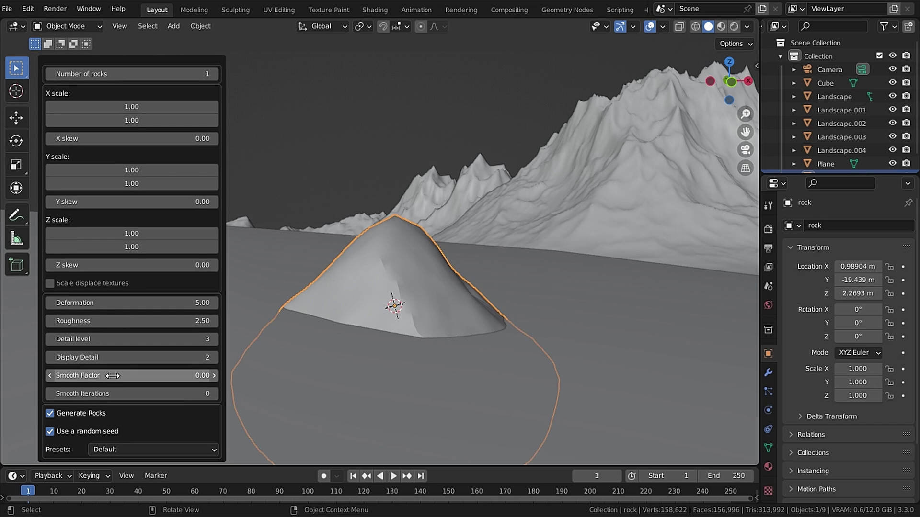
pyautogui.click(46, 434)
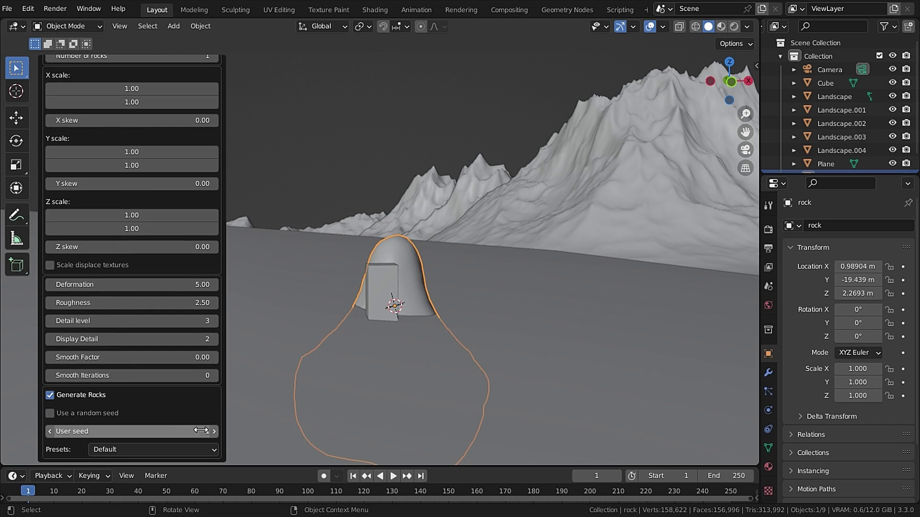
pyautogui.click(214, 432)
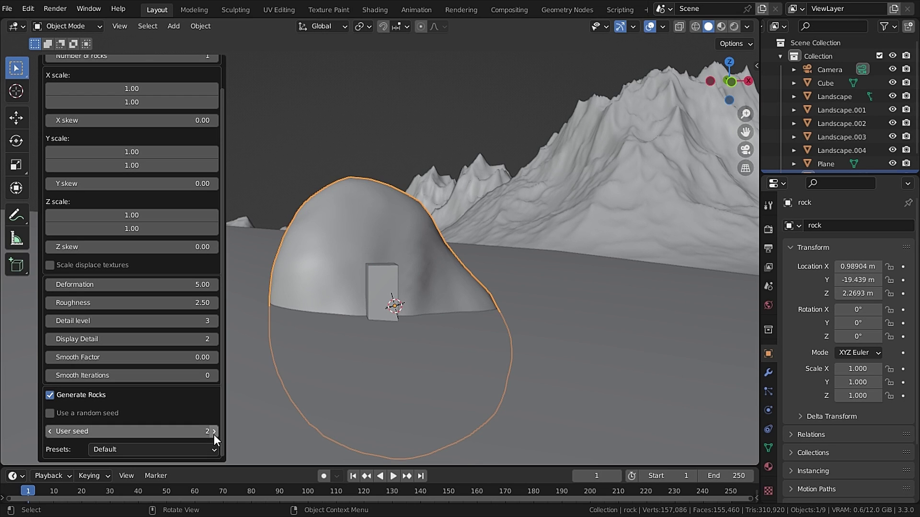
pyautogui.moveTo(364, 312); pyautogui.dragTo(467, 274, button='middle')
pyautogui.click(213, 431)
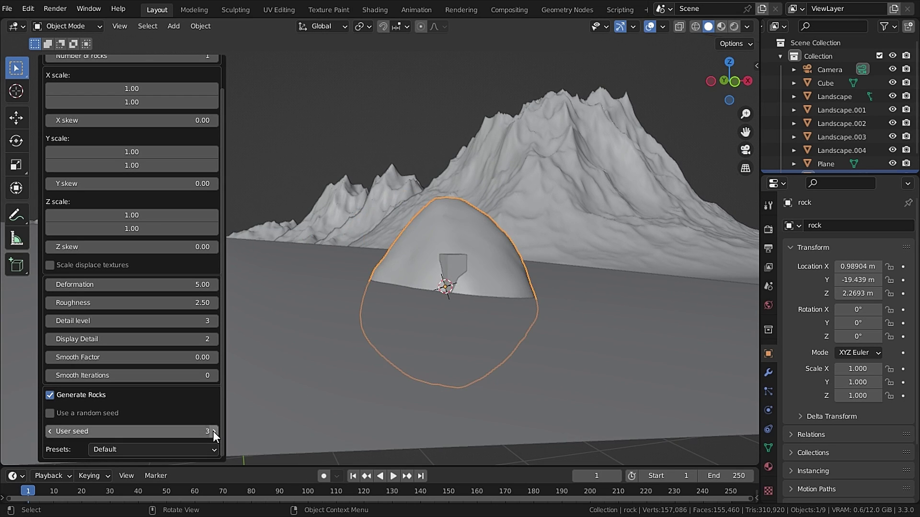
pyautogui.click(213, 431)
pyautogui.click(212, 432)
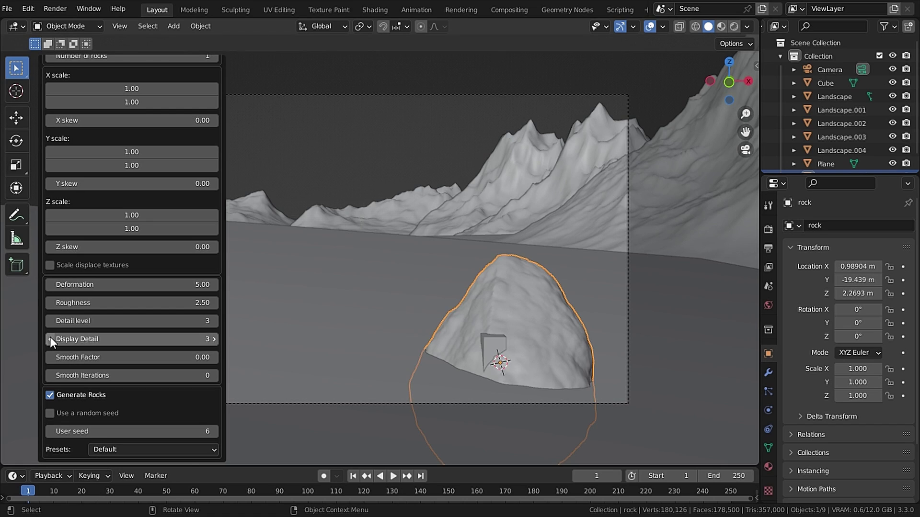
pyautogui.click(50, 339)
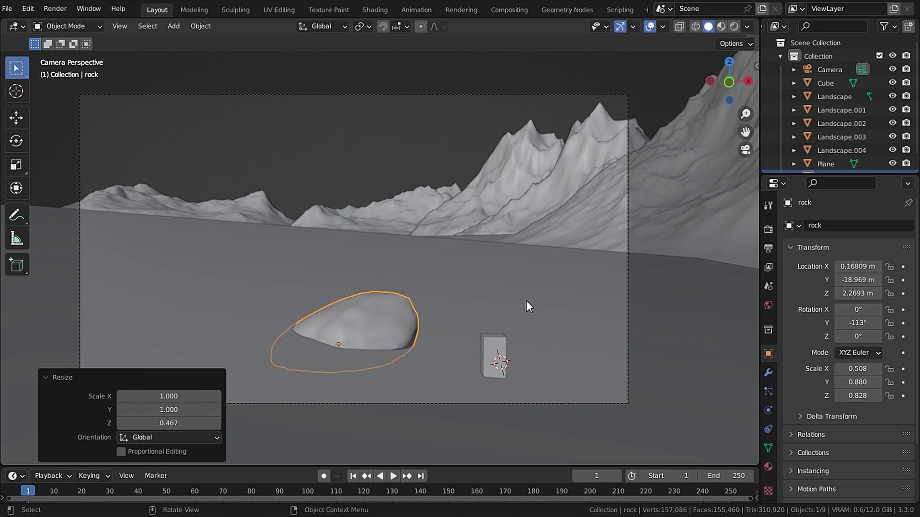
# Lower the wide rock beside the cube by about 0.02 m along Z into the ground
pyautogui.press('g')
pyautogui.press('z')
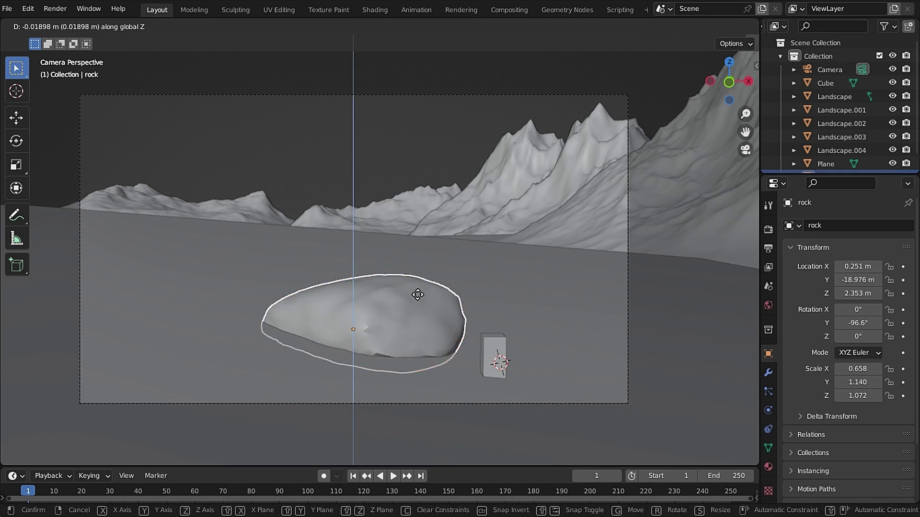
pyautogui.click(418, 295)
# Position the newest large rock along Y and rotate a rock in the foreground group around Y
pyautogui.press('g')
pyautogui.press('y')
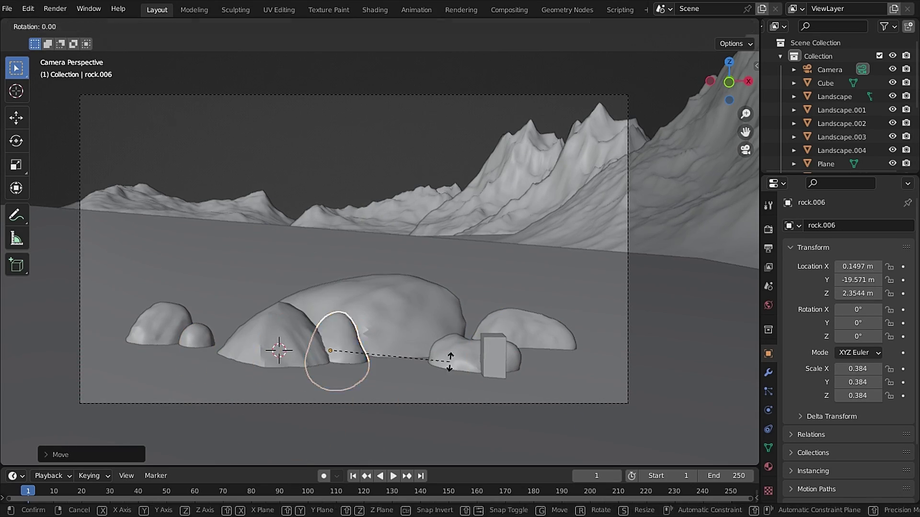
pyautogui.click(280, 340)
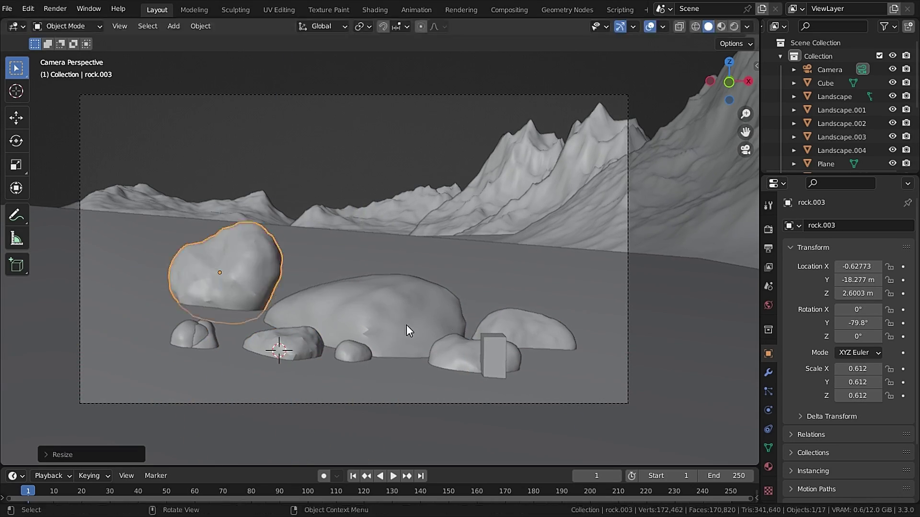
pyautogui.press('r')
pyautogui.press('y')
pyautogui.click(282, 343)
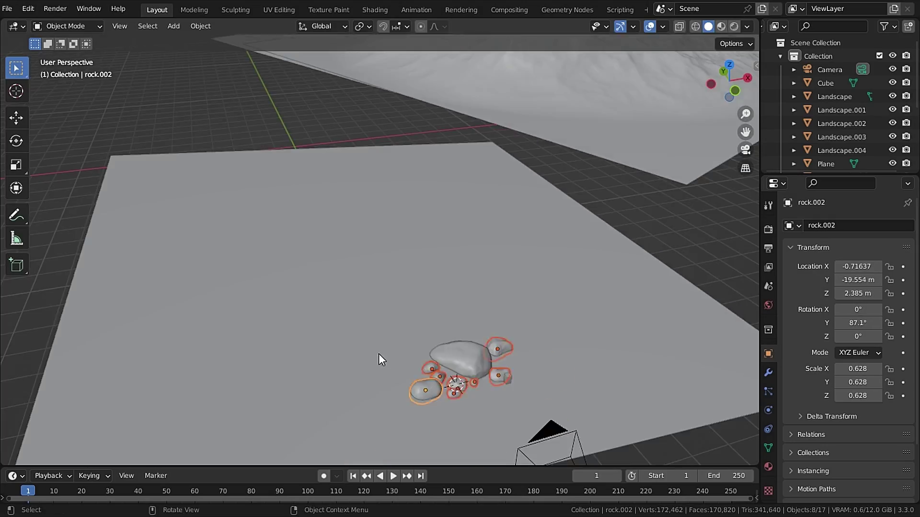
# Lower the small duplicated rock along Z by about 0.25 m so it sits in the ground
pyautogui.press('g')
pyautogui.press('z')
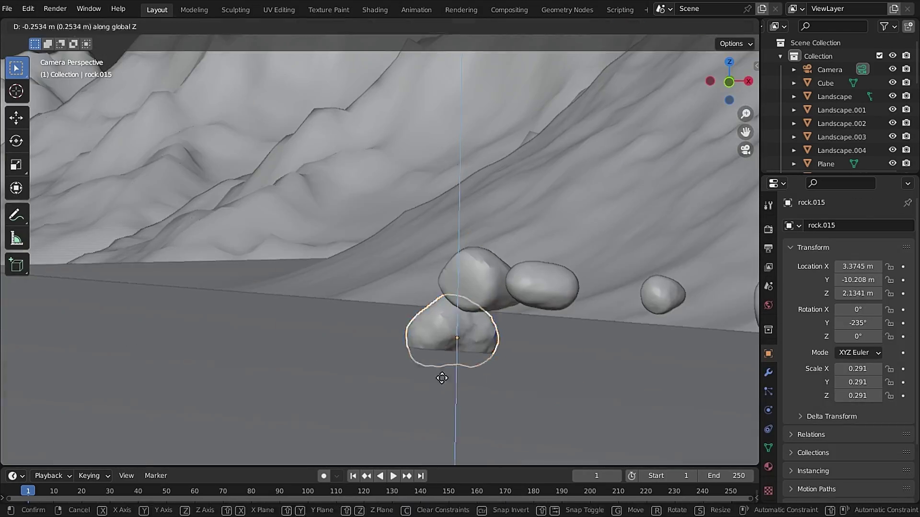
pyautogui.press('g')
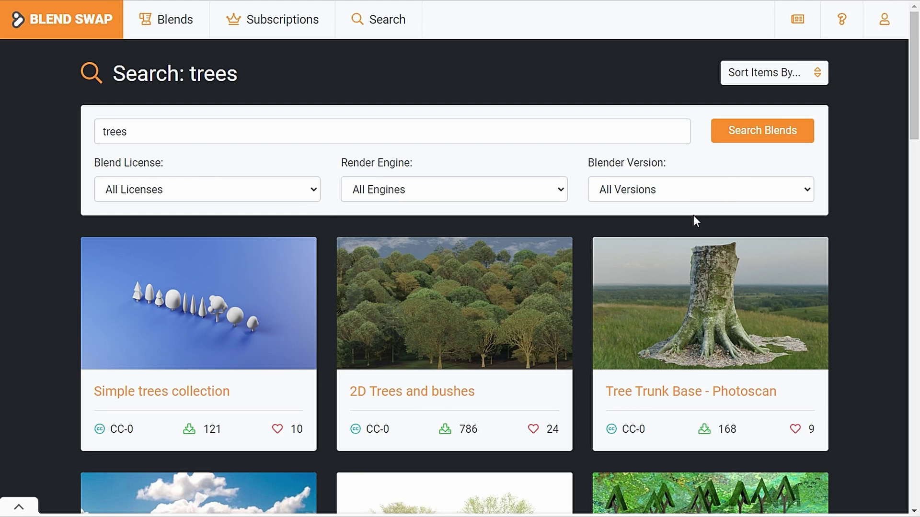
# Sort the trees search results by most downloaded and dismiss the advertisement that interrupts the page
pyautogui.click(795, 72)
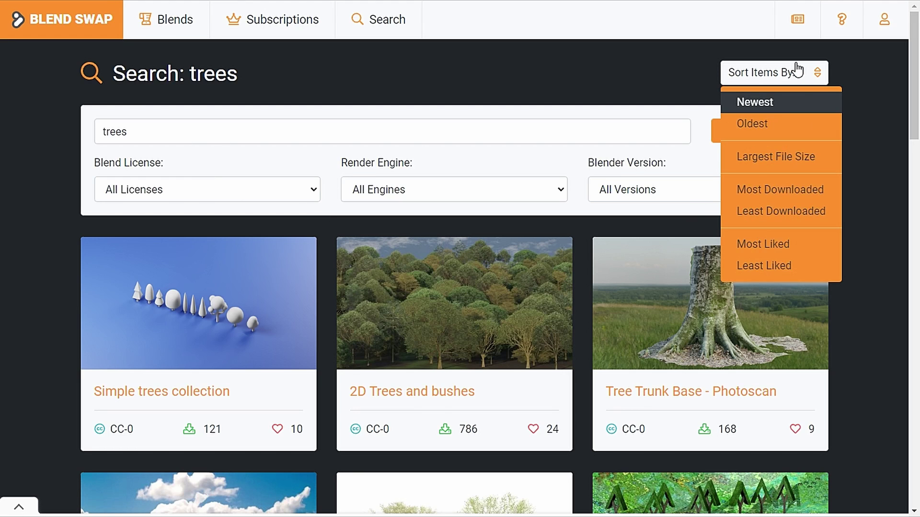
pyautogui.click(793, 187)
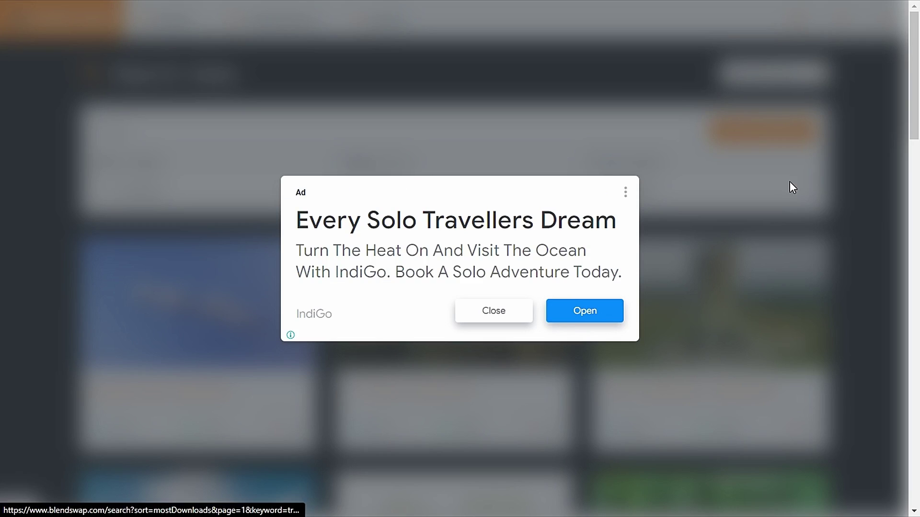
pyautogui.click(518, 312)
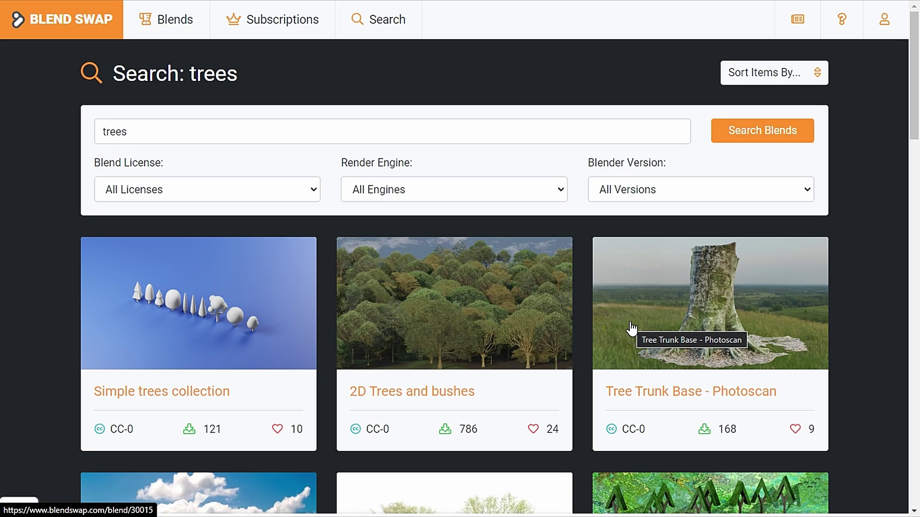
pyautogui.click(764, 70)
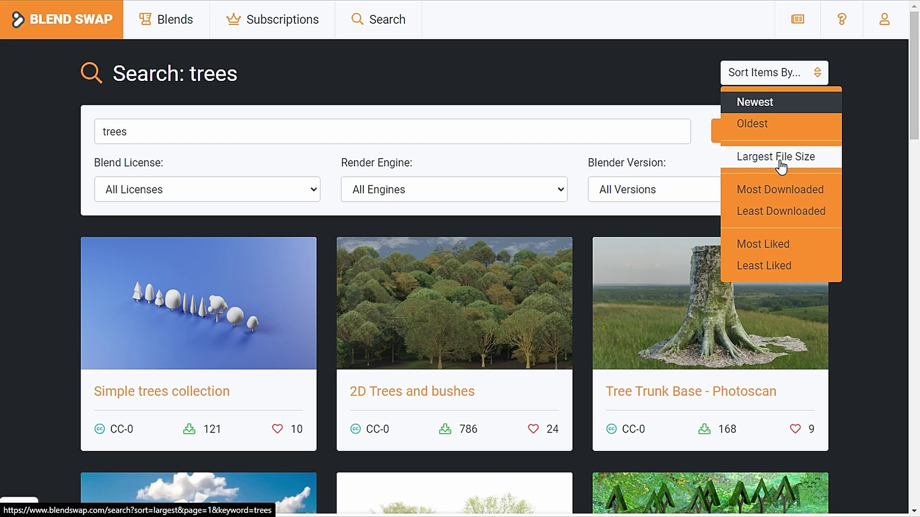
pyautogui.click(777, 190)
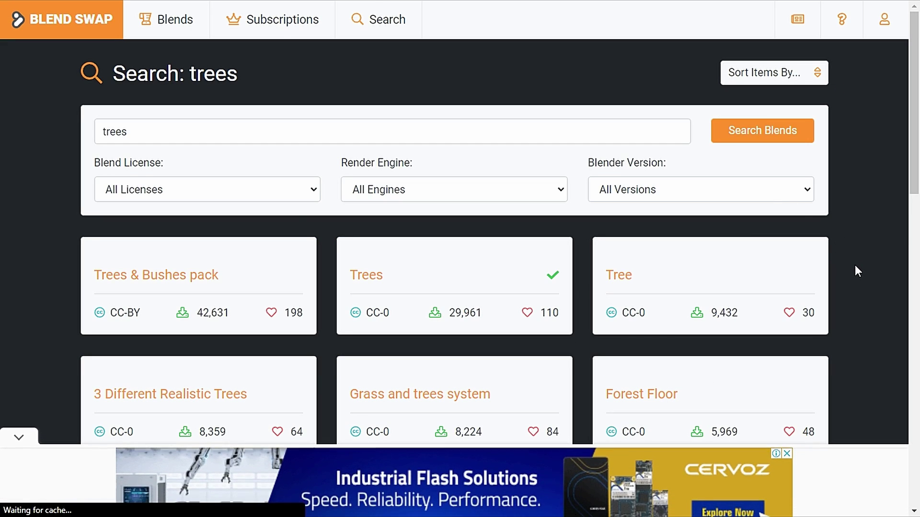
# Hide the advertisement banner, look through the sorted tree models and open the CC-0 model named Trees
pyautogui.click(19, 425)
pyautogui.scroll(-4, 244, 318)
pyautogui.scroll(-2, 355, 319)
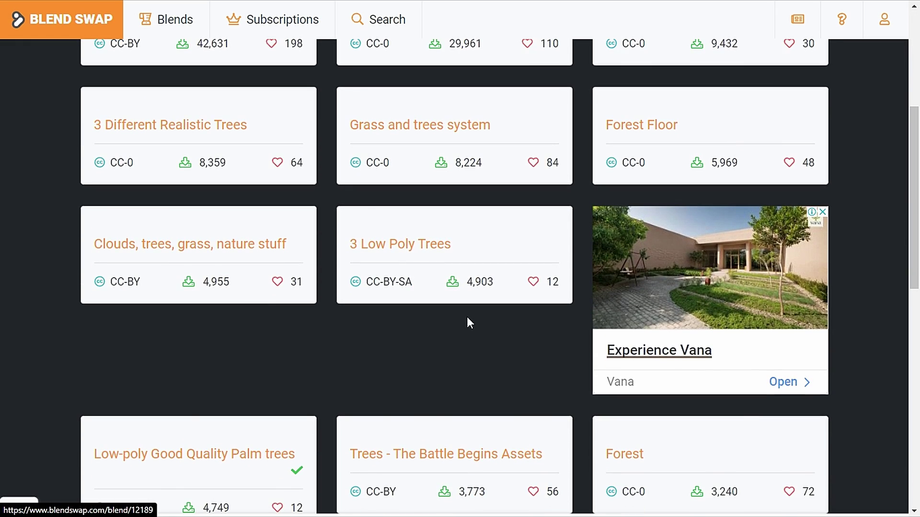
pyautogui.scroll(6, 470, 317)
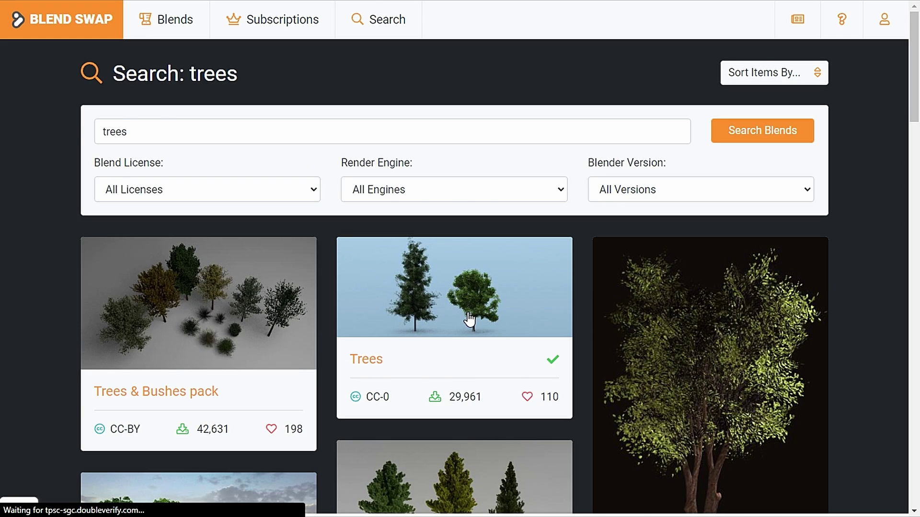
pyautogui.click(469, 319)
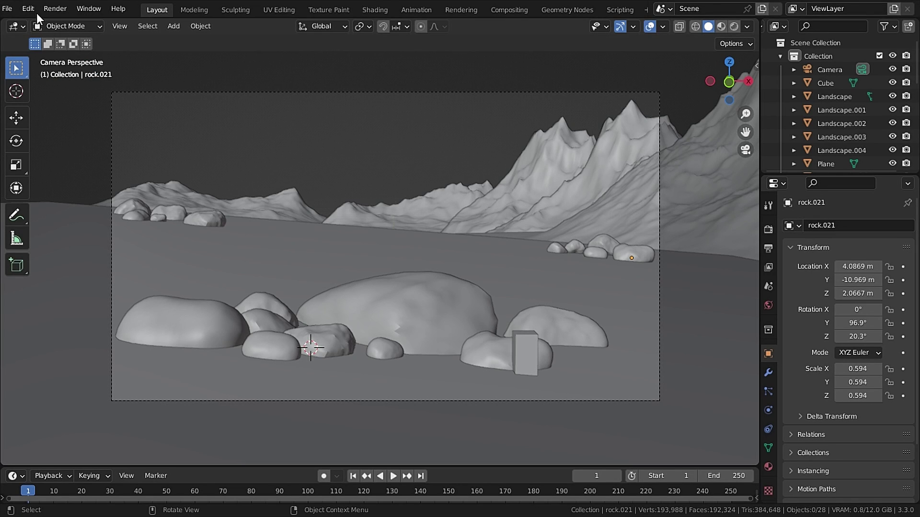
# Switch to Blender and begin appending from Baum3.blend, opening its Object data
pyautogui.click(26, 13)
pyautogui.moveTo(8, 9)
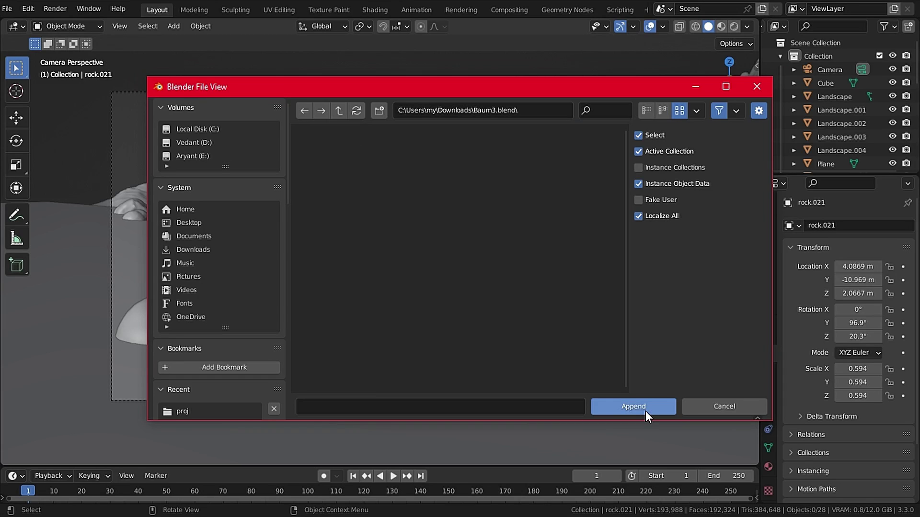
pyautogui.scroll(-4, 469, 260)
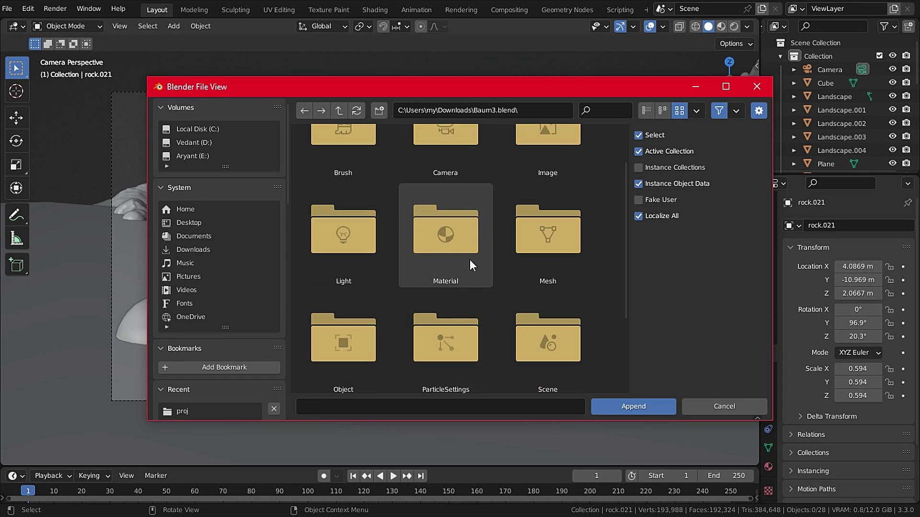
pyautogui.click(323, 357)
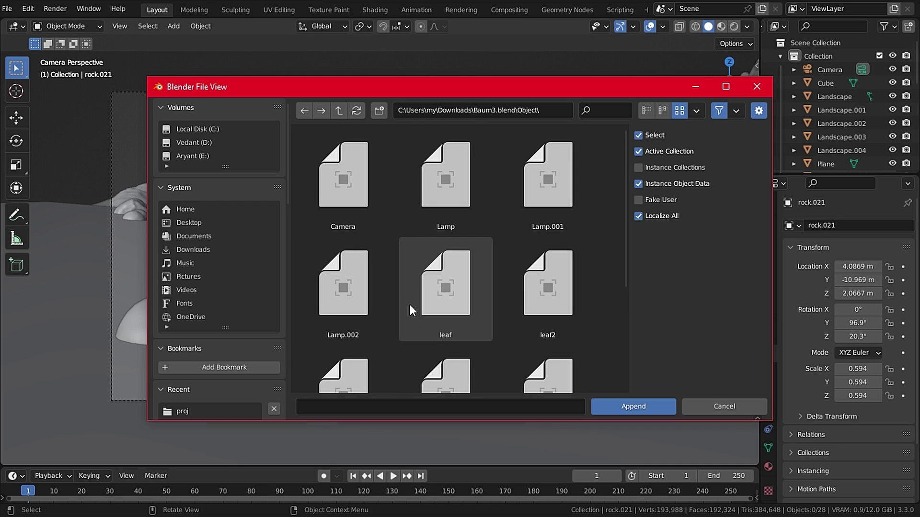
# Append the objects leaf, leaf2, tree, tree.001, tree.002 and tree.003, leaving Plane out of the selection
pyautogui.click(433, 298)
pyautogui.scroll(-1, 493, 266)
pyautogui.keyDown('shift'); pyautogui.click(554, 233); pyautogui.keyUp('shift')
pyautogui.keyDown('shift'); pyautogui.click(560, 301); pyautogui.keyUp('shift')
pyautogui.scroll(-2, 463, 298)
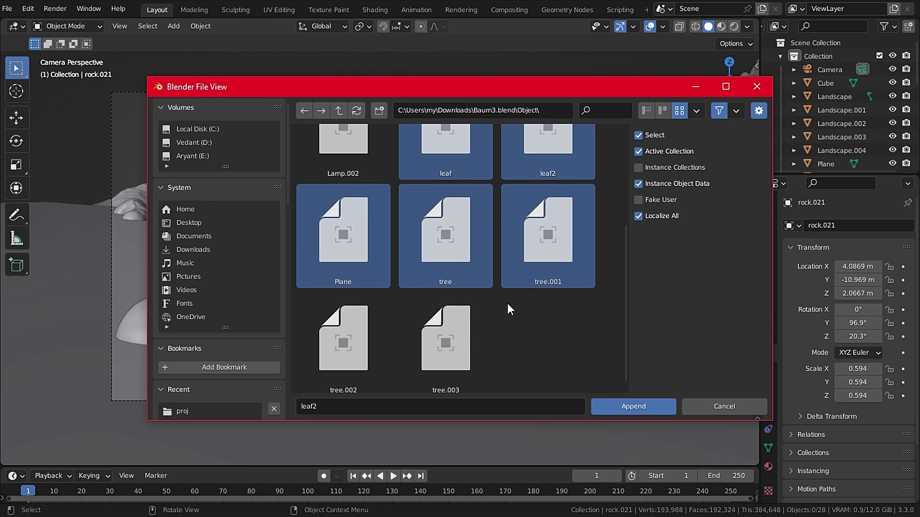
pyautogui.keyDown('shift'); pyautogui.click(353, 257); pyautogui.keyUp('shift')
pyautogui.scroll(-1, 412, 302)
pyautogui.keyDown('shift'); pyautogui.click(435, 320); pyautogui.keyUp('shift')
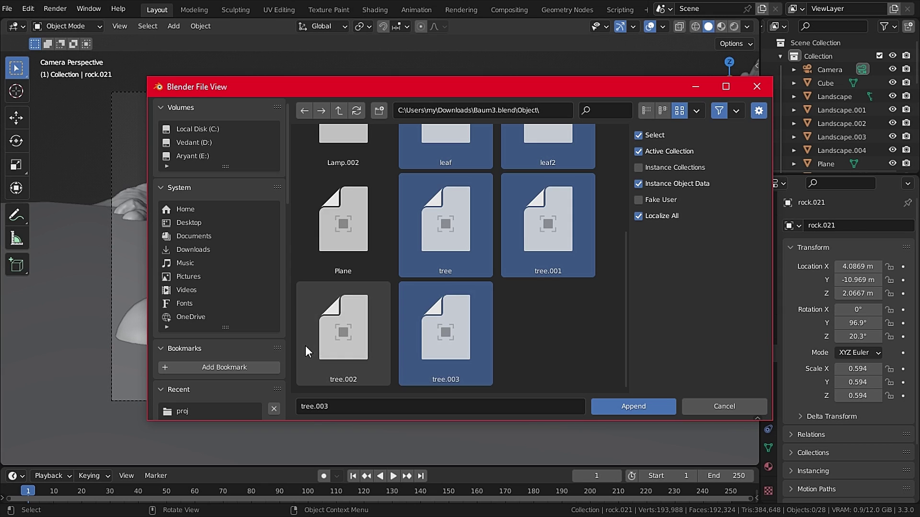
pyautogui.click(619, 402)
# Delete the appended broadleaf tree's foliage and the remaining pieces at its trunk and base
pyautogui.moveTo(619, 401); pyautogui.dragTo(408, 144, button='middle')
pyautogui.click(409, 144)
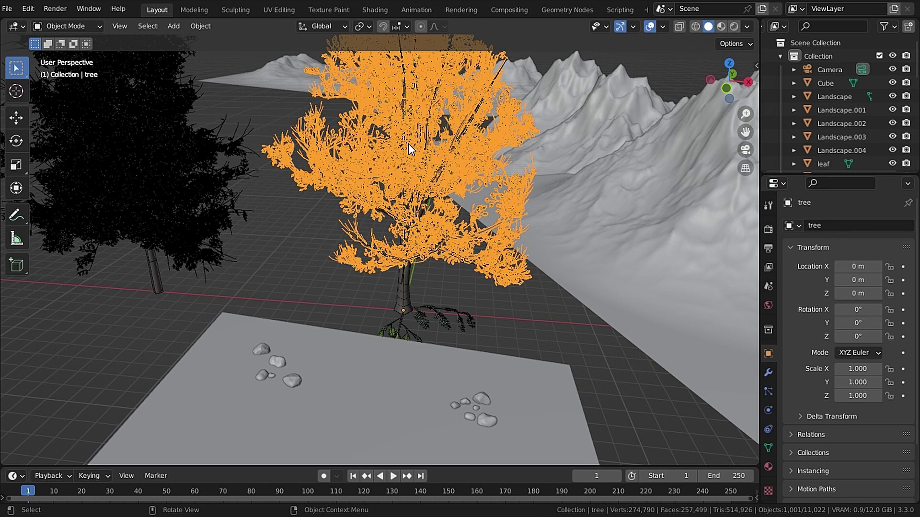
pyautogui.press('Delete')
pyautogui.click(415, 257)
pyautogui.press('Delete')
pyautogui.click(404, 314)
pyautogui.press('Delete')
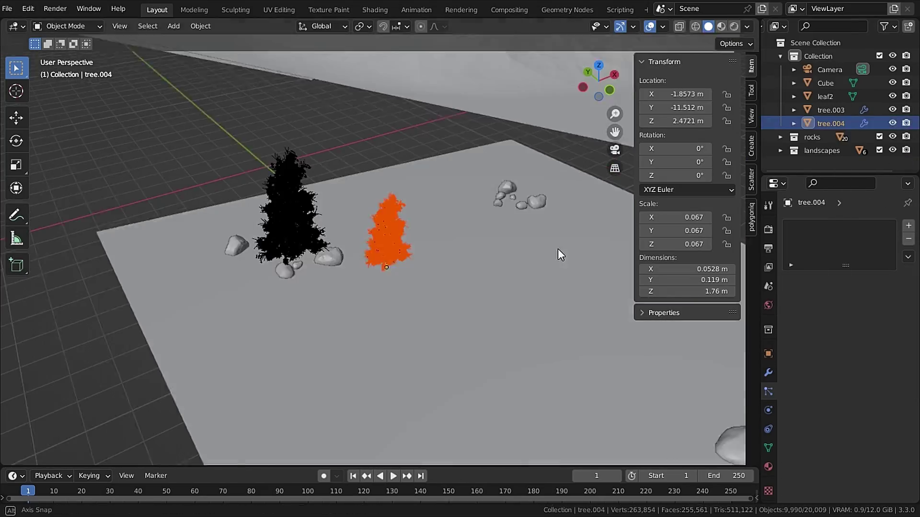
# Duplicate a conifer and move the copy along Y by about 1.24 m
pyautogui.hotkey('shift', 'd')
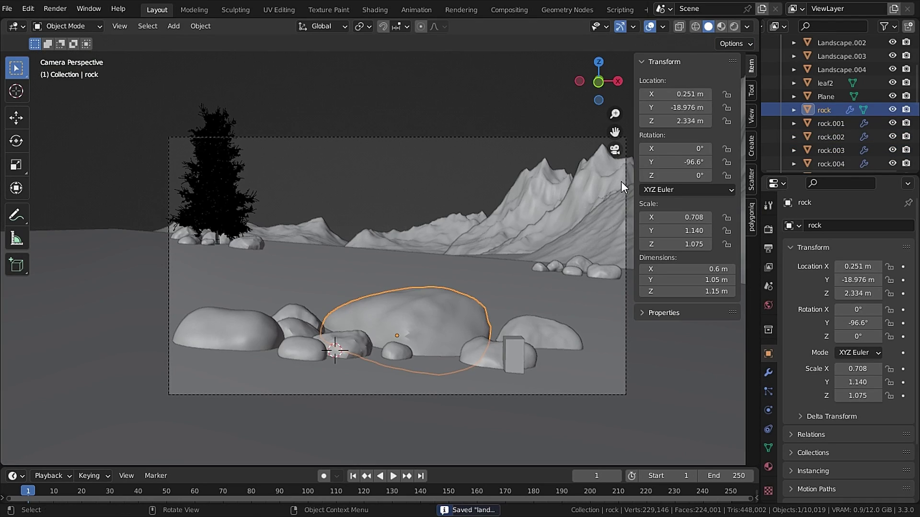
# Select all the rock objects through rock.021 and move them into a new collection named rocks
pyautogui.scroll(-8, 824, 124)
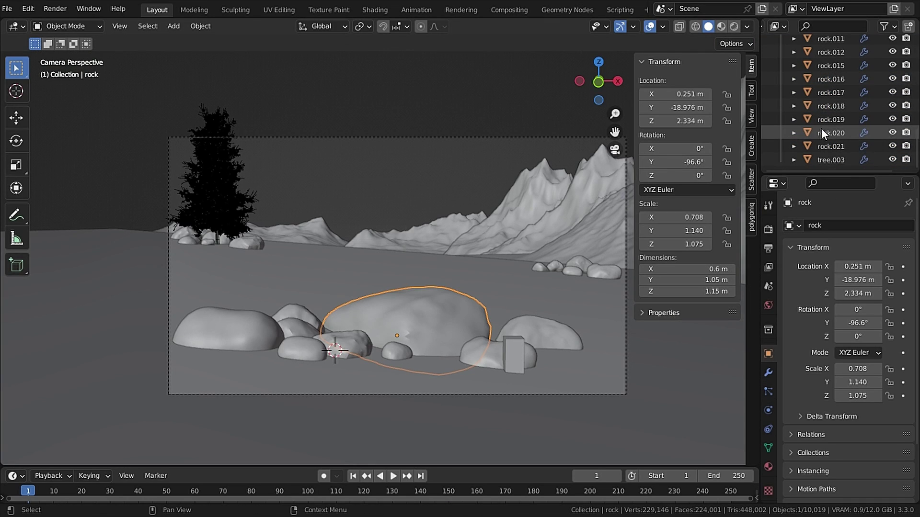
pyautogui.keyDown('shift'); pyautogui.click(831, 146); pyautogui.keyUp('shift')
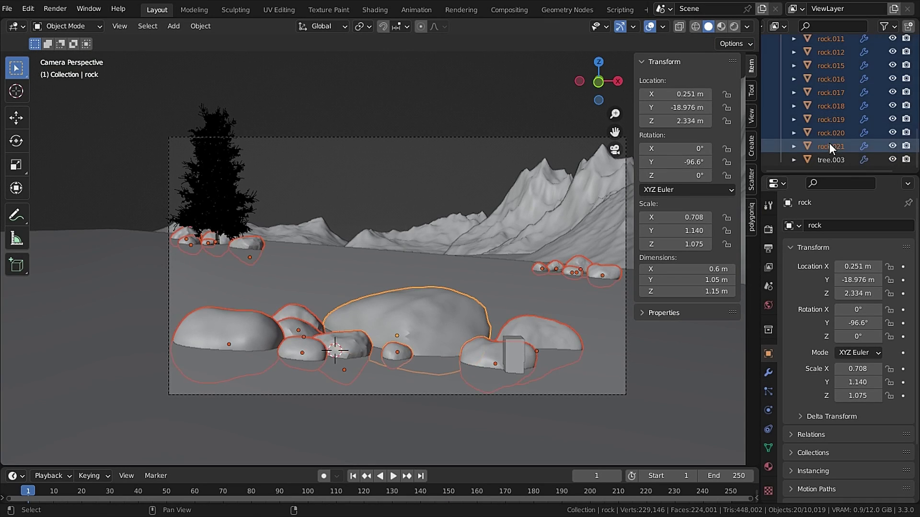
pyautogui.press('m')
pyautogui.click(438, 247)
pyautogui.write('rocks')
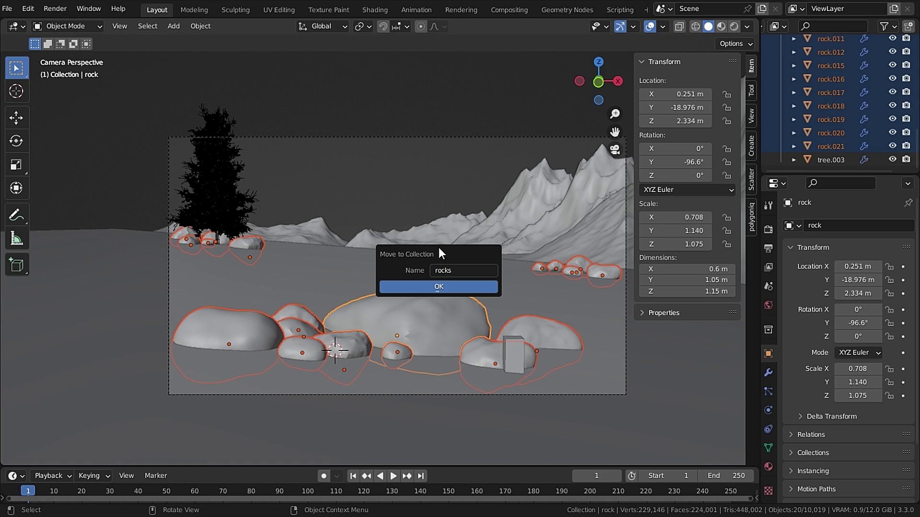
pyautogui.press('Return')
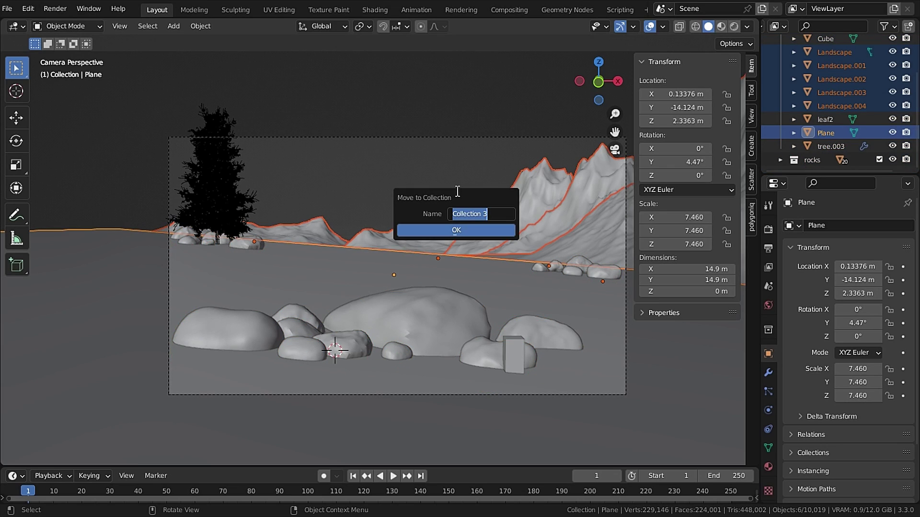
# Move the five Landscape objects and the ground plane into a new collection named landscapes
pyautogui.write('landscapes')
pyautogui.press('Return')
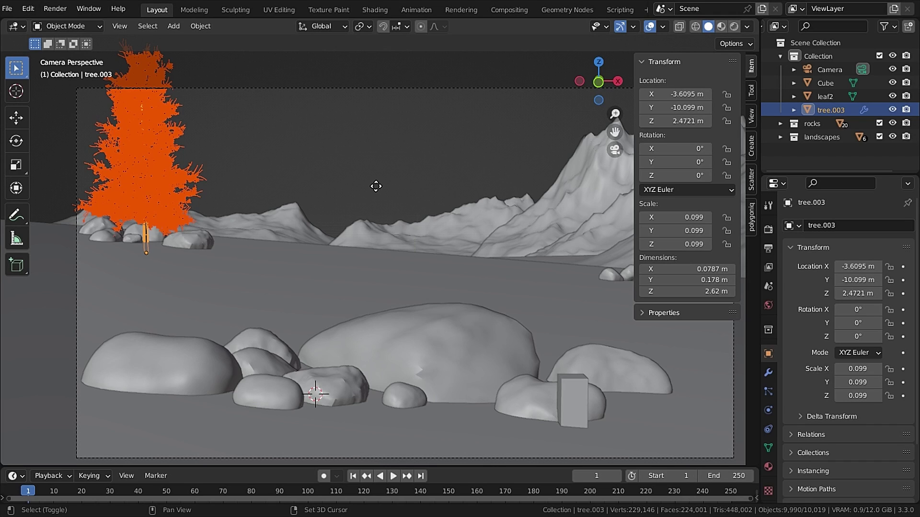
# Duplicate the conifer with its foliage and move the copy about 2.32 m along X
pyautogui.hotkey('shift', 'd')
pyautogui.press('x')
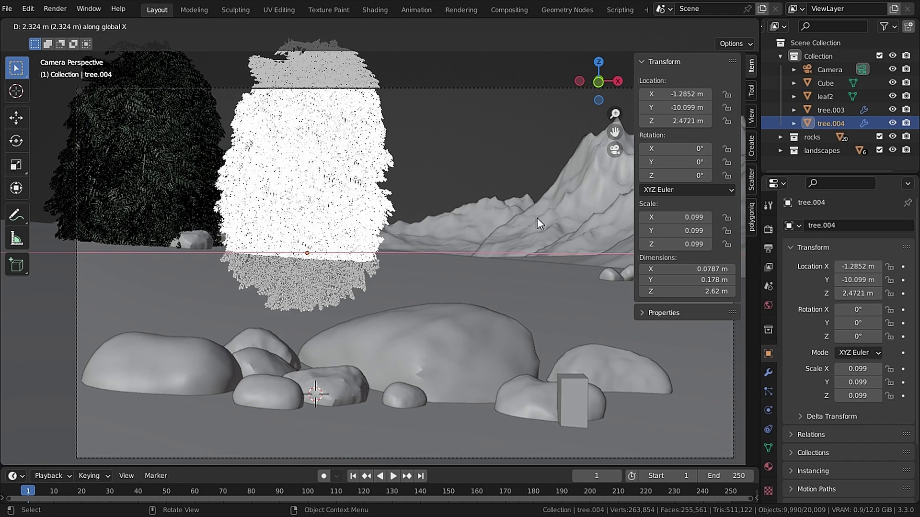
pyautogui.click(537, 219)
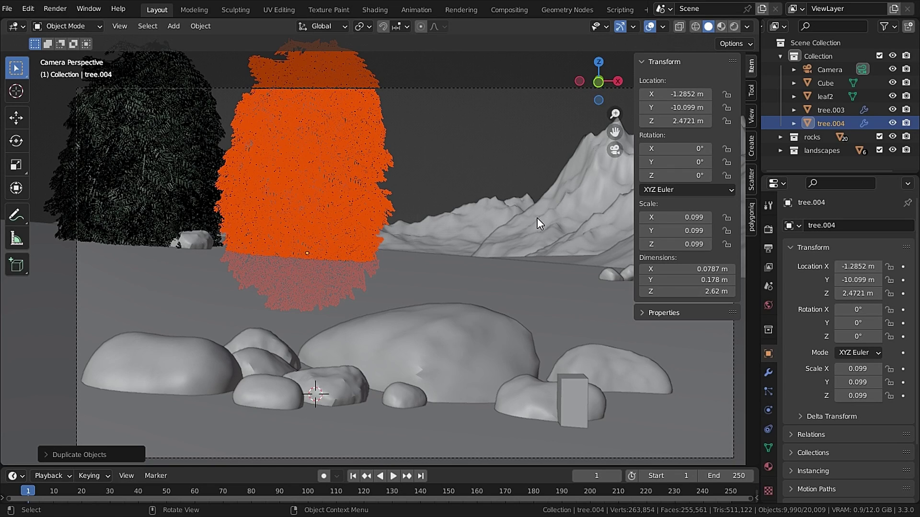
# Select the conifer's foliage and set its particle system's render scale to 0.009
pyautogui.click(768, 391)
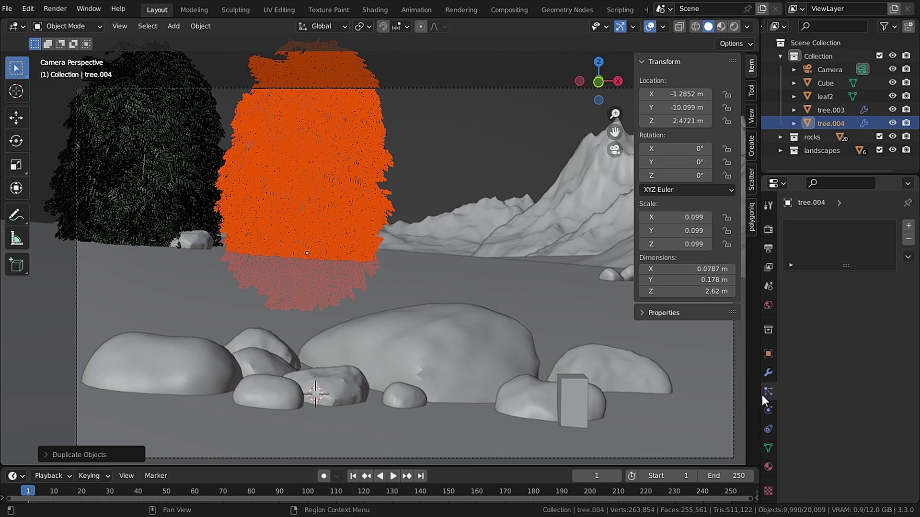
pyautogui.click(349, 151)
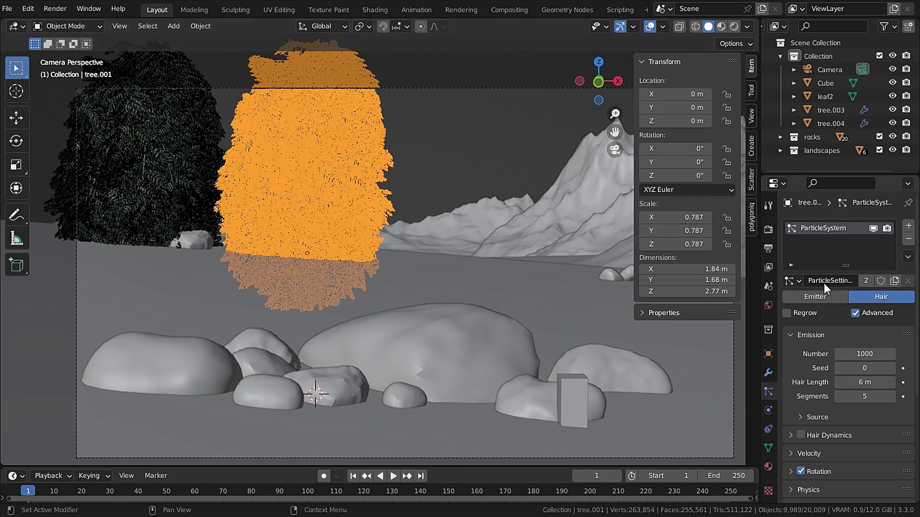
pyautogui.scroll(-6, 856, 368)
pyautogui.click(788, 372)
pyautogui.scroll(-6, 836, 270)
pyautogui.click(838, 273)
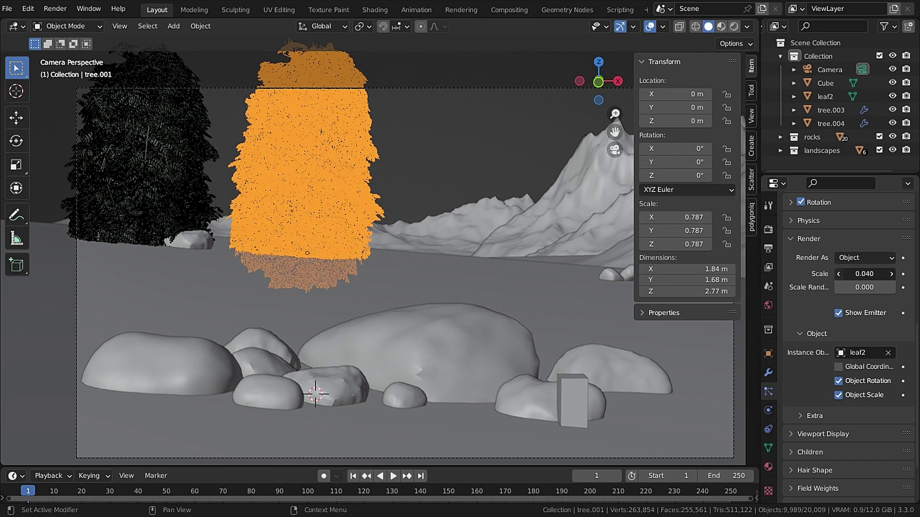
pyautogui.doubleClick(836, 270)
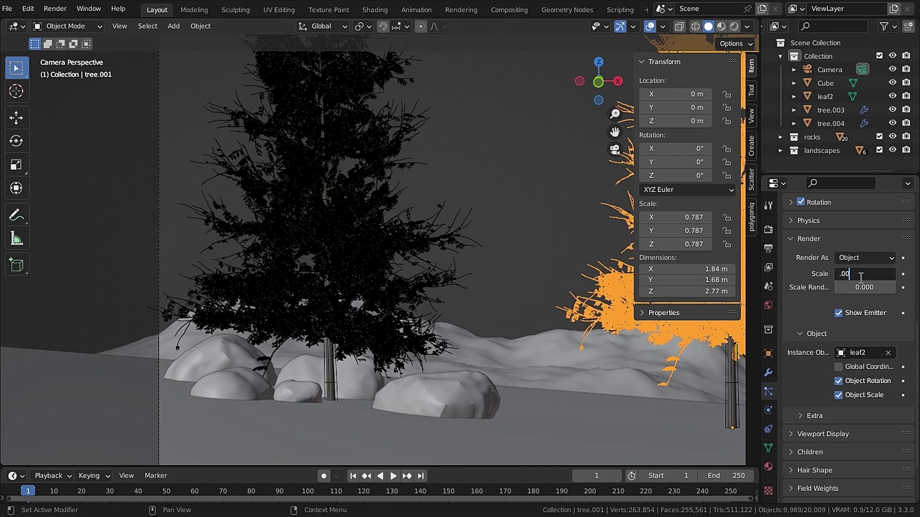
pyautogui.write('.009')
pyautogui.press('Return')
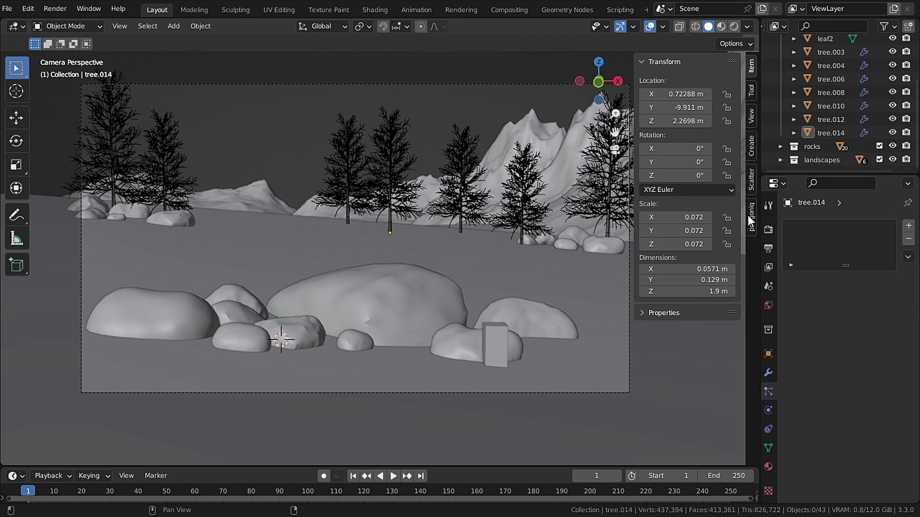
# Examine the flowers category and the other plant categories in the botaniq add-on's asset spawner
pyautogui.click(750, 216)
pyautogui.click(660, 88)
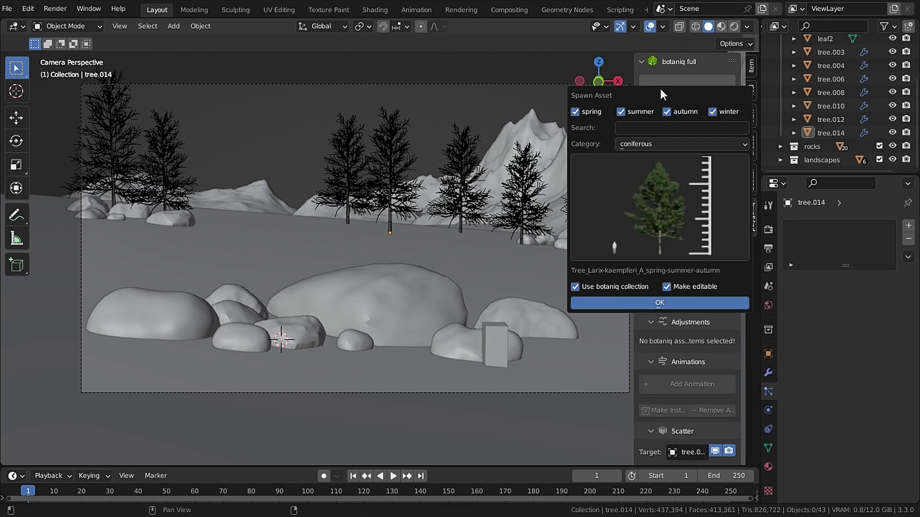
pyautogui.click(661, 145)
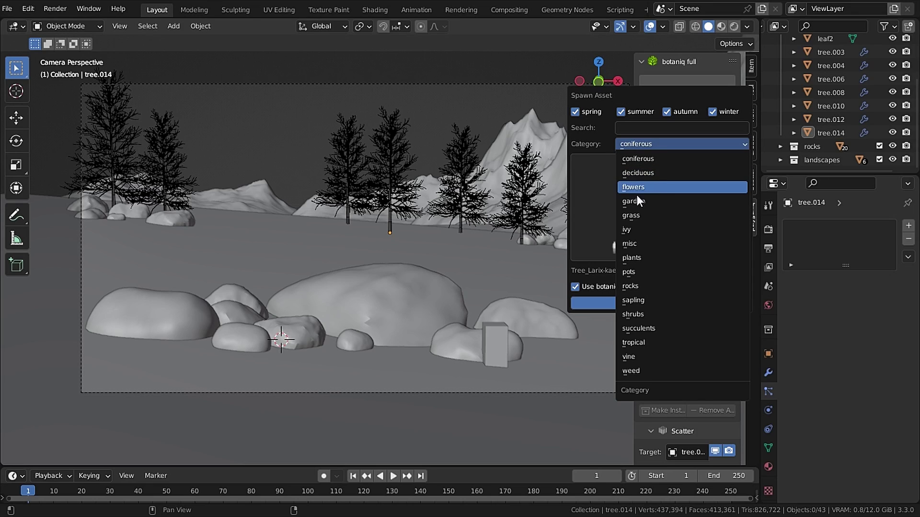
pyautogui.click(634, 189)
pyautogui.click(620, 199)
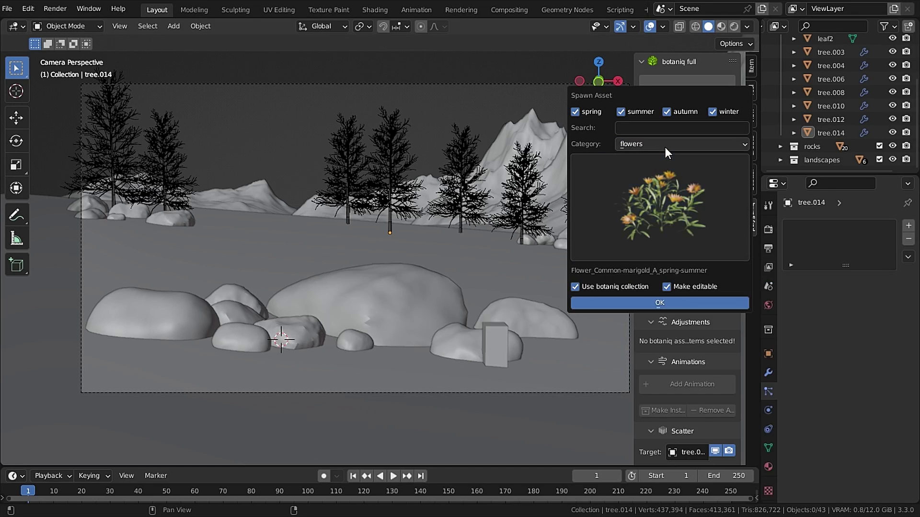
pyautogui.click(664, 145)
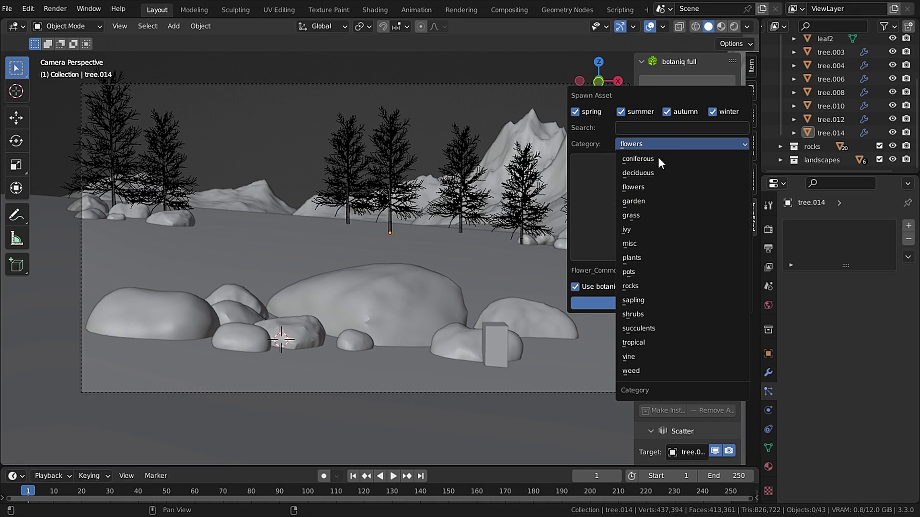
pyautogui.click(639, 216)
pyautogui.click(638, 204)
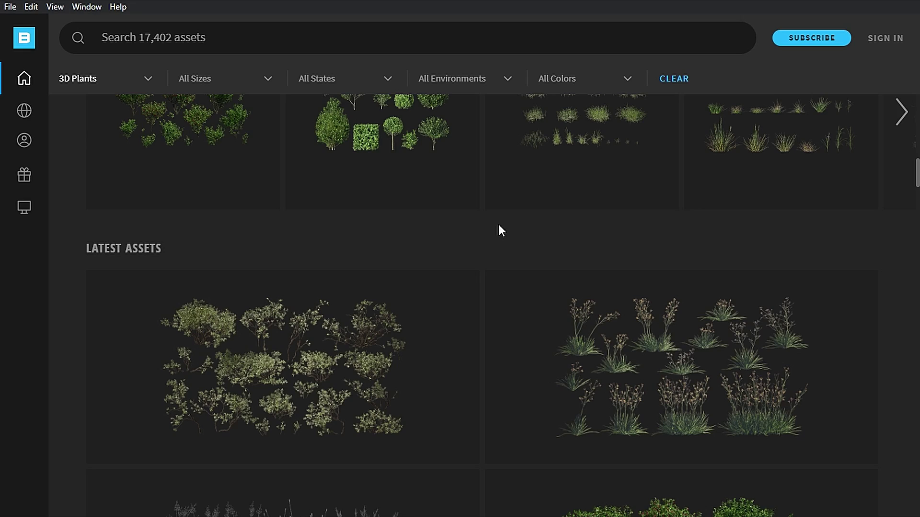
# Switch to Quixel Bridge and look through the latest 3D Plants assets for grass and shrubs
pyautogui.scroll(-3, 501, 225)
pyautogui.scroll(-6, 511, 232)
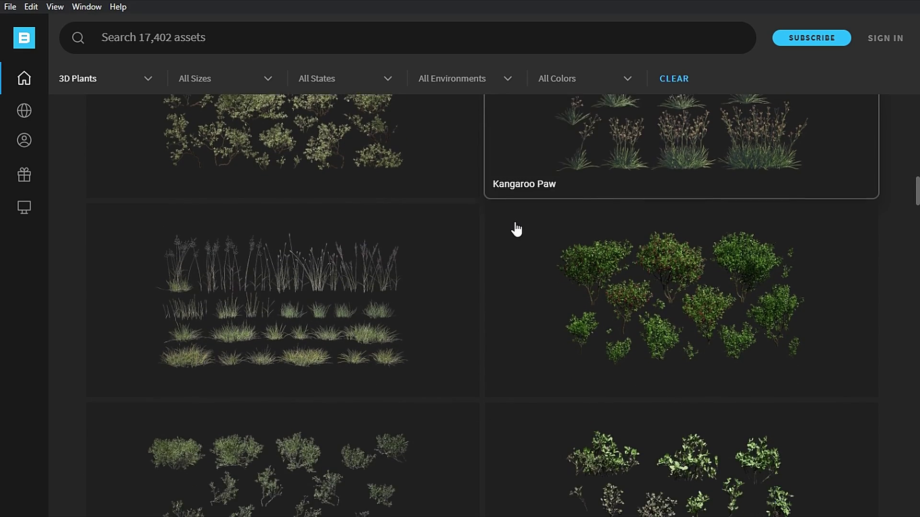
pyautogui.scroll(-2, 507, 231)
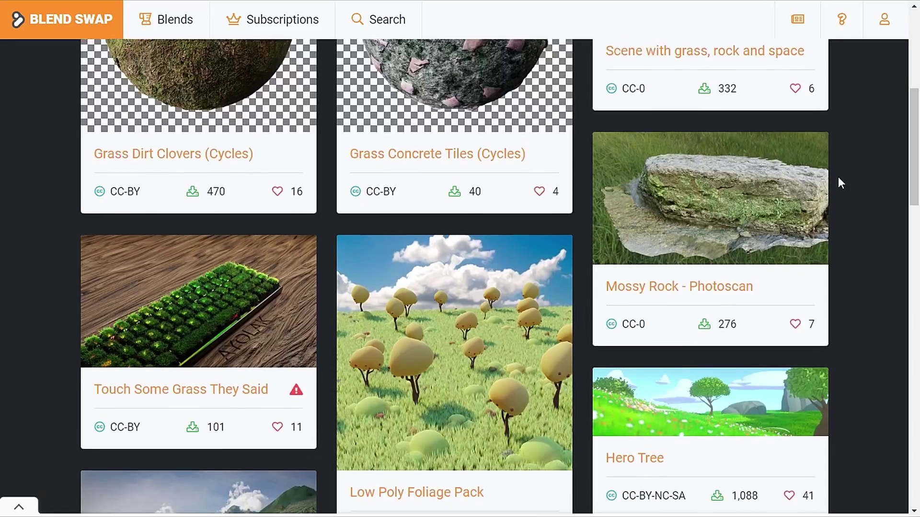
# Look through the grass and foliage models on Blend Swap
pyautogui.scroll(-7, 838, 181)
pyautogui.scroll(-3, 838, 179)
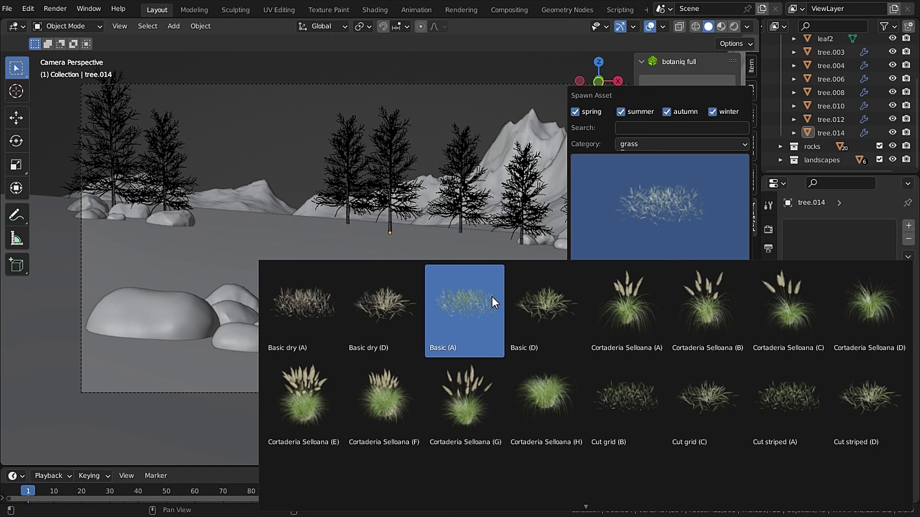
# Switch to Blender, spawn botaniq's Grass_Basic_A_spring-summer and Grass_Wild_A_spring-summer, and move both down below the foreground rocks
pyautogui.click(491, 297)
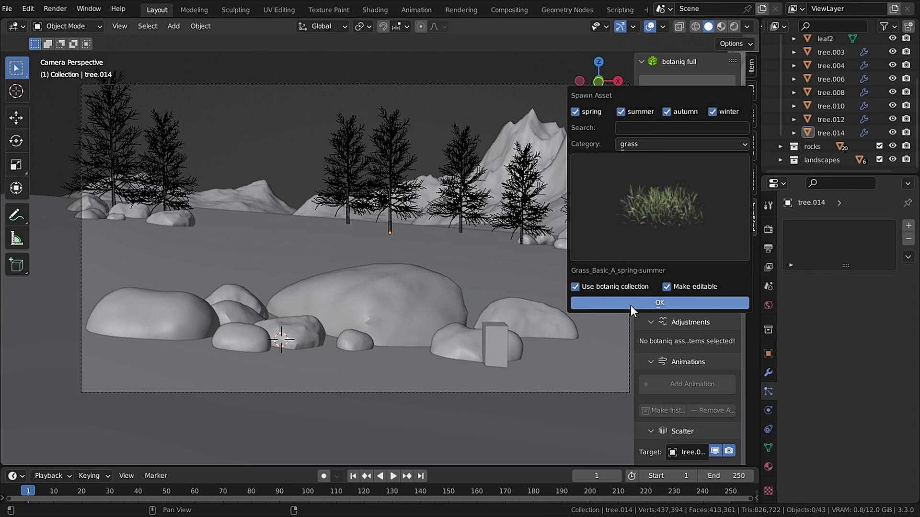
pyautogui.click(631, 303)
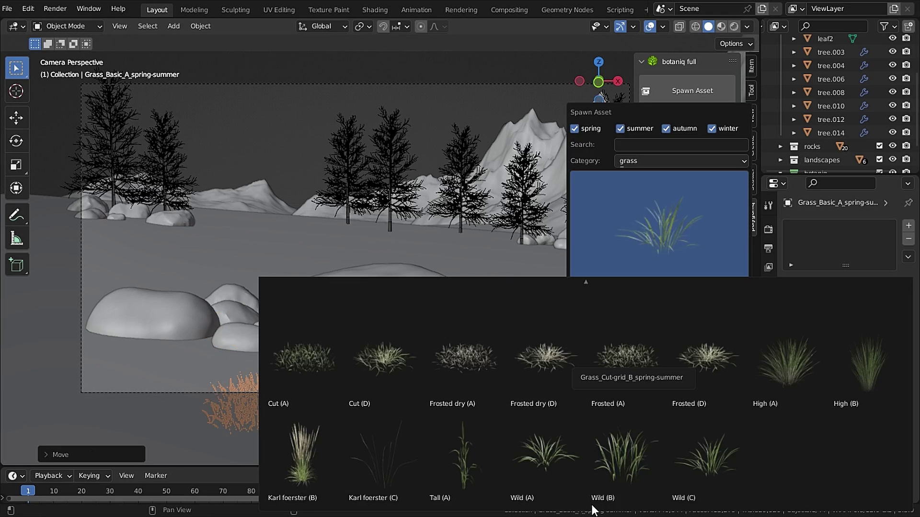
pyautogui.click(534, 468)
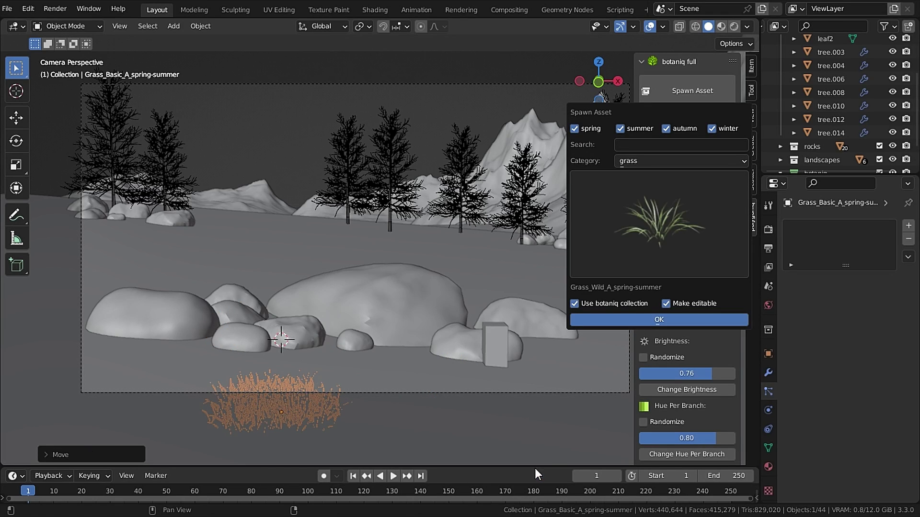
pyautogui.click(654, 322)
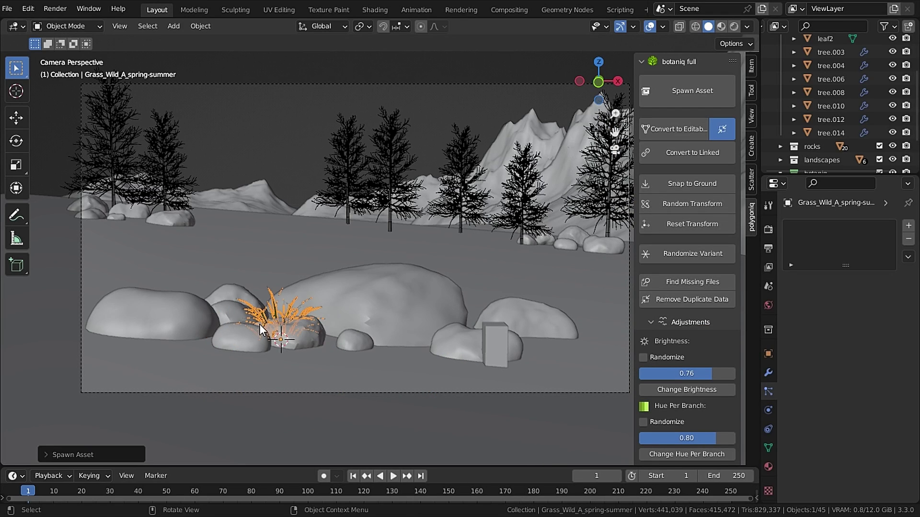
pyautogui.press('g')
pyautogui.click(325, 379)
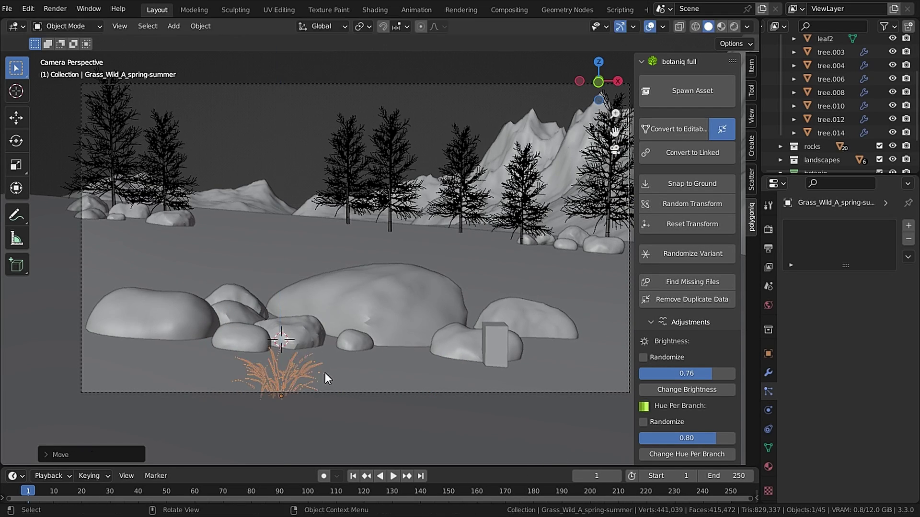
pyautogui.press('n')
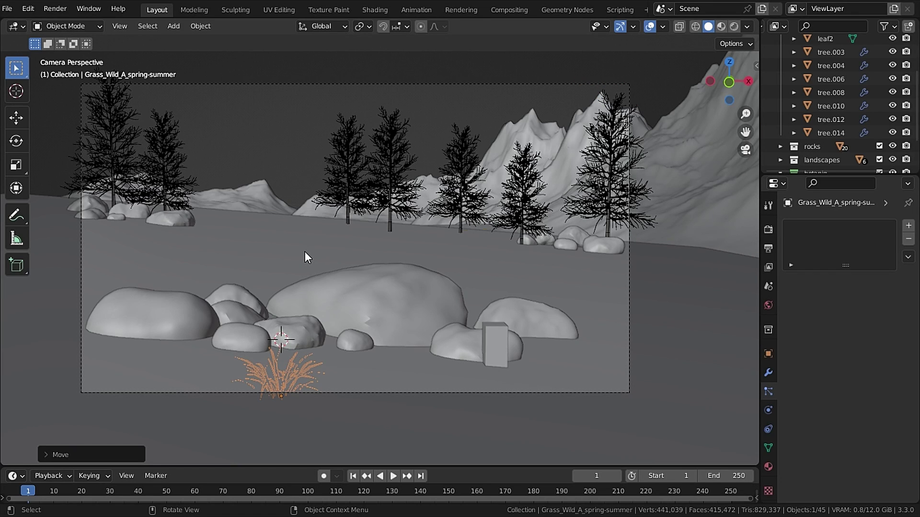
# Subdivide the ground plane's face four times in Edit Mode and return to Object Mode
pyautogui.click(305, 251)
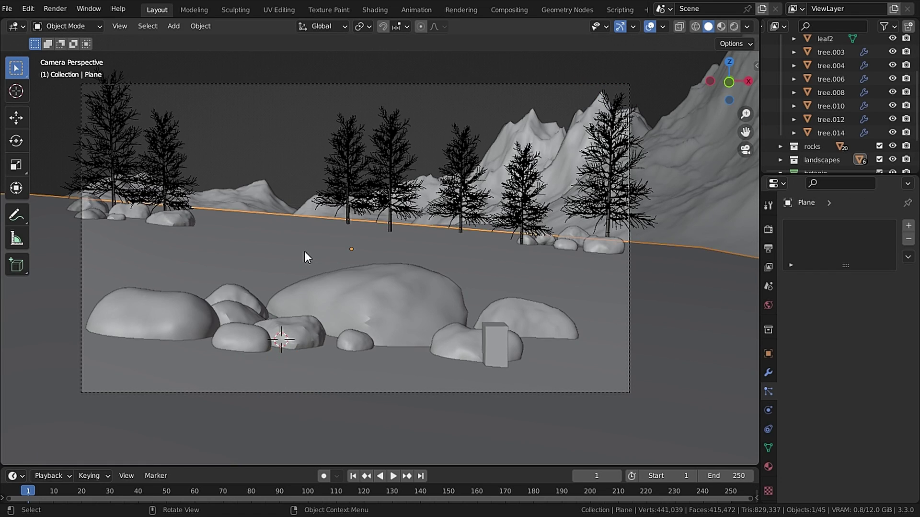
pyautogui.click(85, 21)
pyautogui.click(66, 53)
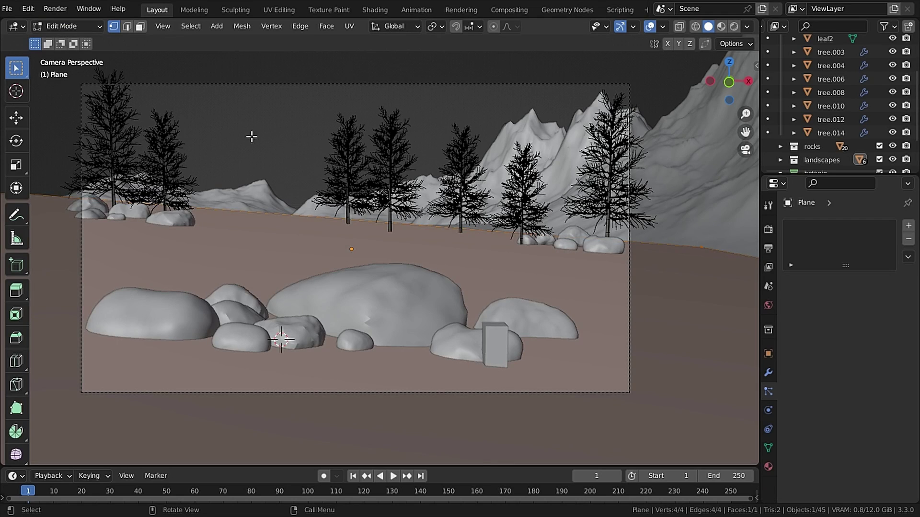
pyautogui.press('3')
pyautogui.rightClick(305, 241)
pyautogui.click(306, 241)
pyautogui.rightClick(306, 242)
pyautogui.click(306, 241)
pyautogui.rightClick(305, 242)
pyautogui.click(306, 241)
pyautogui.rightClick(307, 244)
pyautogui.click(306, 241)
pyautogui.click(85, 26)
pyautogui.click(63, 39)
# Add a Displace modifier to the ground plane and give it a new Clouds texture
pyautogui.click(768, 373)
pyautogui.click(860, 224)
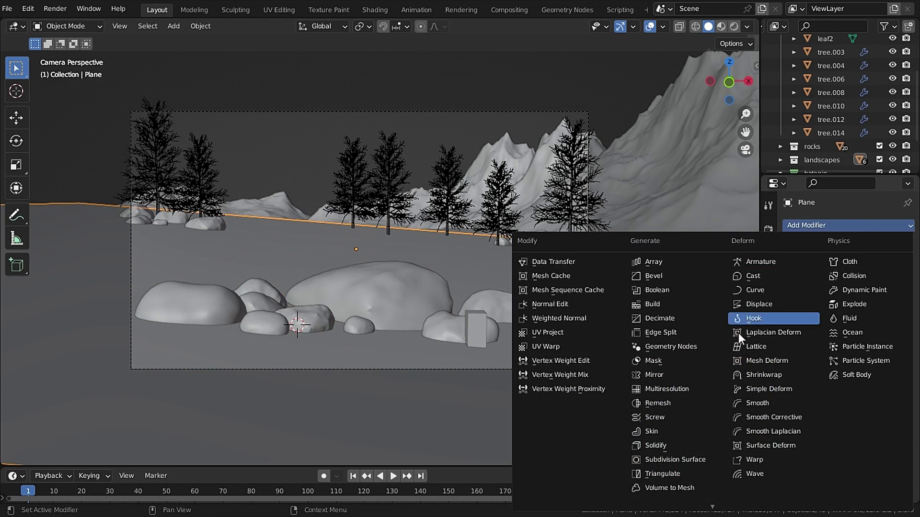
pyautogui.click(767, 304)
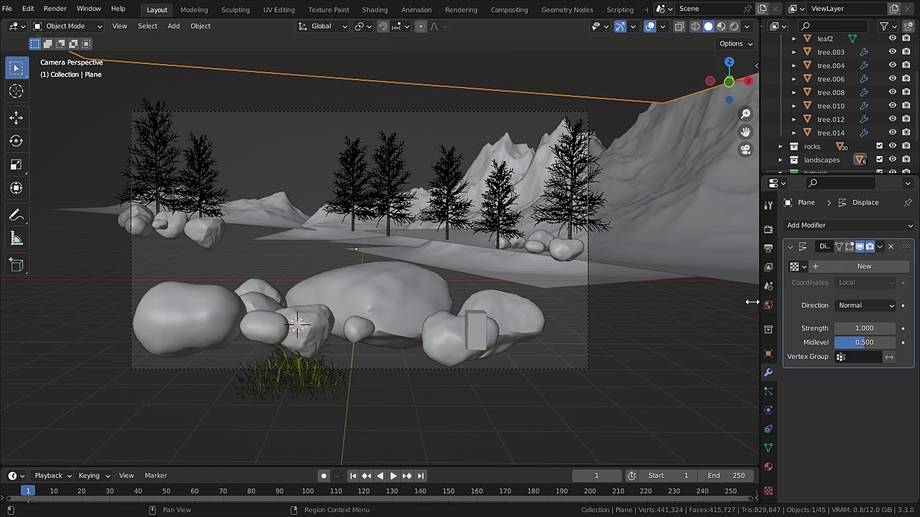
pyautogui.click(862, 266)
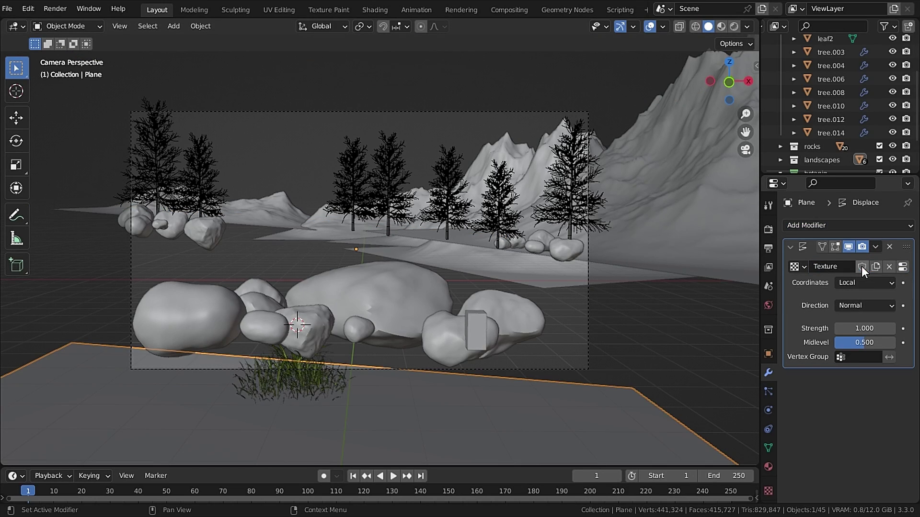
pyautogui.click(900, 267)
pyautogui.click(898, 263)
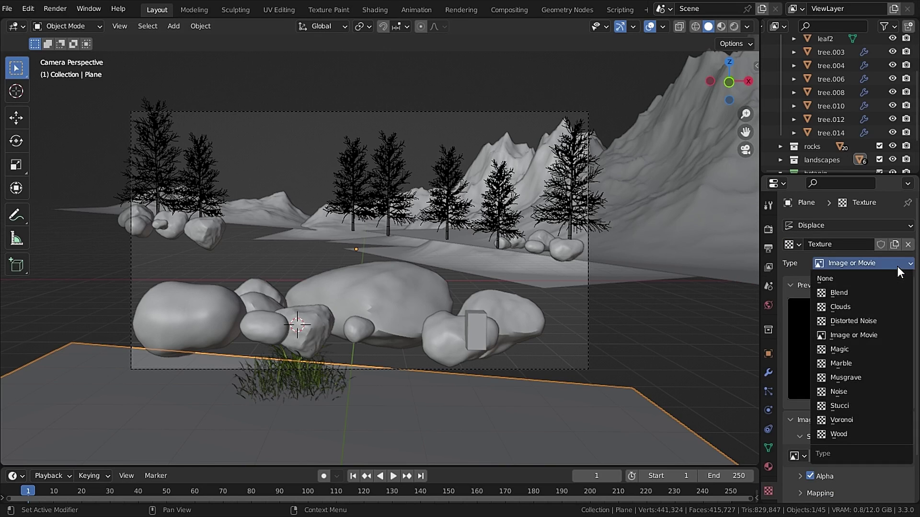
pyautogui.click(855, 303)
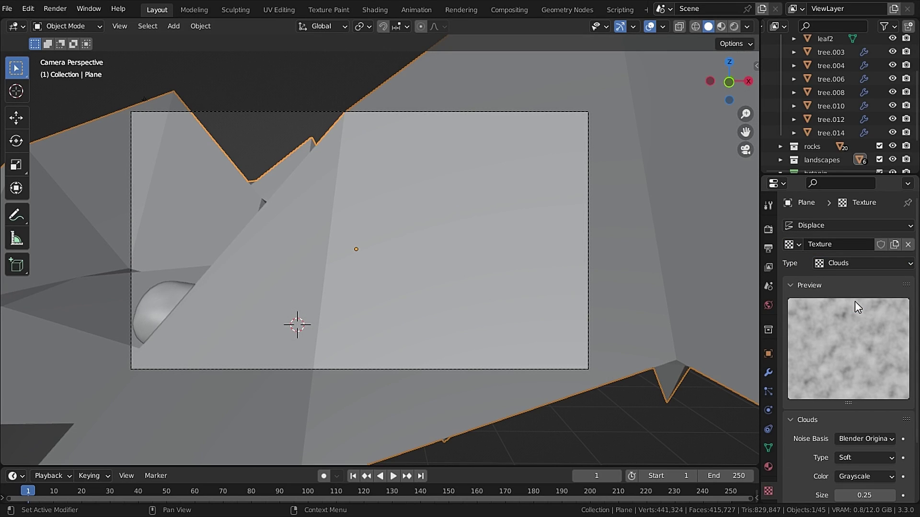
# Set the displacement's Clouds texture to size 1.55 and depth 24, and lower its contrast
pyautogui.scroll(-3, 853, 330)
pyautogui.moveTo(865, 426); pyautogui.dragTo(911, 425)
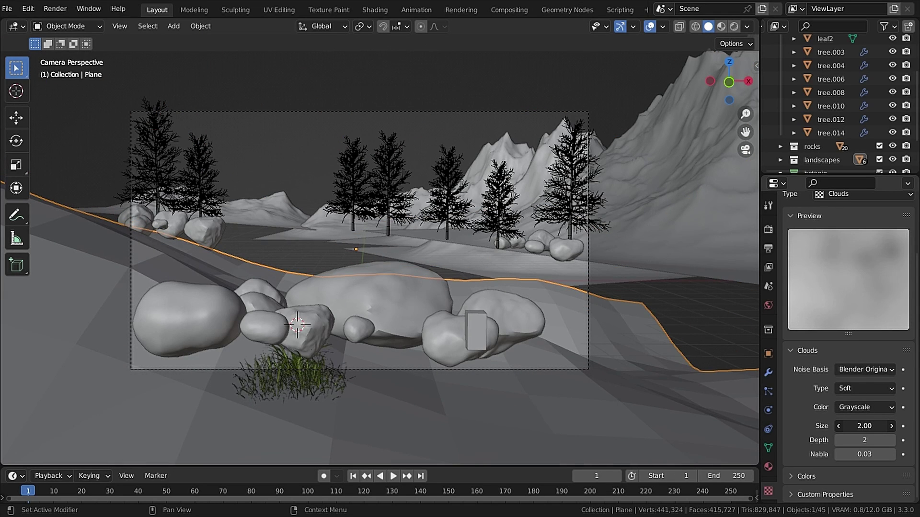
pyautogui.click(768, 372)
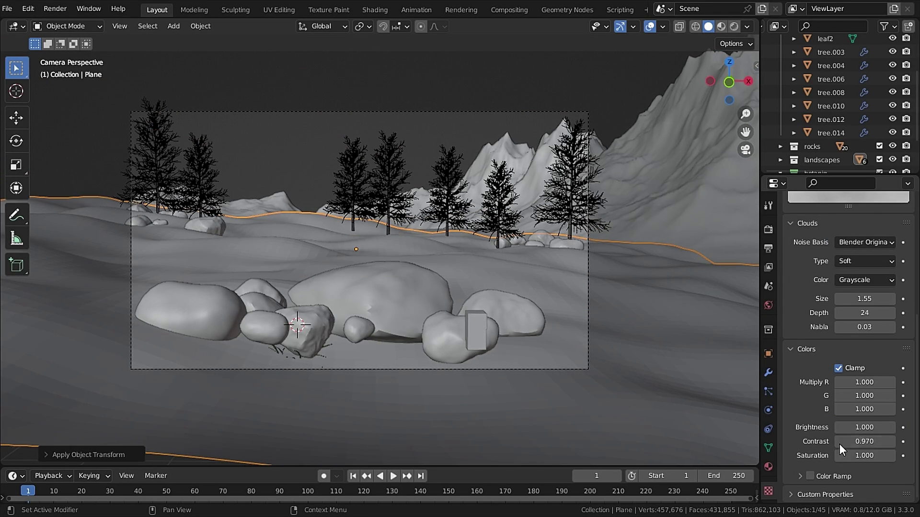
pyautogui.moveTo(839, 444); pyautogui.dragTo(809, 444)
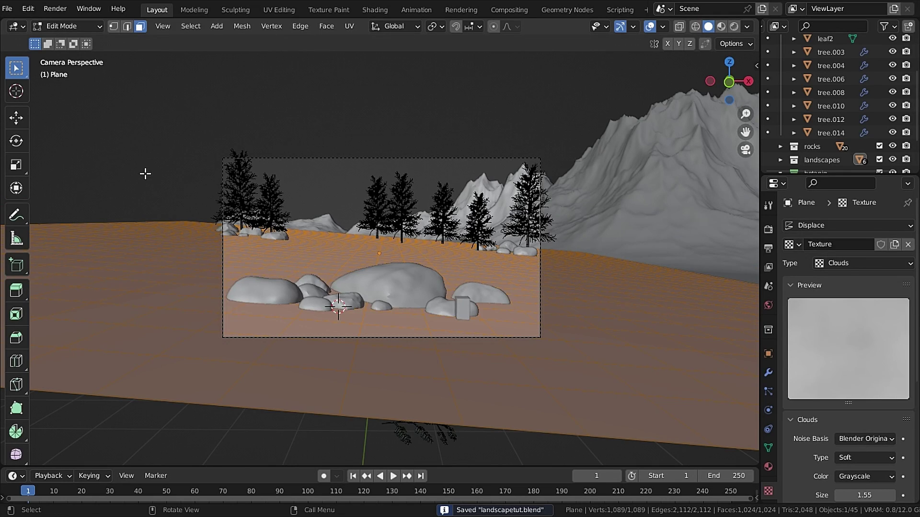
# Select only the ground faces within the camera frame and assign them to a new vertex group
pyautogui.hotkey('alt', 'a')
pyautogui.scroll(2, 278, 210)
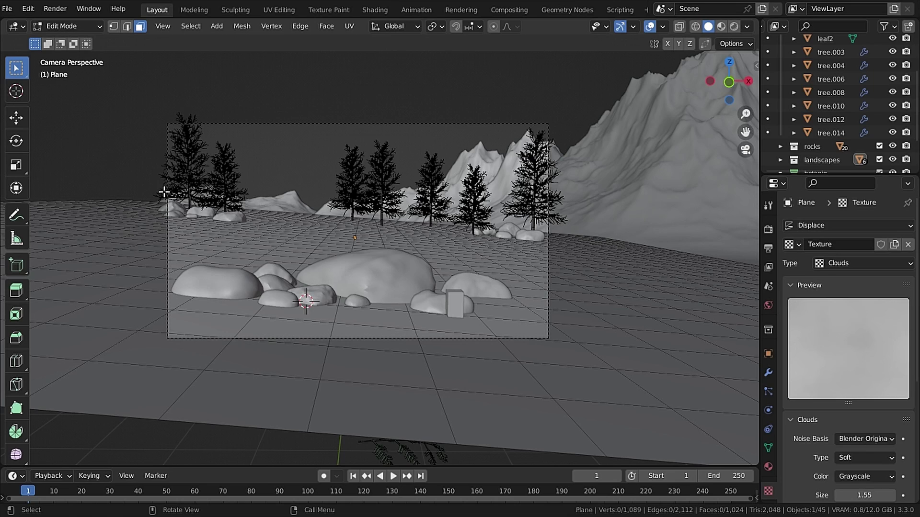
pyautogui.moveTo(164, 192); pyautogui.dragTo(559, 352)
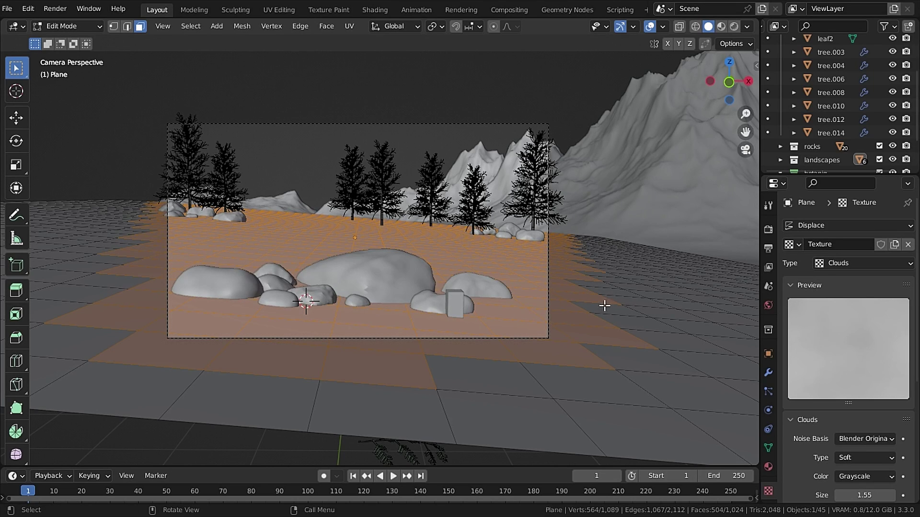
pyautogui.click(767, 446)
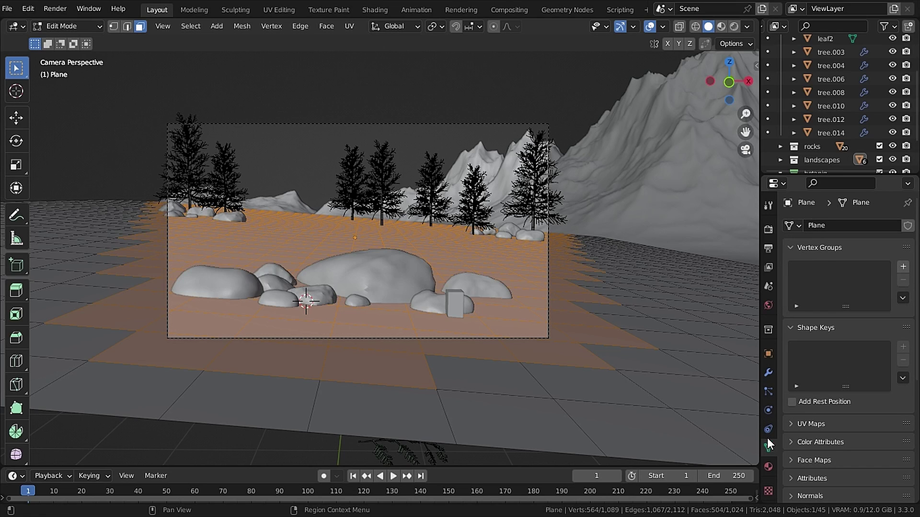
pyautogui.click(902, 267)
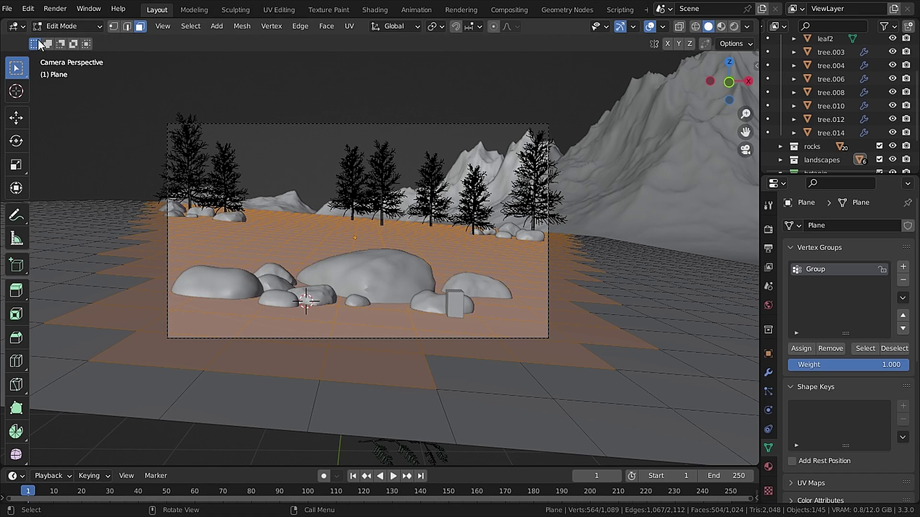
# Weight-paint the ground's vertex group with the Subtract brush around the distant trees, undoing the first stroke
pyautogui.click(59, 28)
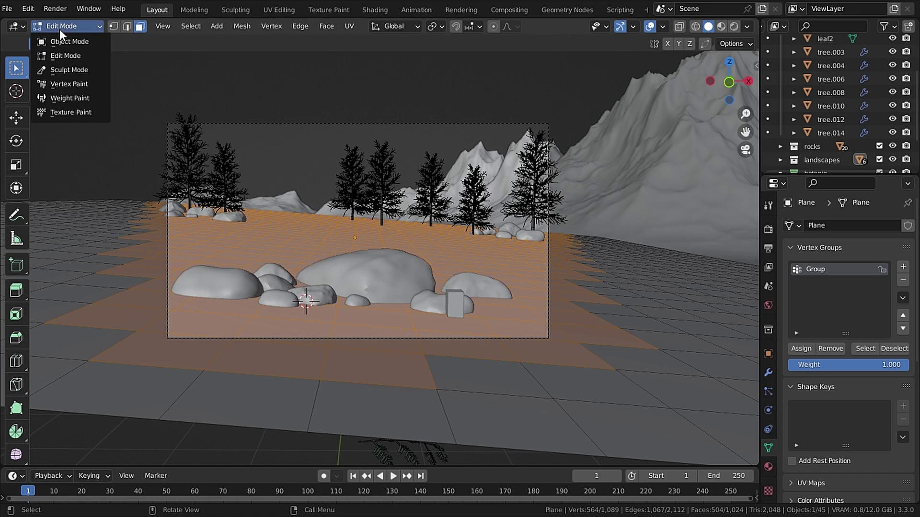
pyautogui.click(71, 94)
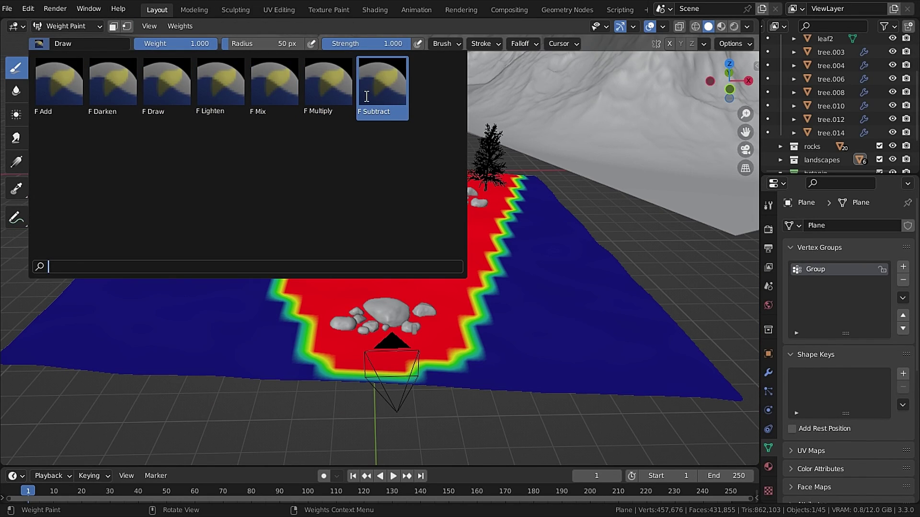
pyautogui.click(366, 97)
pyautogui.scroll(4, 349, 163)
pyautogui.scroll(-3, 349, 193)
pyautogui.moveTo(349, 193); pyautogui.dragTo(322, 240, button='middle')
pyautogui.moveTo(298, 166); pyautogui.dragTo(329, 195)
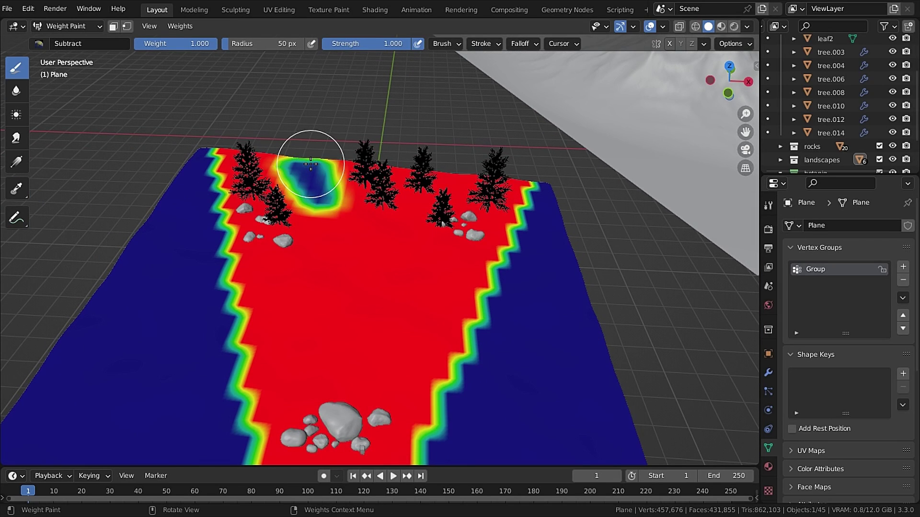
pyautogui.hotkey('ctrl', 'z')
pyautogui.moveTo(297, 159)
pyautogui.mouseDown()
pyautogui.moveTo(365, 304)
pyautogui.moveTo(456, 421)
pyautogui.moveTo(460, 371)
pyautogui.mouseUp()
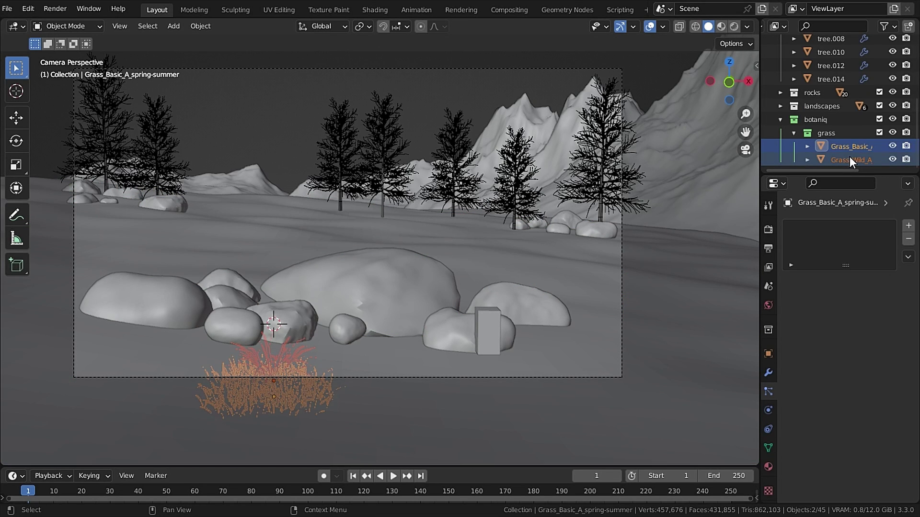
# Move the two botaniq grass objects into a new collection named Grass
pyautogui.press('m')
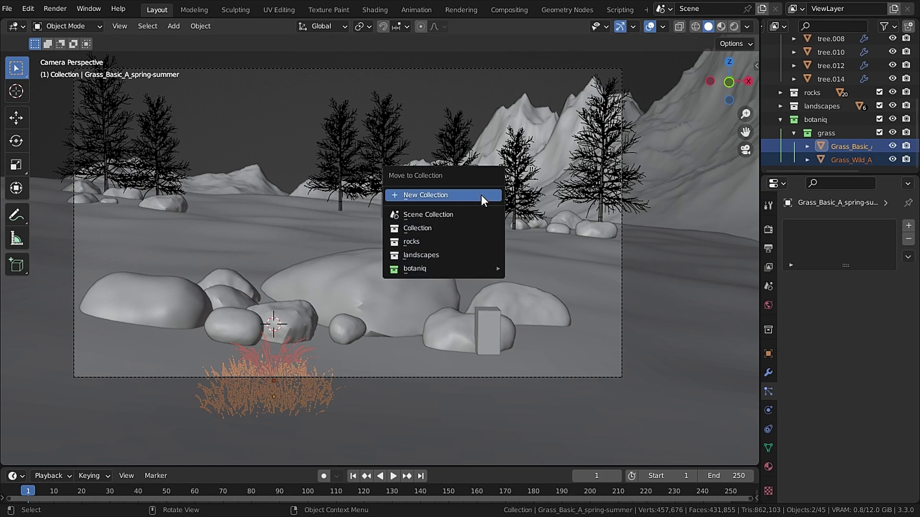
pyautogui.click(481, 194)
pyautogui.write('G')
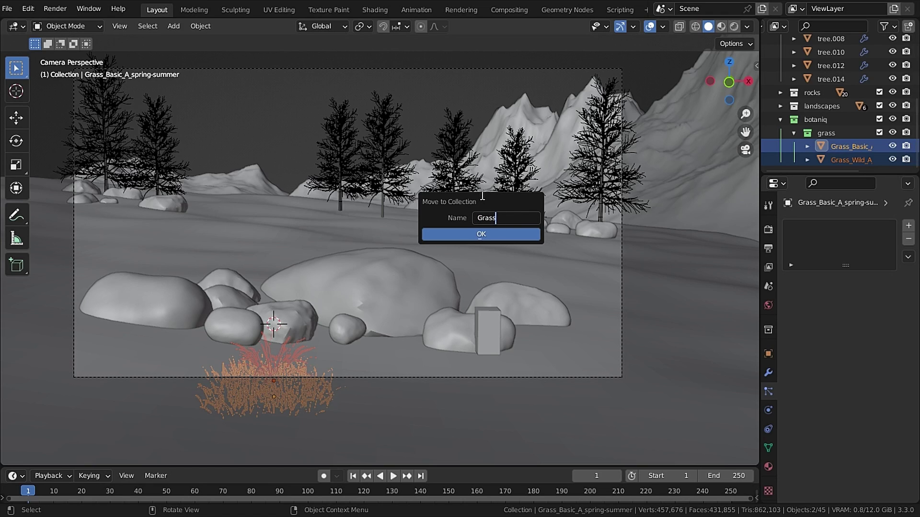
pyautogui.write('rass')
pyautogui.press('Return')
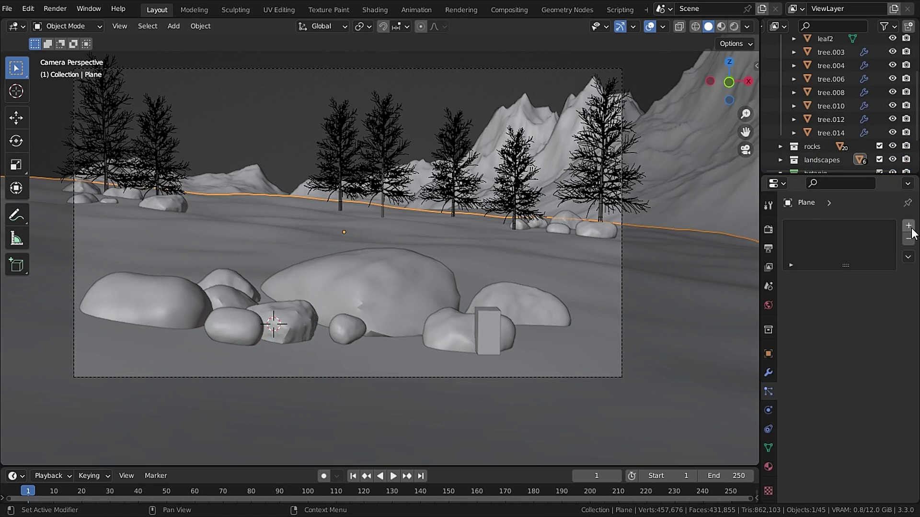
# Add a particle system of type Hair to the ground plane
pyautogui.click(909, 226)
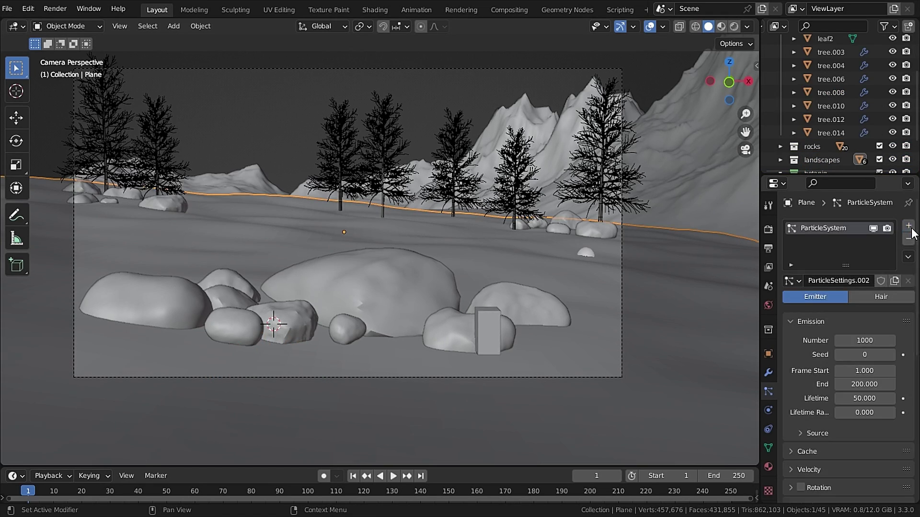
pyautogui.click(880, 298)
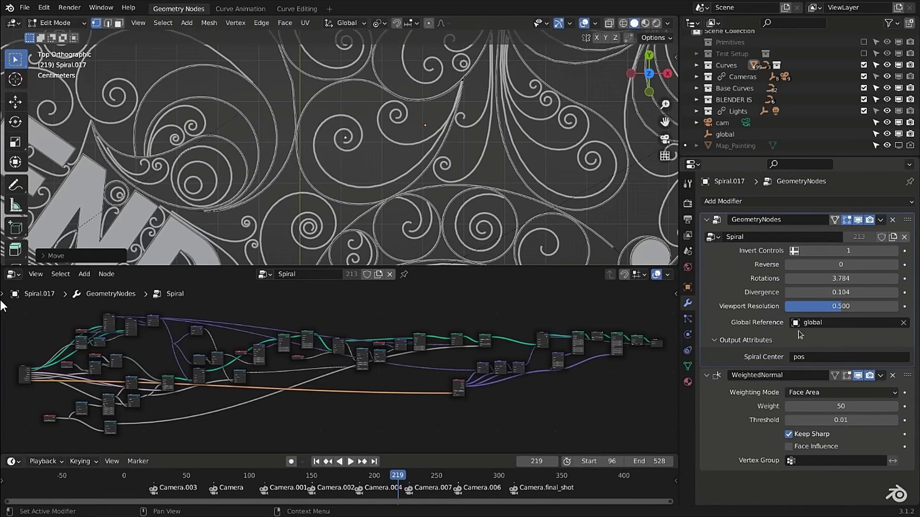
pyautogui.moveTo(824, 292)
pyautogui.mouseDown()
pyautogui.moveTo(815, 292)
pyautogui.moveTo(839, 292)
pyautogui.mouseUp()
pyautogui.moveTo(824, 279); pyautogui.dragTo(905, 278)
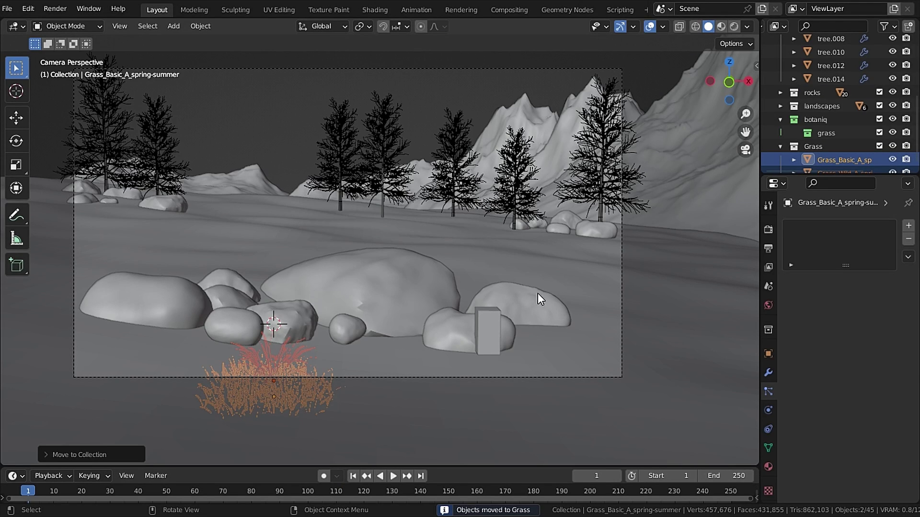
# Render the ground plane's hair particles as instances of the Grass collection and enable the Advanced hair options
pyautogui.click(454, 240)
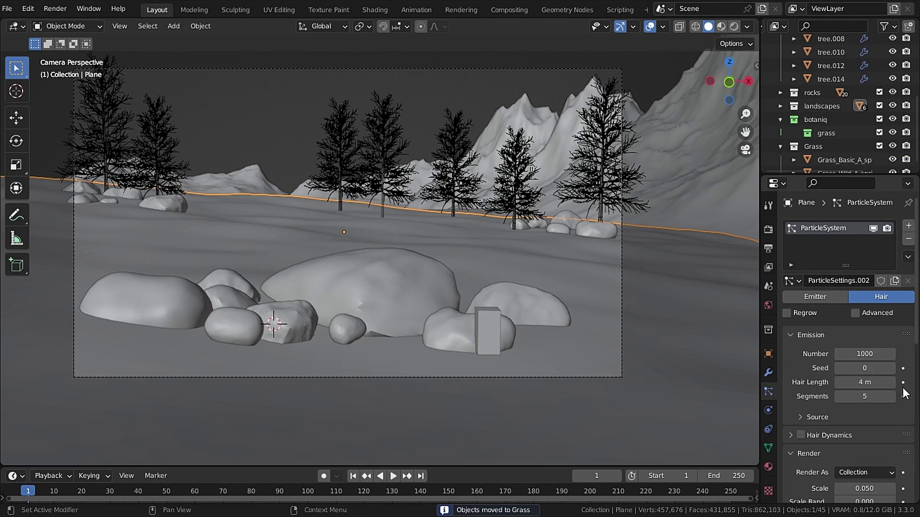
pyautogui.scroll(-10, 892, 418)
pyautogui.click(872, 352)
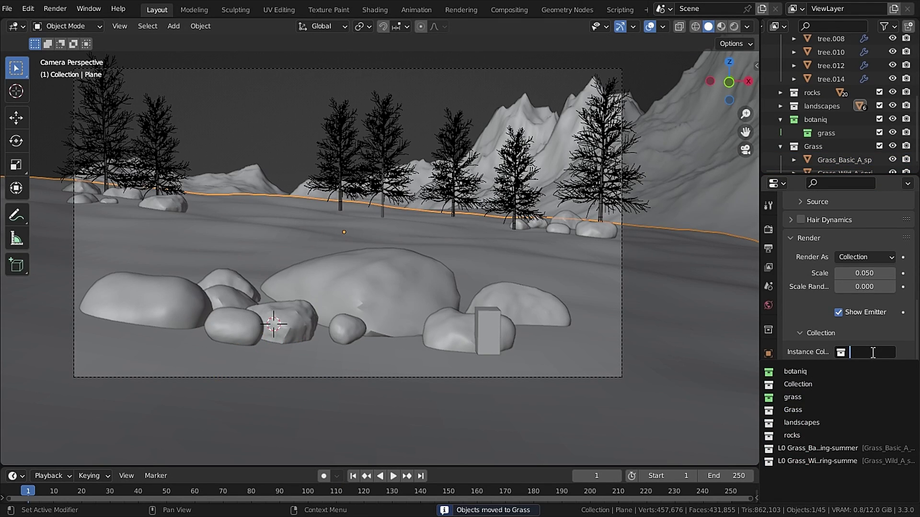
pyautogui.click(817, 405)
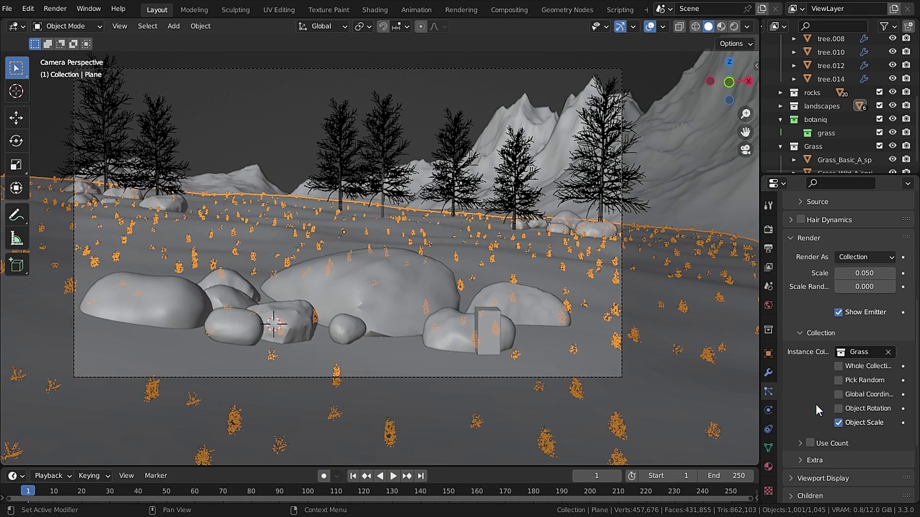
pyautogui.moveTo(413, 242); pyautogui.dragTo(387, 274, button='middle')
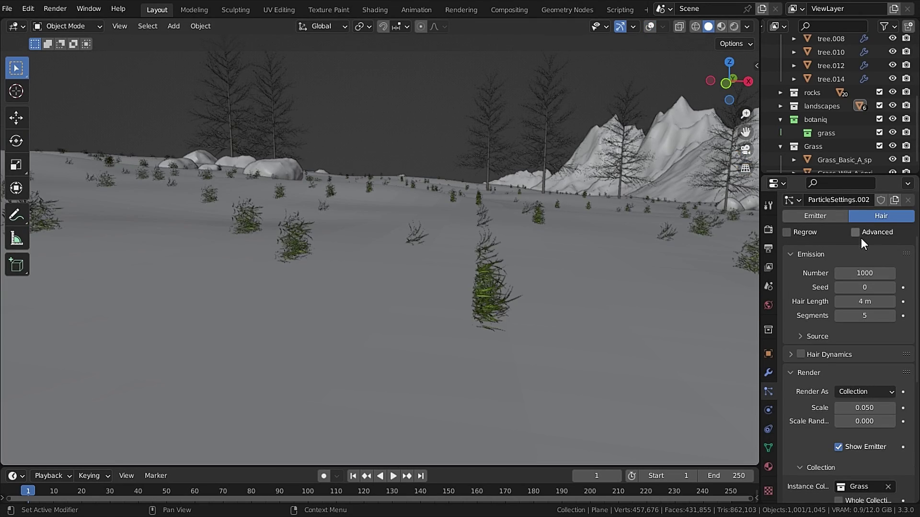
pyautogui.click(861, 238)
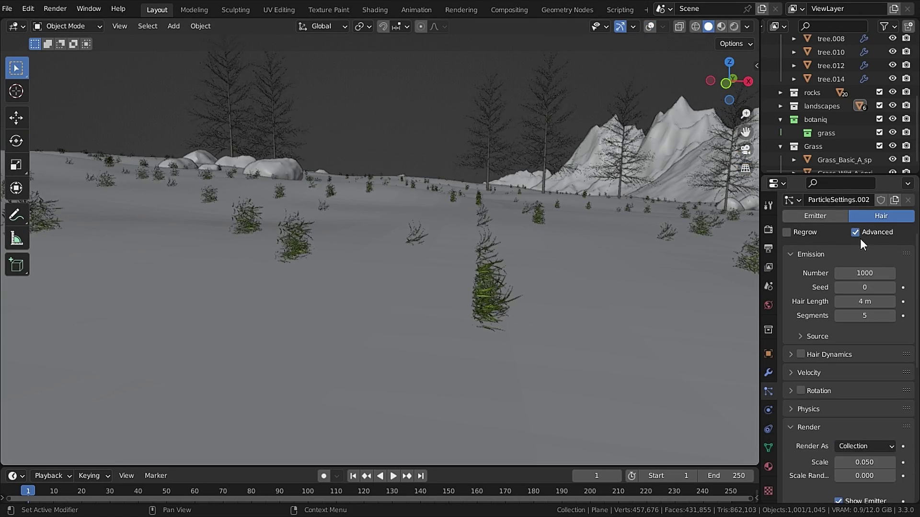
# Enable Rotation on the ground's hair particle system and set its orientation axis to Object Y
pyautogui.scroll(-4, 814, 353)
pyautogui.click(801, 310)
pyautogui.click(790, 310)
pyautogui.click(864, 329)
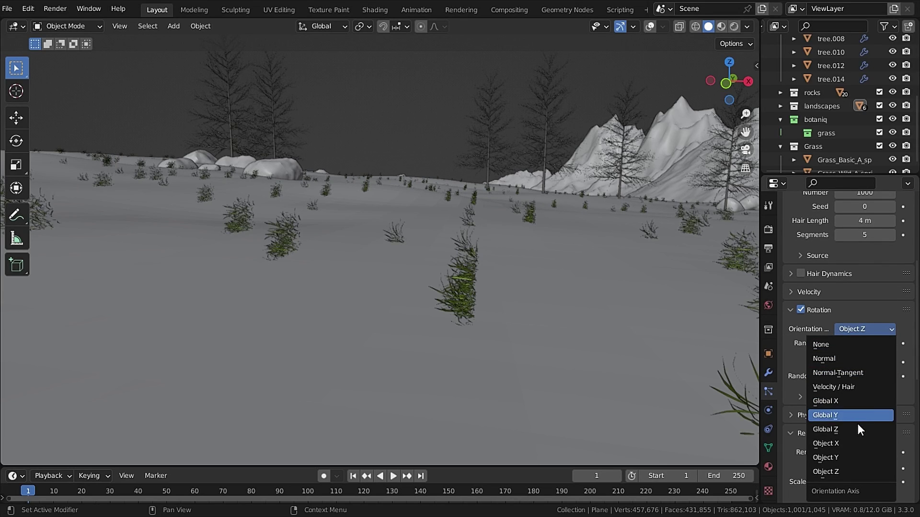
pyautogui.click(844, 456)
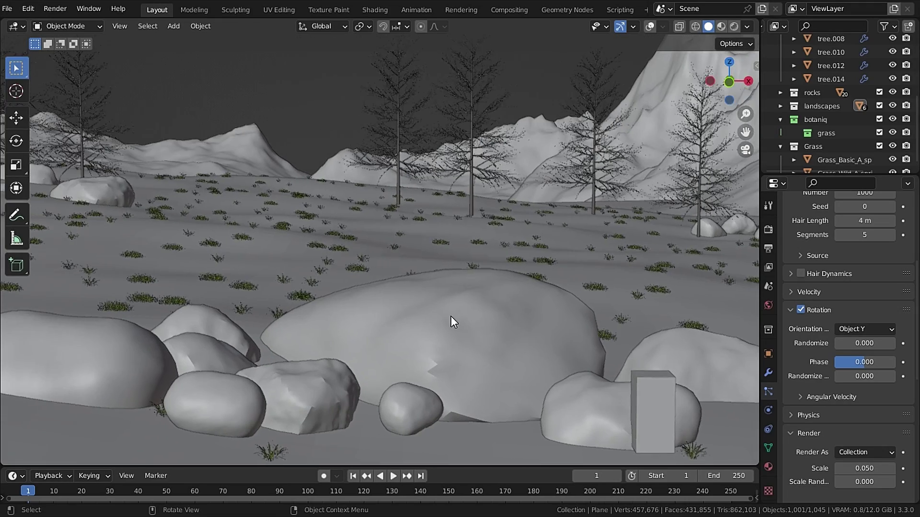
# Assign the vertex group Group to the Density, Length and Clump of the grass particle system
pyautogui.scroll(-6, 906, 375)
pyautogui.scroll(-6, 907, 375)
pyautogui.click(792, 458)
pyautogui.scroll(-5, 815, 407)
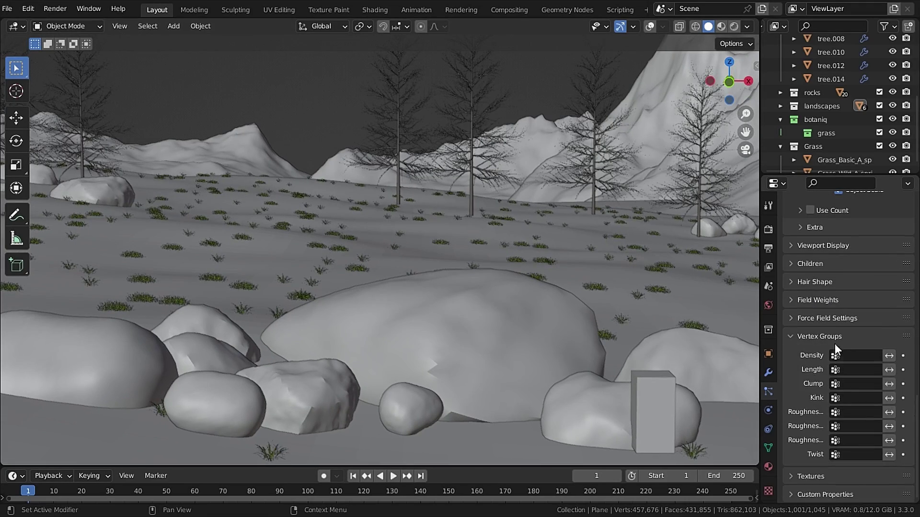
pyautogui.click(838, 355)
pyautogui.click(832, 375)
pyautogui.click(839, 370)
pyautogui.click(827, 234)
pyautogui.click(863, 383)
pyautogui.click(832, 247)
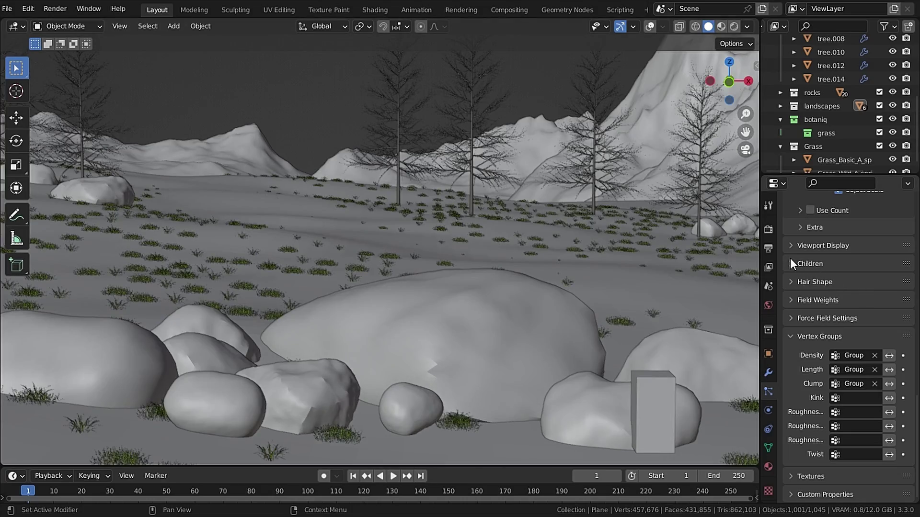
# Set the grass particles' children to Interpolated with a render amount of 10
pyautogui.click(790, 263)
pyautogui.click(891, 282)
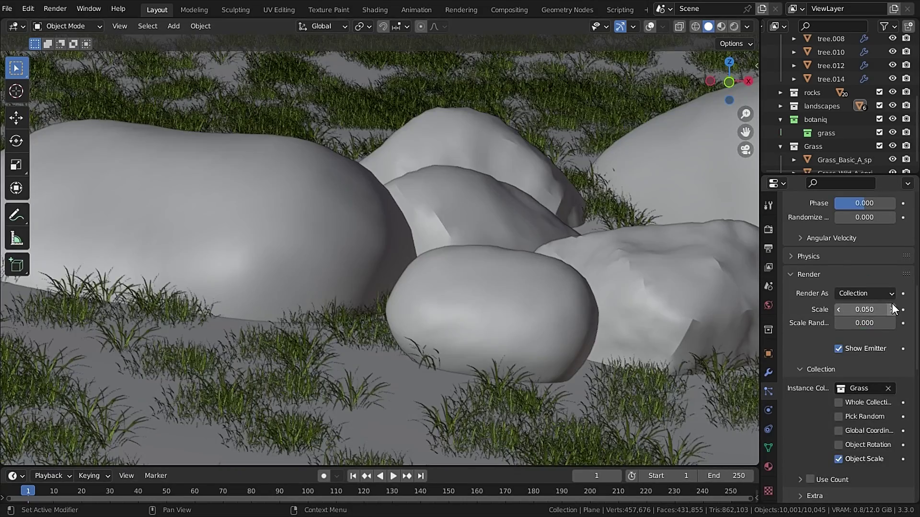
pyautogui.click(891, 307)
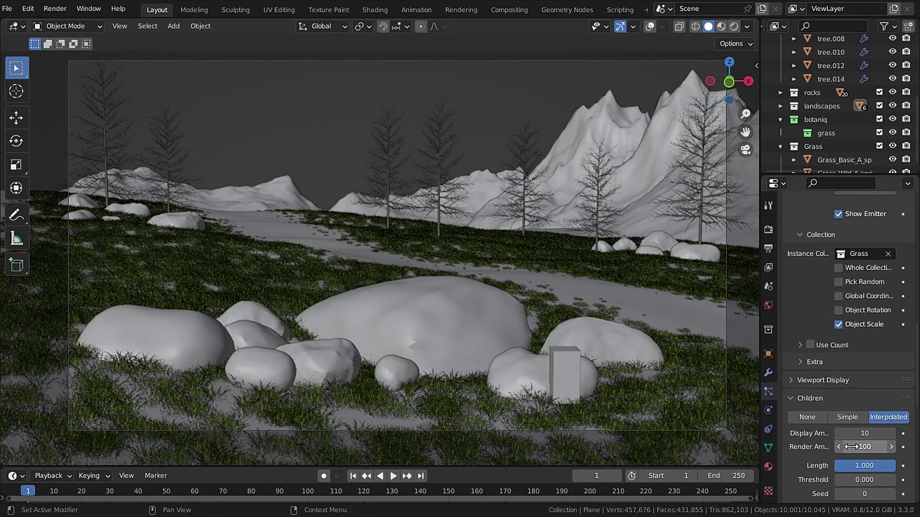
pyautogui.doubleClick(864, 446)
pyautogui.write('10')
pyautogui.press('Return')
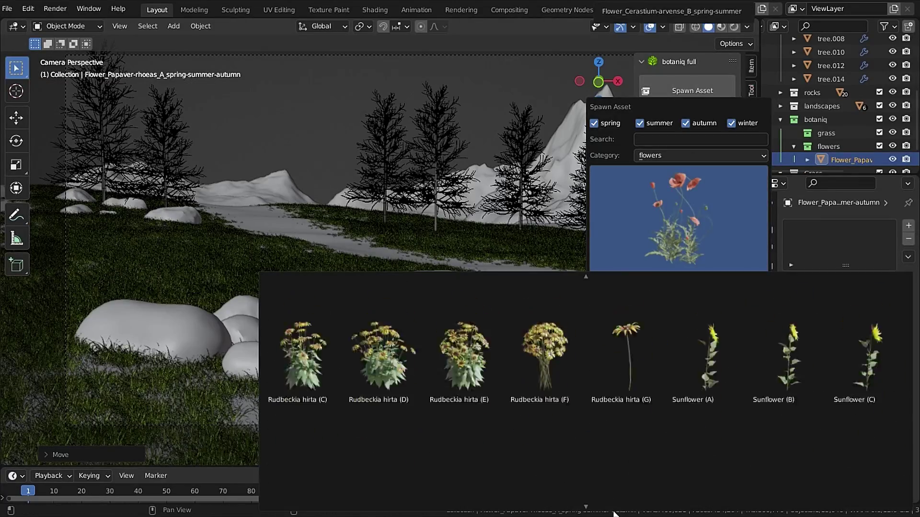
# Move the botaniq flower objects into a Flowers collection and instance it with a hair particle system on the ground plane
pyautogui.scroll(10, 583, 335)
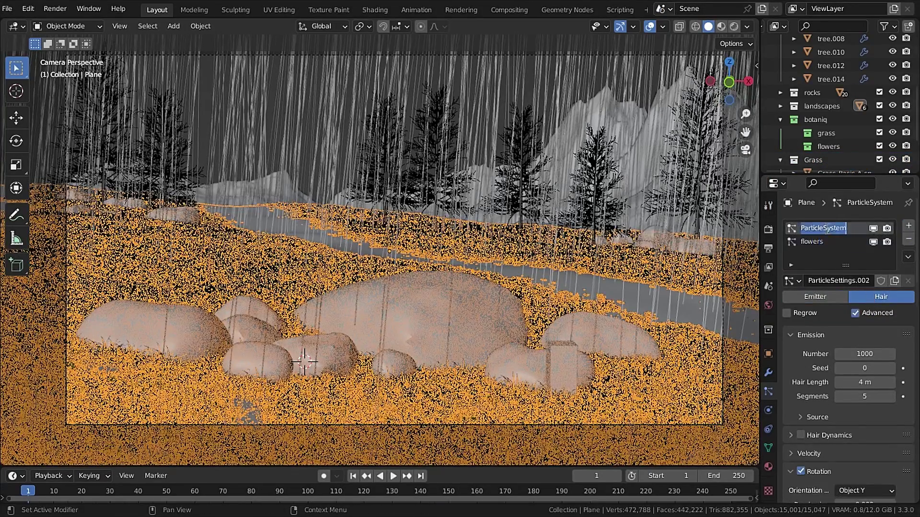
pyautogui.click(865, 433)
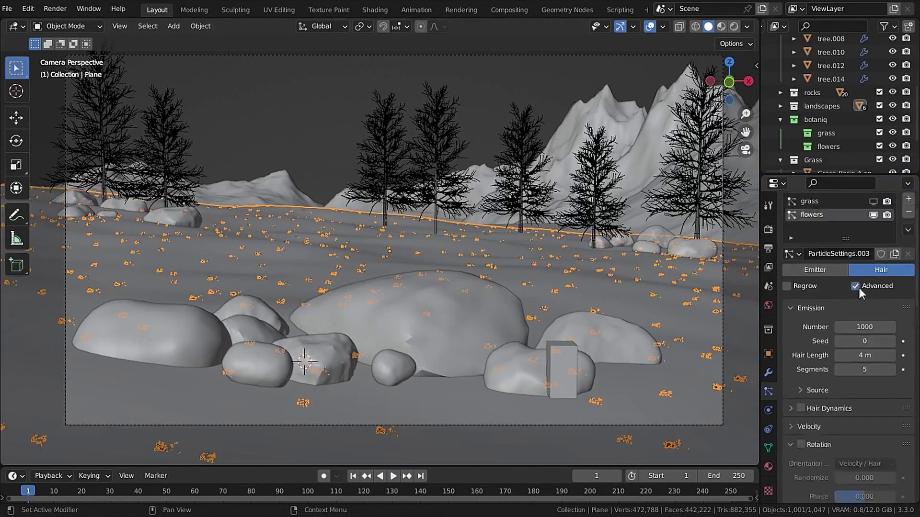
pyautogui.scroll(-10, 858, 288)
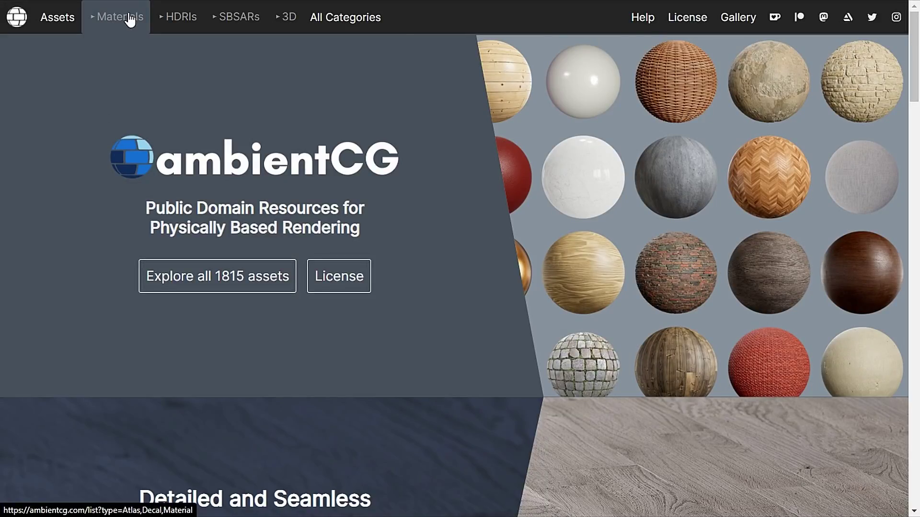
# Switch to the ambientCG website, search its materials for "ground" and open the Ground 026 downloads
pyautogui.click(131, 15)
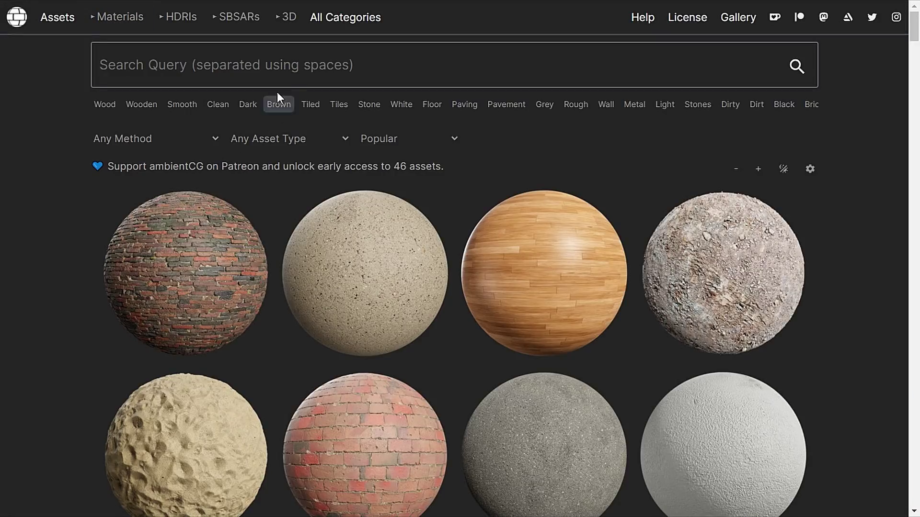
pyautogui.click(279, 85)
pyautogui.write('grou')
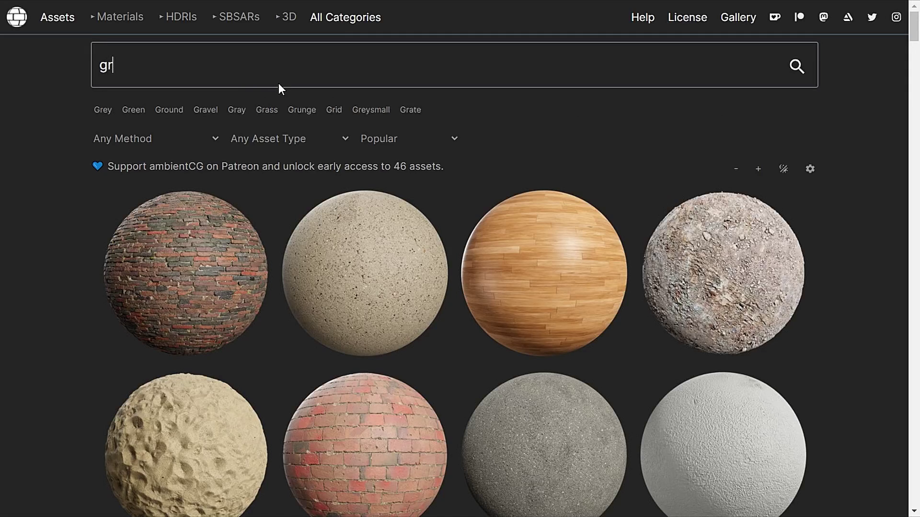
pyautogui.write('nd')
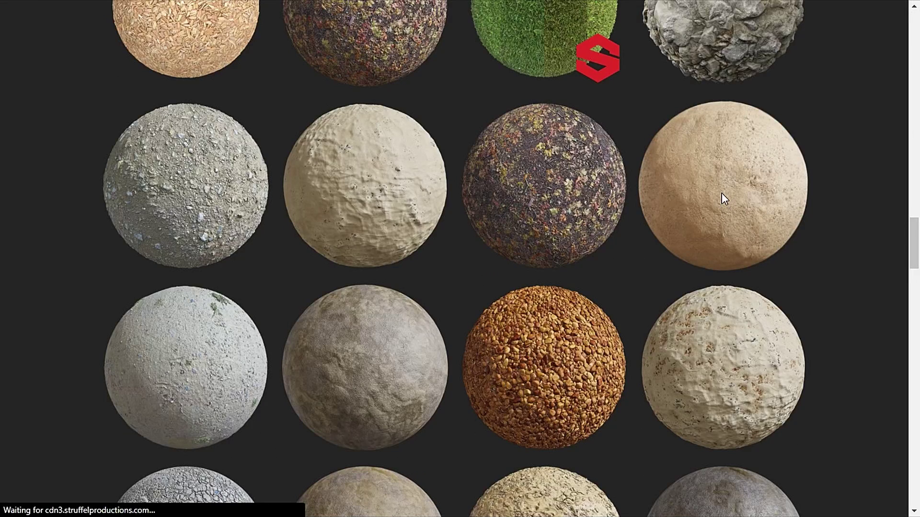
pyautogui.click(721, 192)
pyautogui.scroll(-6, 627, 235)
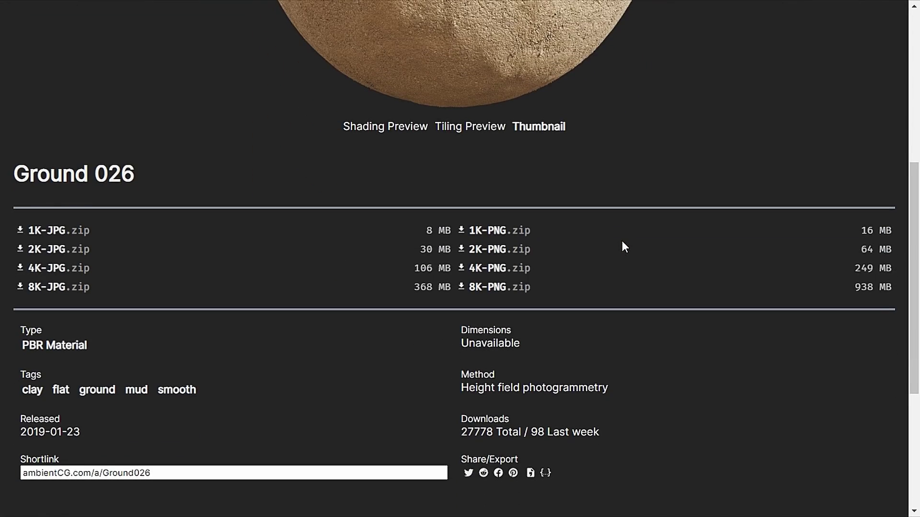
pyautogui.moveTo(97, 246)
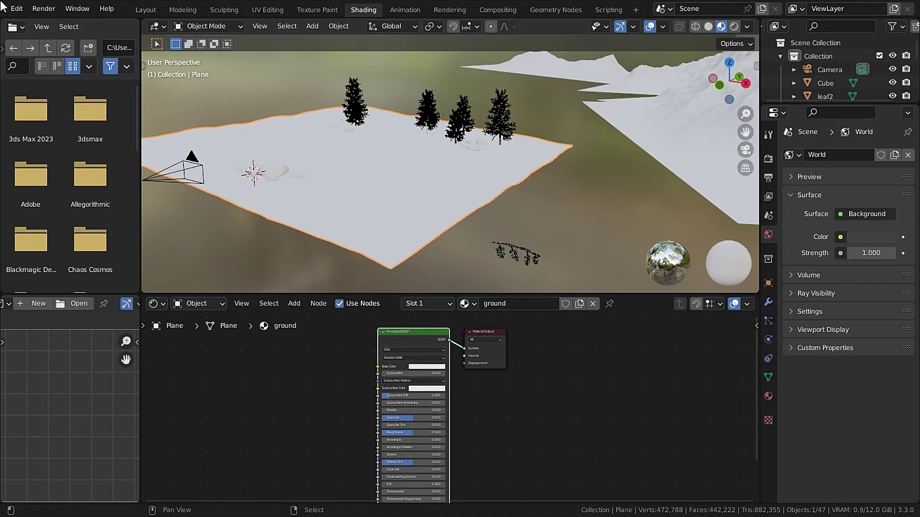
# Switch back to Blender and check the Node Wrangler add-on in the preferences by searching for "node"
pyautogui.click(17, 9)
pyautogui.click(67, 203)
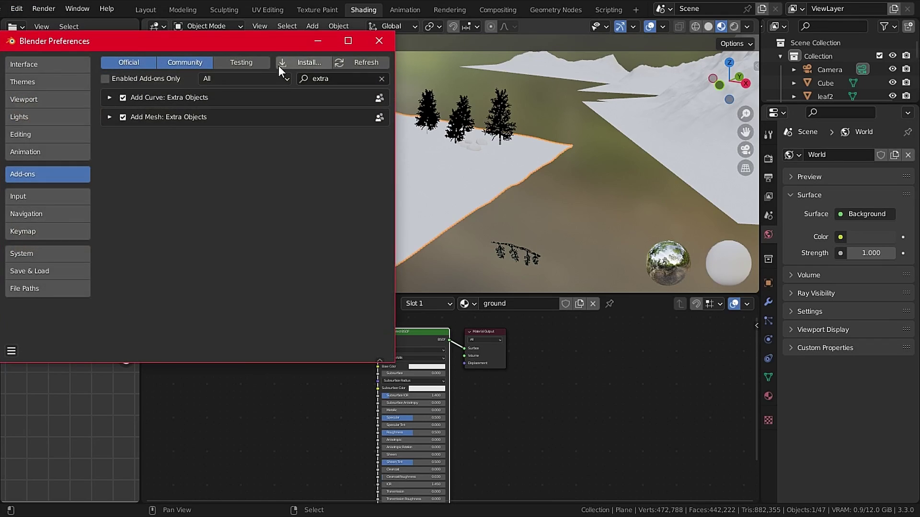
pyautogui.click(382, 77)
pyautogui.click(344, 79)
pyautogui.write('node')
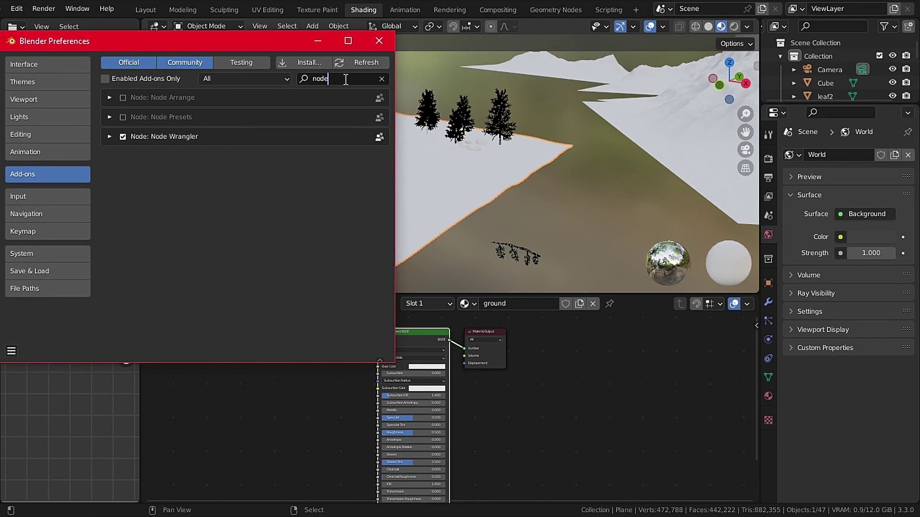
pyautogui.click(383, 43)
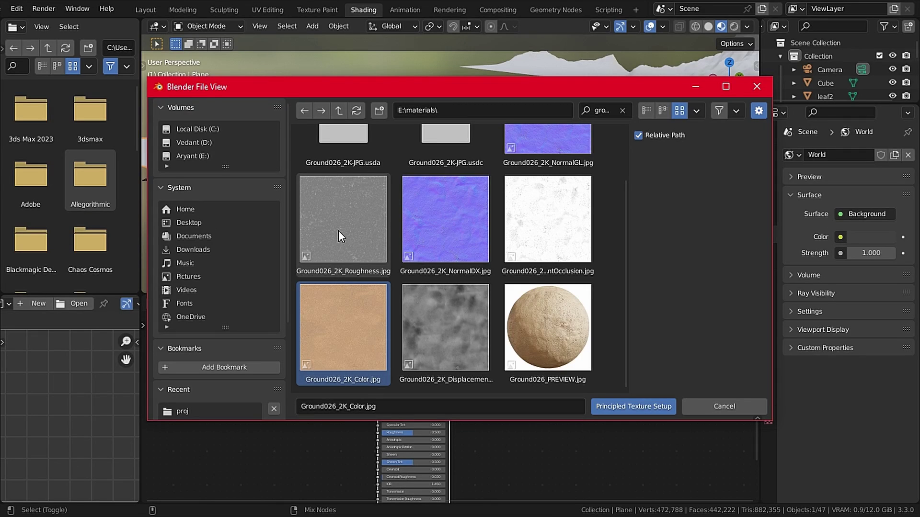
# Load the Ground026_2K Color, Roughness and NormalGL images into the ground material with Principled Texture Setup
pyautogui.keyDown('shift'); pyautogui.click(338, 231); pyautogui.keyUp('shift')
pyautogui.keyDown('shift'); pyautogui.click(545, 152); pyautogui.keyUp('shift')
pyautogui.scroll(2, 545, 152)
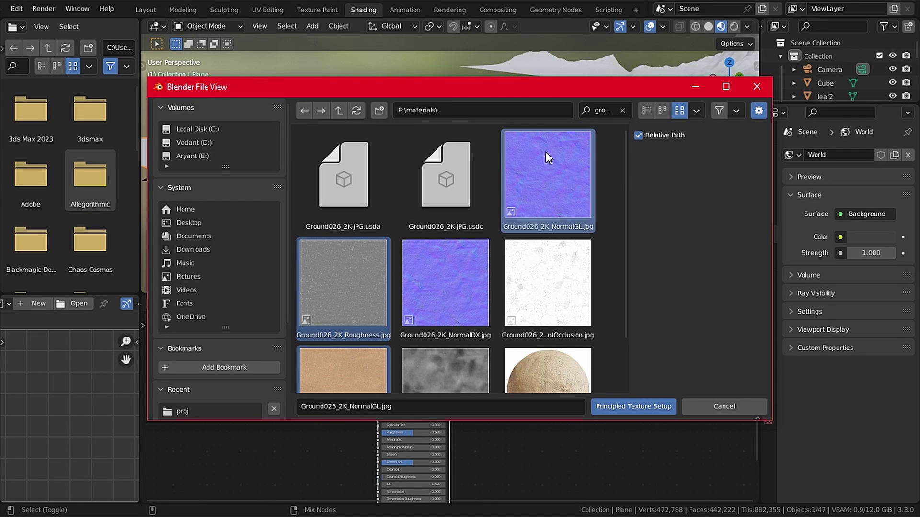
pyautogui.scroll(-2, 570, 254)
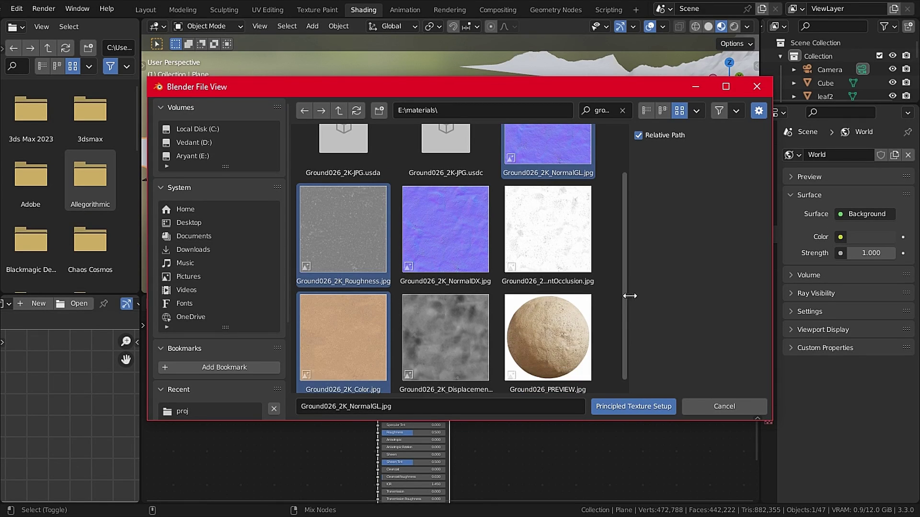
pyautogui.click(628, 406)
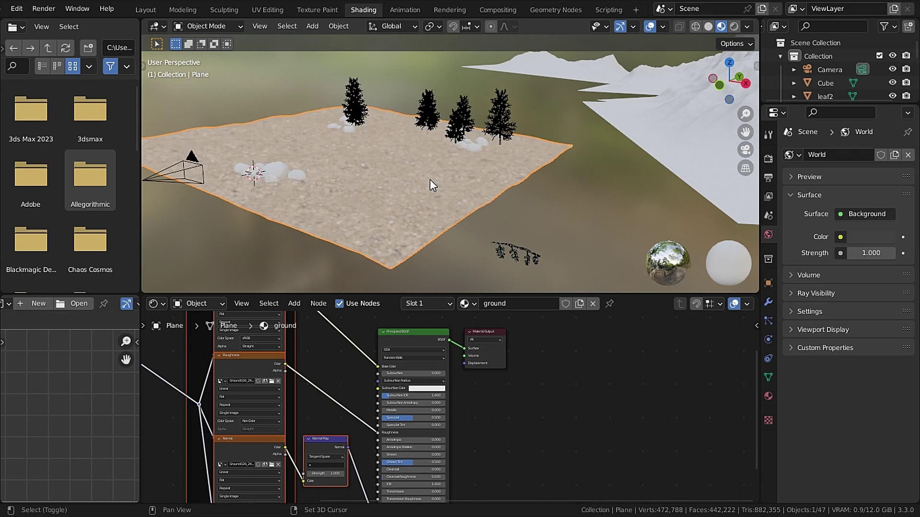
# Set the scale of the ground texture's Mapping node to 5
pyautogui.moveTo(430, 179); pyautogui.dragTo(564, 194, button='middle')
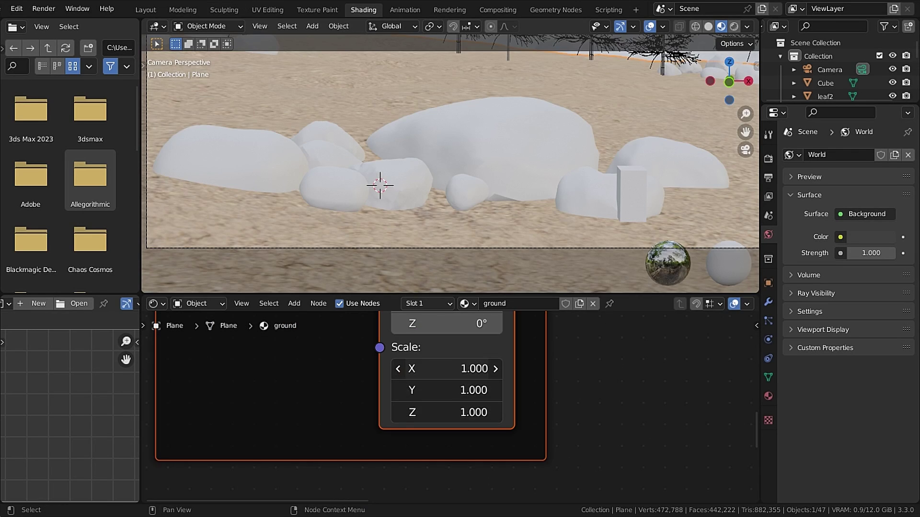
pyautogui.click(421, 369)
pyautogui.write('5')
pyautogui.press('Return')
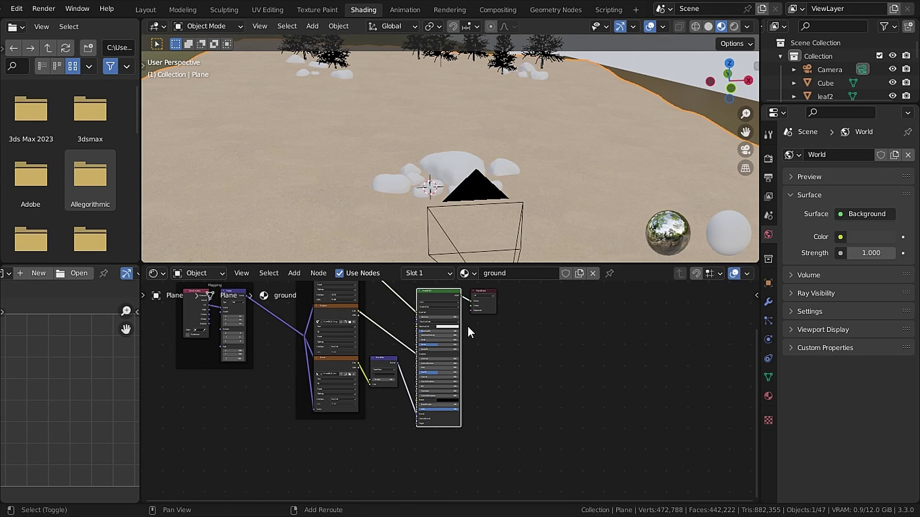
# Place a second Principled BSDF below the first and texture it with the mossy Ground 037 material from ambientCG
pyautogui.press('g')
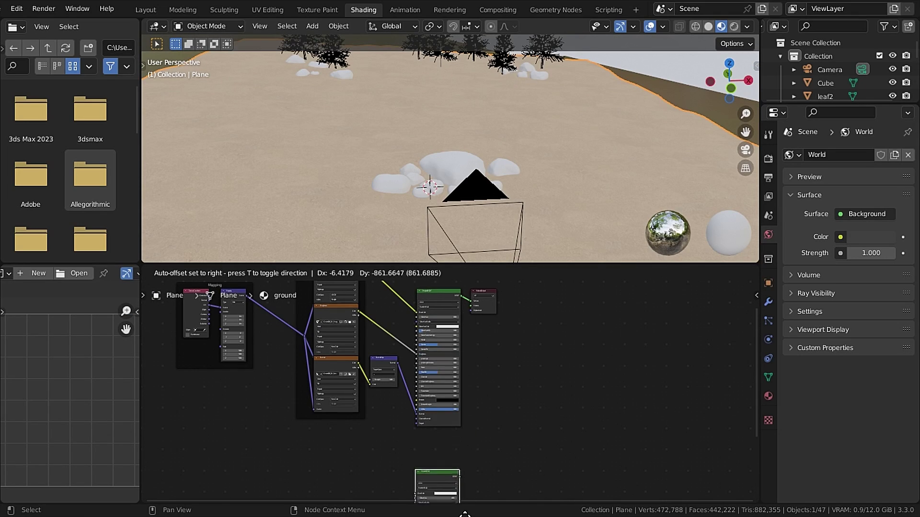
pyautogui.click(470, 444)
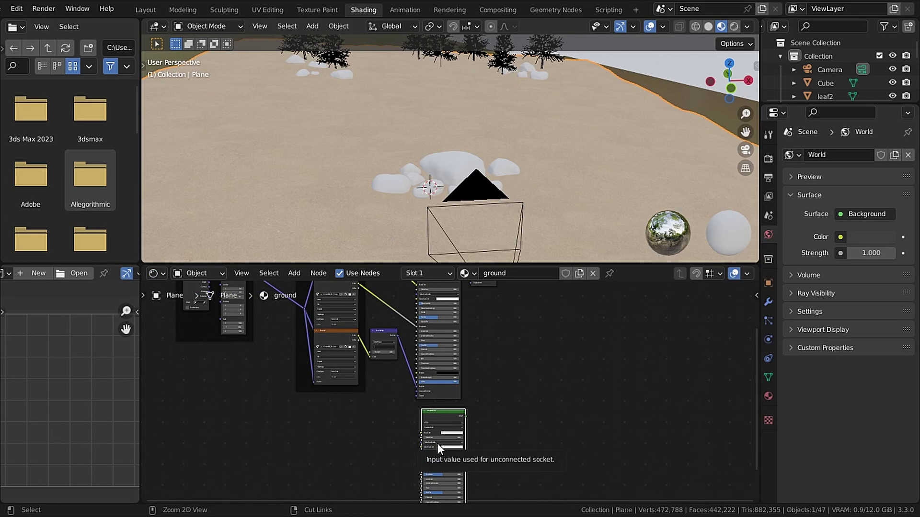
pyautogui.hotkey('ctrl', 'shift', 't')
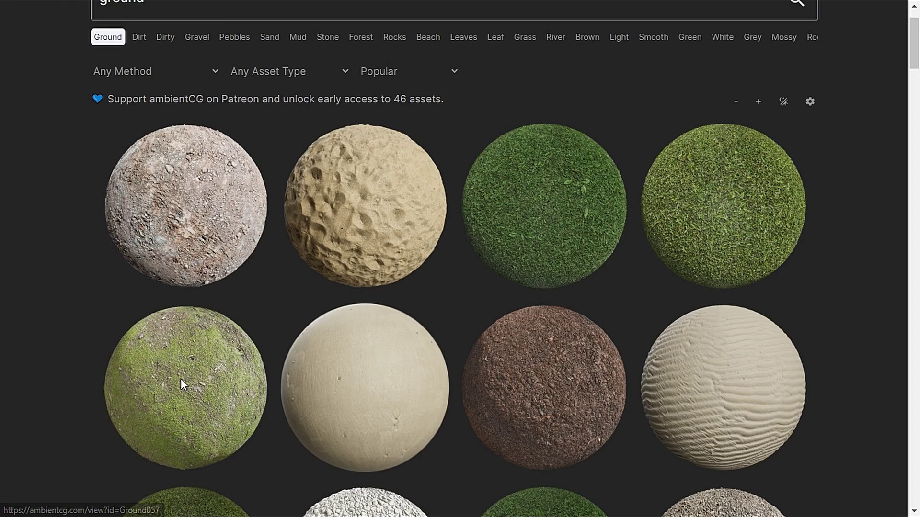
pyautogui.click(180, 379)
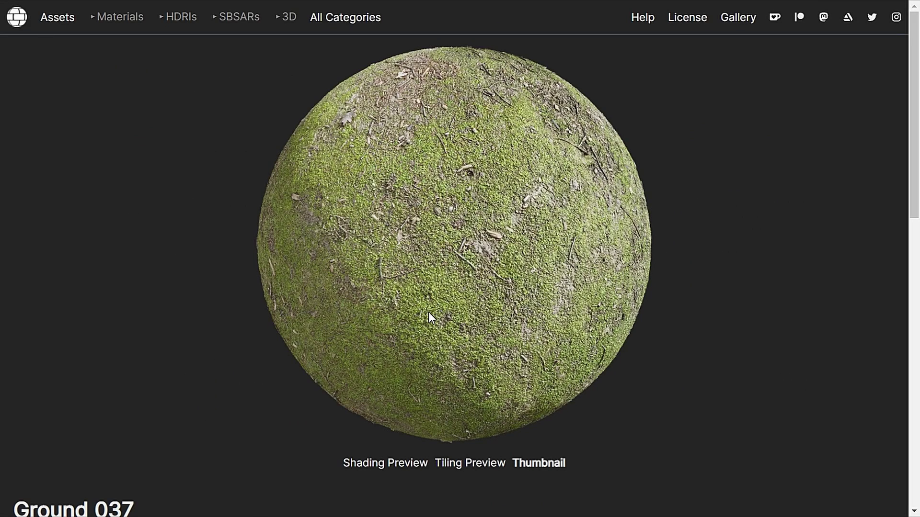
pyautogui.hotkey('alt', 'Tab')
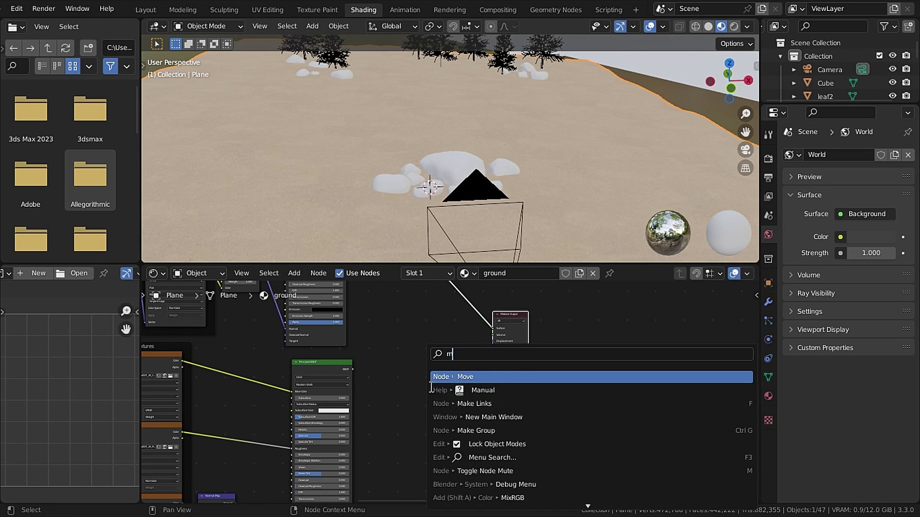
# Insert a Mix Shader before the Material Output and connect the second Principled BSDF to its lower shader input
pyautogui.write('mix')
pyautogui.click(431, 390)
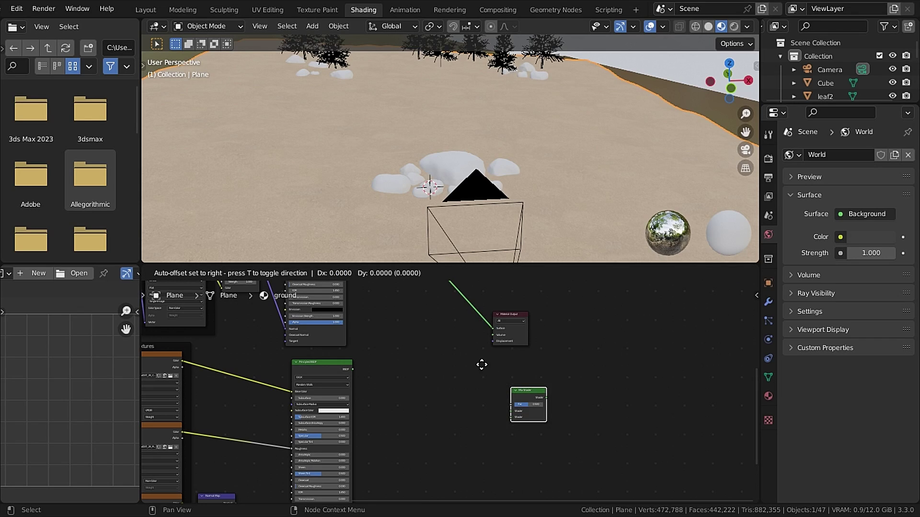
pyautogui.click(458, 310)
pyautogui.scroll(2, 436, 445)
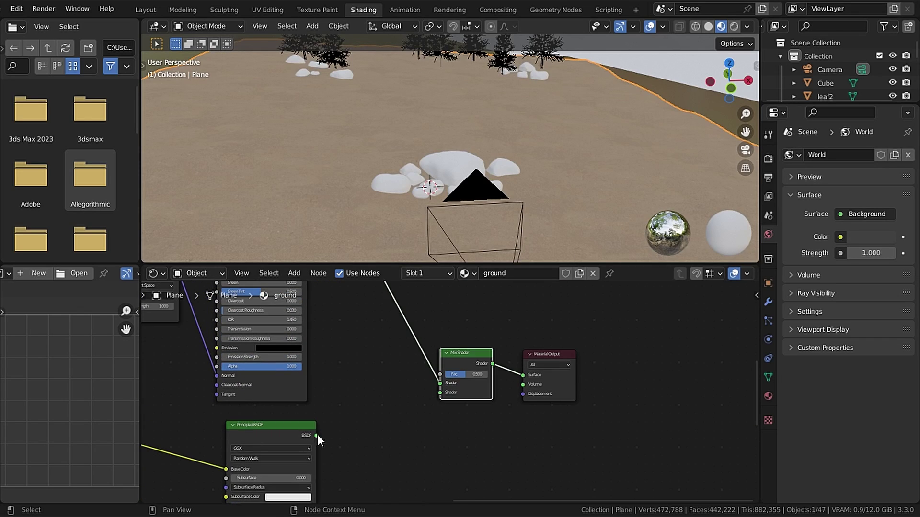
pyautogui.moveTo(316, 435); pyautogui.dragTo(440, 393)
# Try the Mix Shader at a factor of 1.000, then return the factor to 0.5
pyautogui.scroll(2, 277, 455)
pyautogui.moveTo(277, 454); pyautogui.dragTo(659, 473, button='middle')
pyautogui.moveTo(376, 360); pyautogui.dragTo(407, 361)
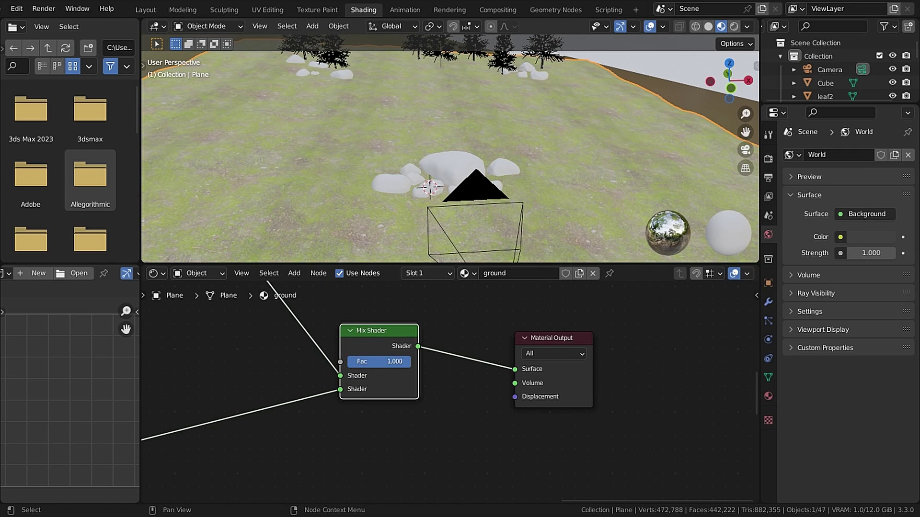
pyautogui.click(412, 362)
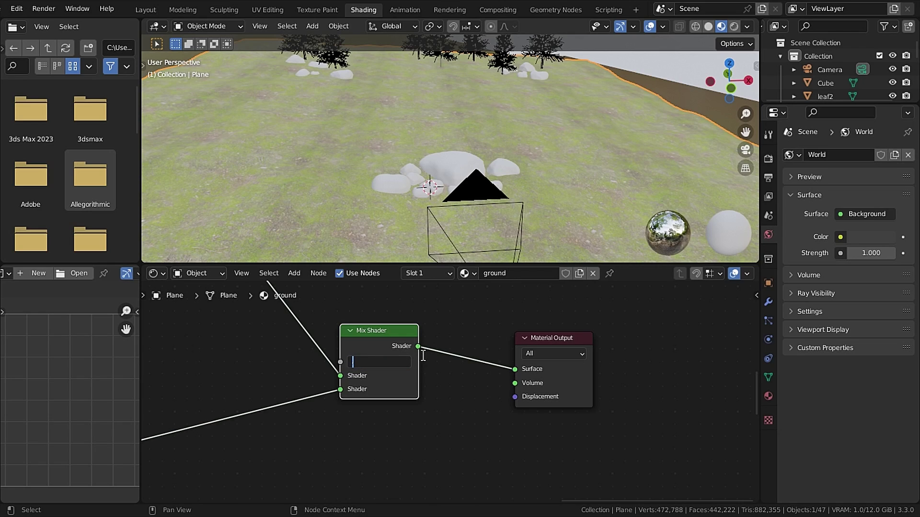
pyautogui.write('.5')
pyautogui.press('Return')
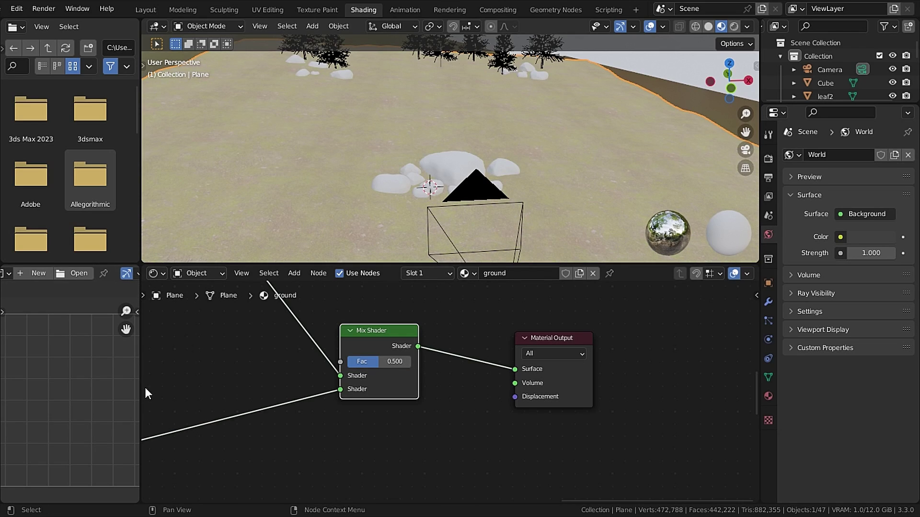
# Widen the image editor and create a new blank image named ground mask, sized 2048 by 2048 px
pyautogui.moveTo(138, 390); pyautogui.dragTo(250, 384)
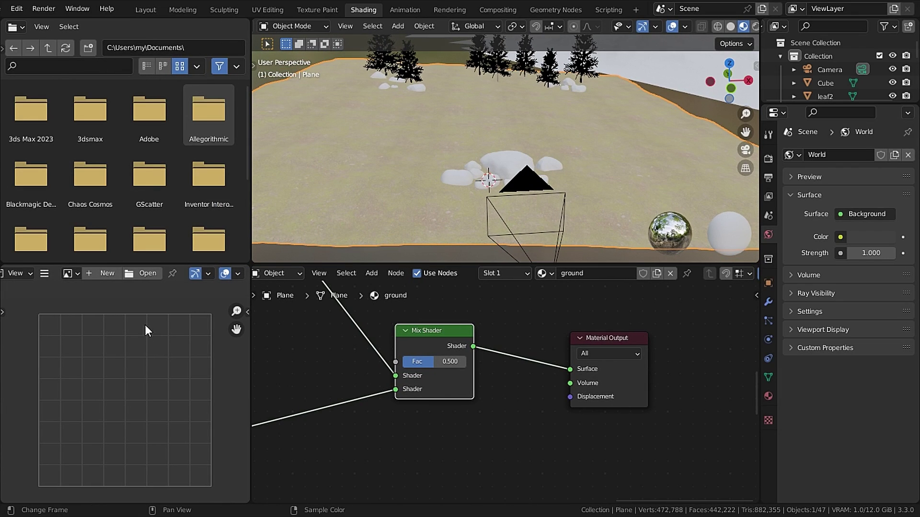
pyautogui.click(102, 269)
pyautogui.write('ground ma')
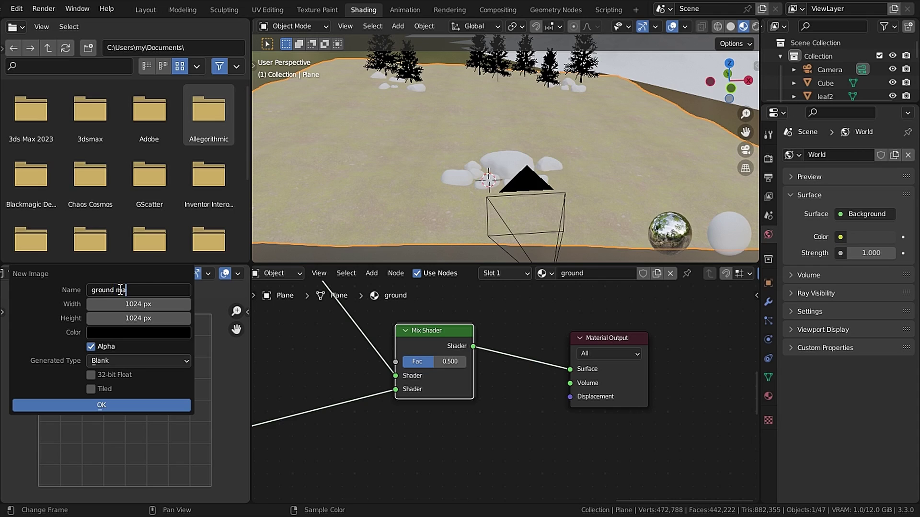
pyautogui.write('sk')
pyautogui.click(143, 305)
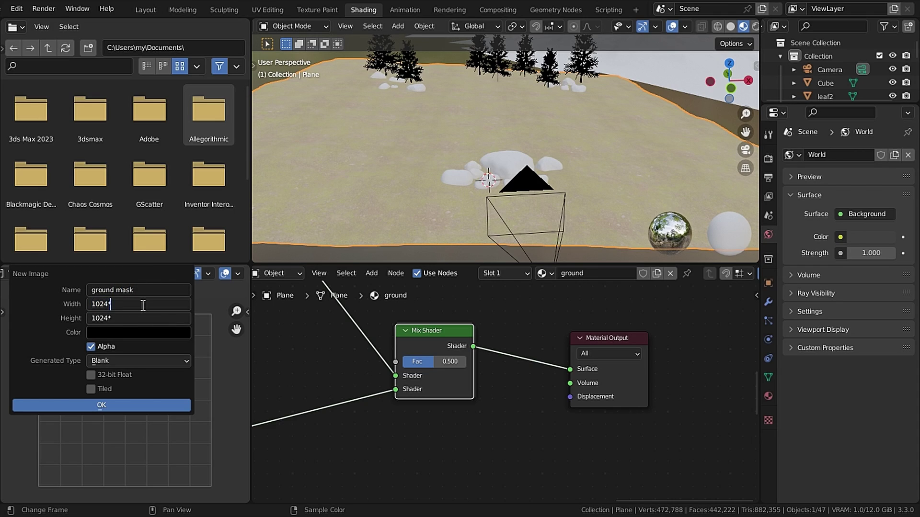
pyautogui.write('*2')
pyautogui.press('Return')
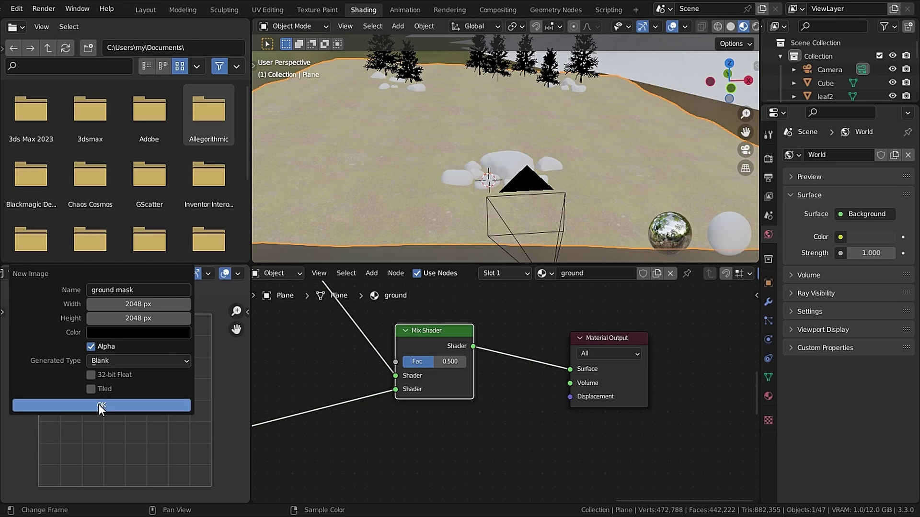
pyautogui.click(101, 405)
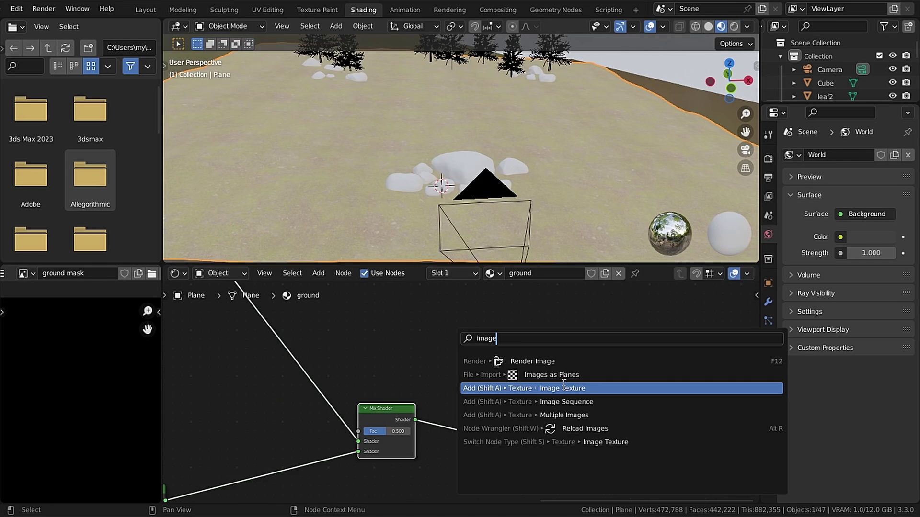
# Add an Image Texture node using the ground mask image and connect its Color output to the Mix Shader's Fac
pyautogui.click(563, 388)
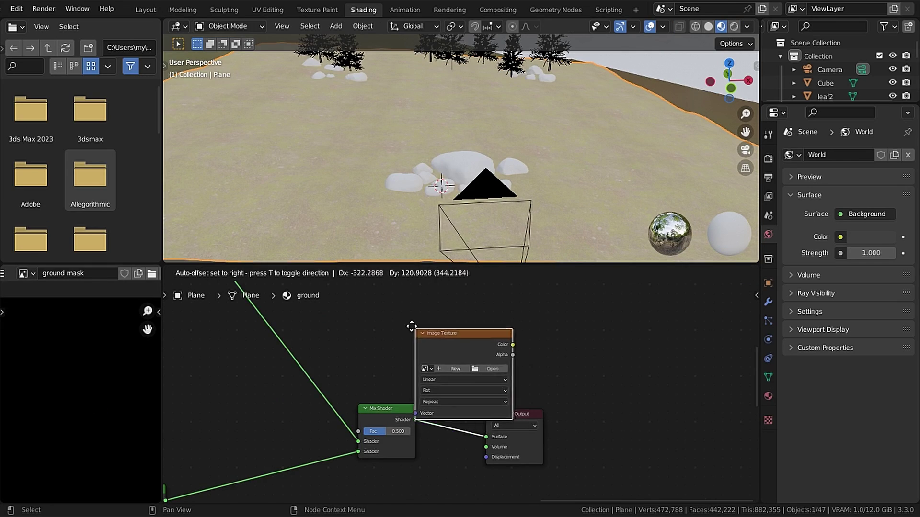
pyautogui.click(546, 357)
pyautogui.click(412, 337)
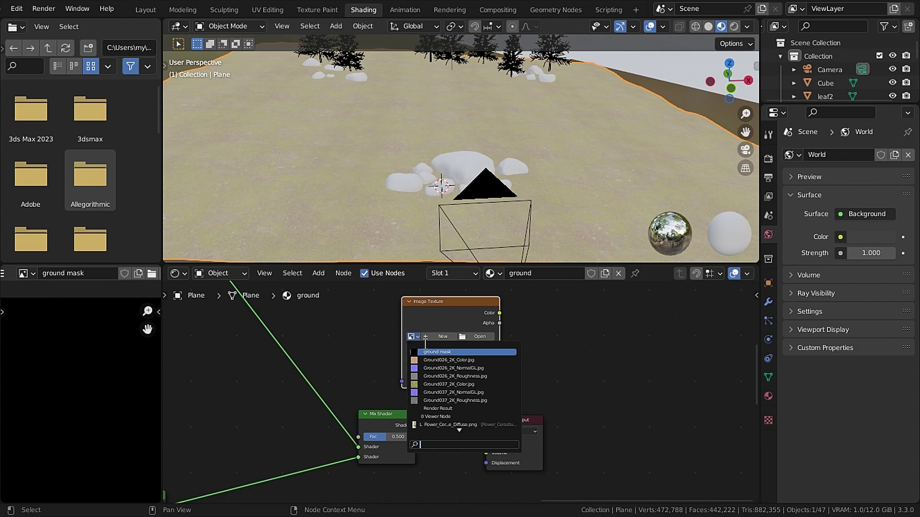
pyautogui.click(430, 352)
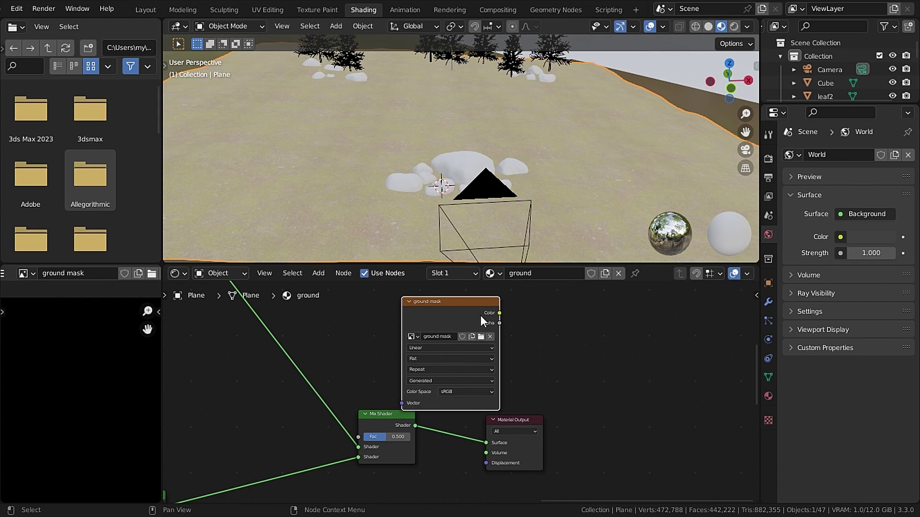
pyautogui.moveTo(478, 315); pyautogui.dragTo(456, 312)
pyautogui.scroll(2, 537, 335)
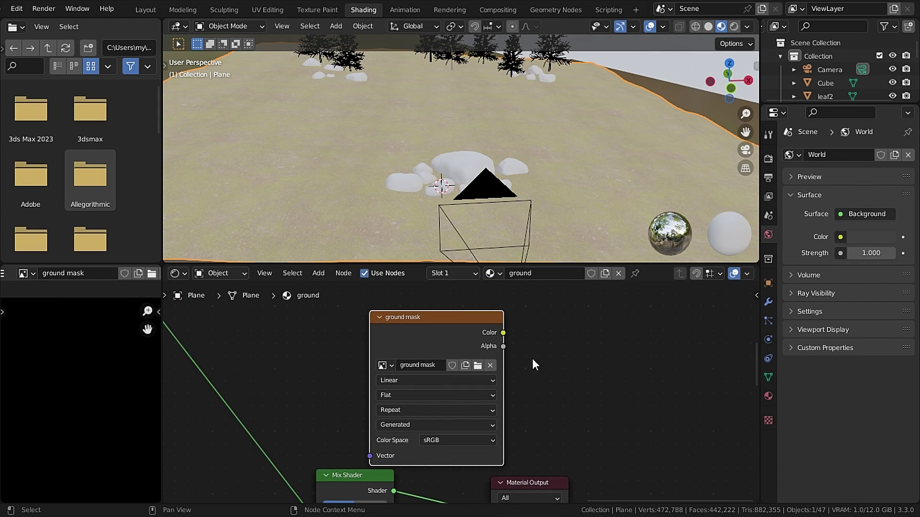
pyautogui.moveTo(497, 334); pyautogui.dragTo(322, 436)
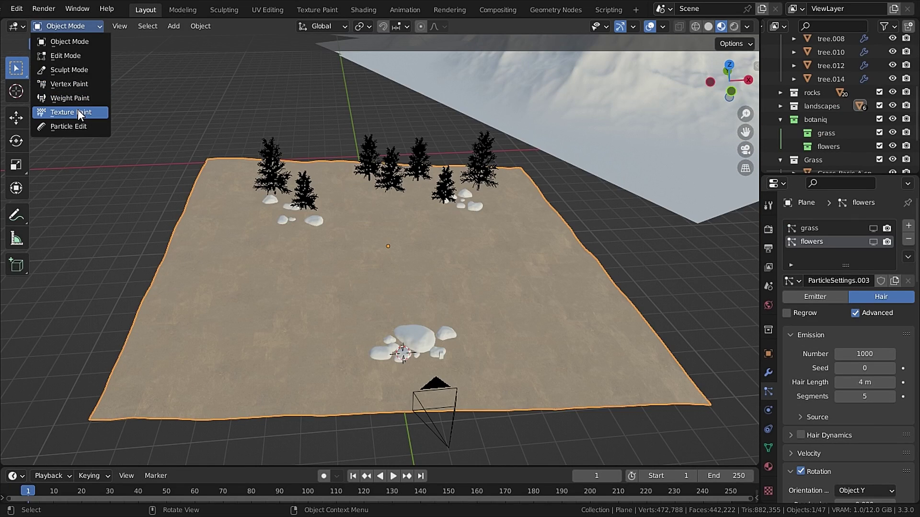
# In Texture Paint mode, paint a winding white path on the ground from the back edge to beside the front rocks
pyautogui.click(76, 112)
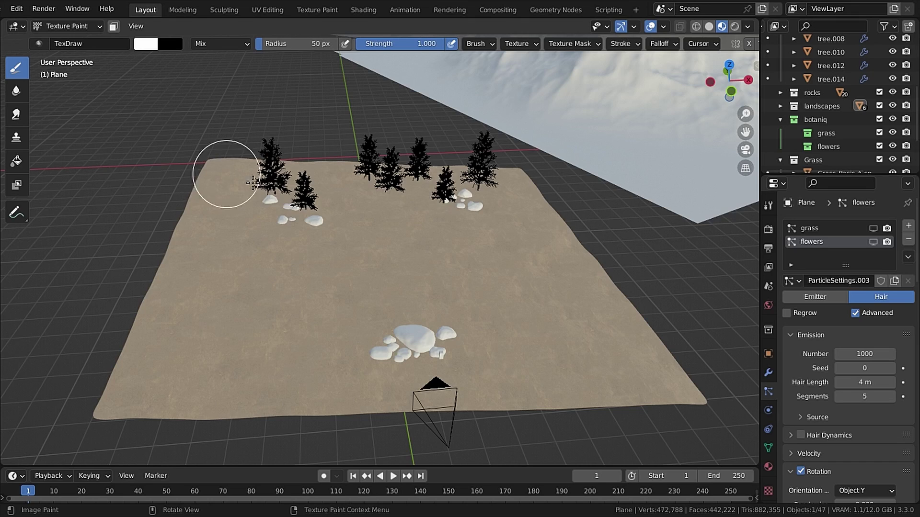
pyautogui.moveTo(353, 199); pyautogui.dragTo(215, 126, button='middle')
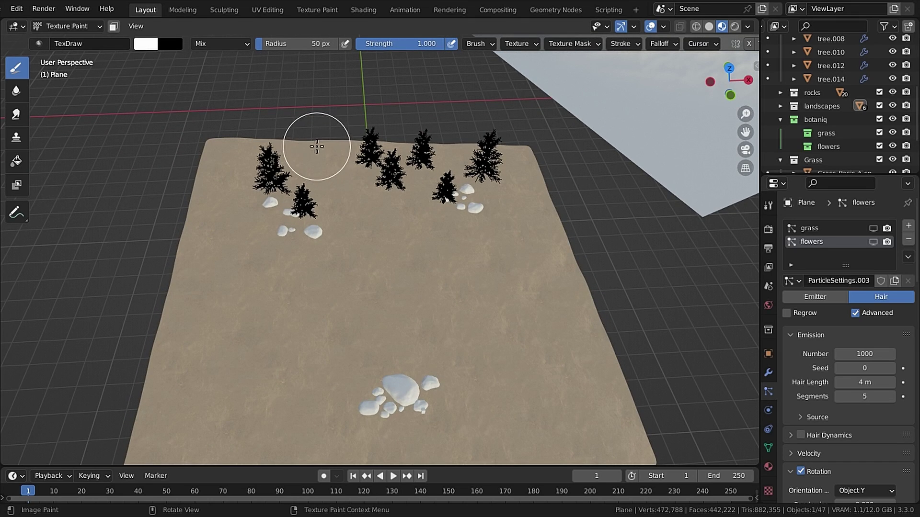
pyautogui.moveTo(312, 144); pyautogui.dragTo(480, 358)
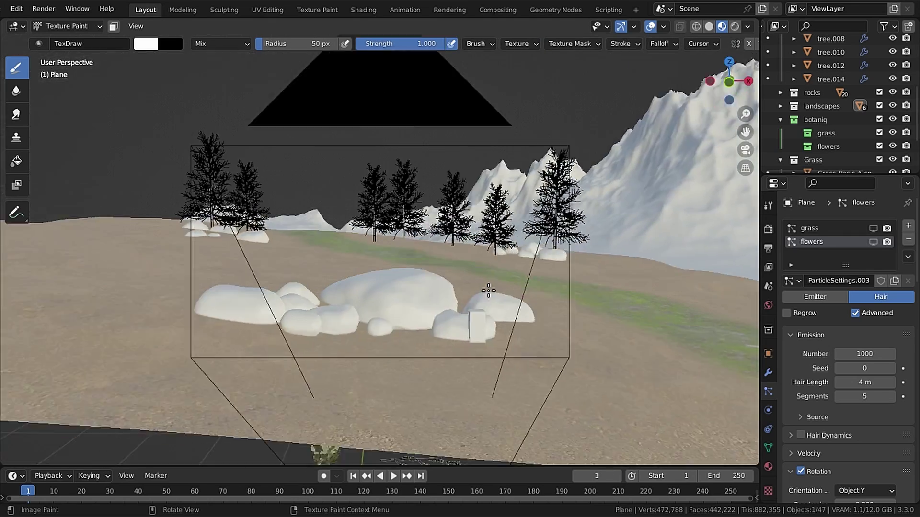
pyautogui.press('KP_0')
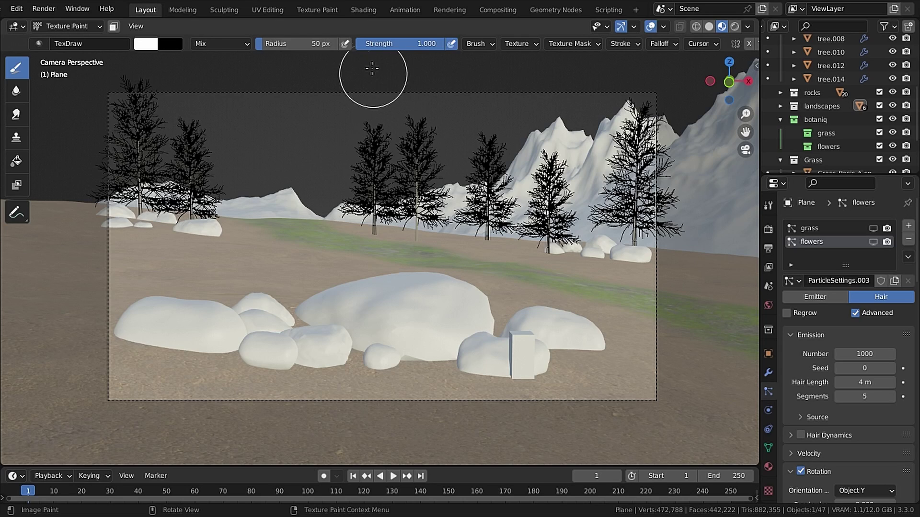
# Swap the two shader connections on the ground material's Mix Shader so soil covers the path and moss the rest
pyautogui.click(356, 12)
pyautogui.moveTo(405, 430); pyautogui.dragTo(476, 389, button='middle')
pyautogui.scroll(-5, 427, 370)
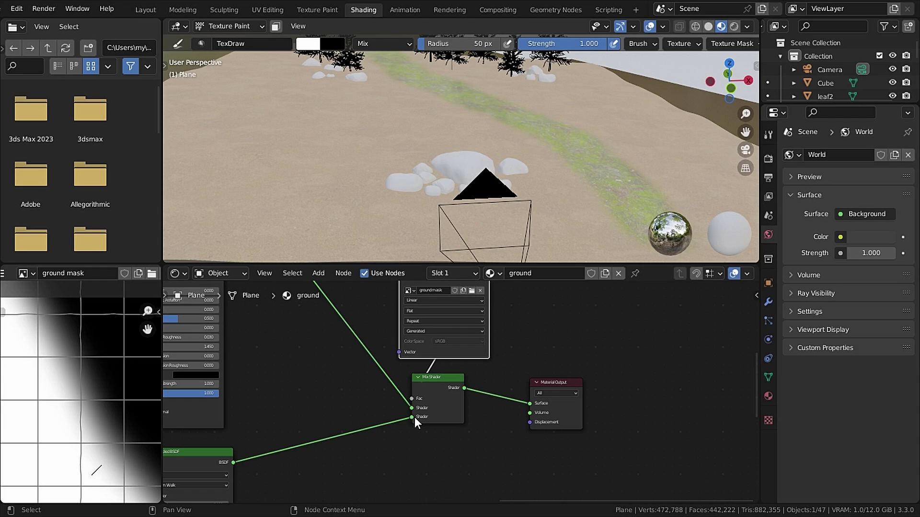
pyautogui.moveTo(412, 416)
pyautogui.mouseDown()
pyautogui.moveTo(395, 408)
pyautogui.moveTo(407, 406)
pyautogui.mouseUp()
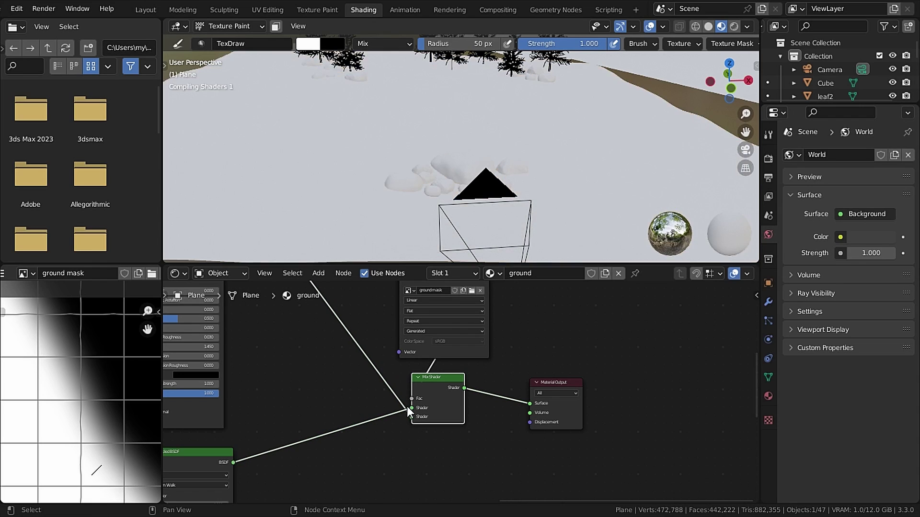
pyautogui.moveTo(406, 407); pyautogui.dragTo(412, 417)
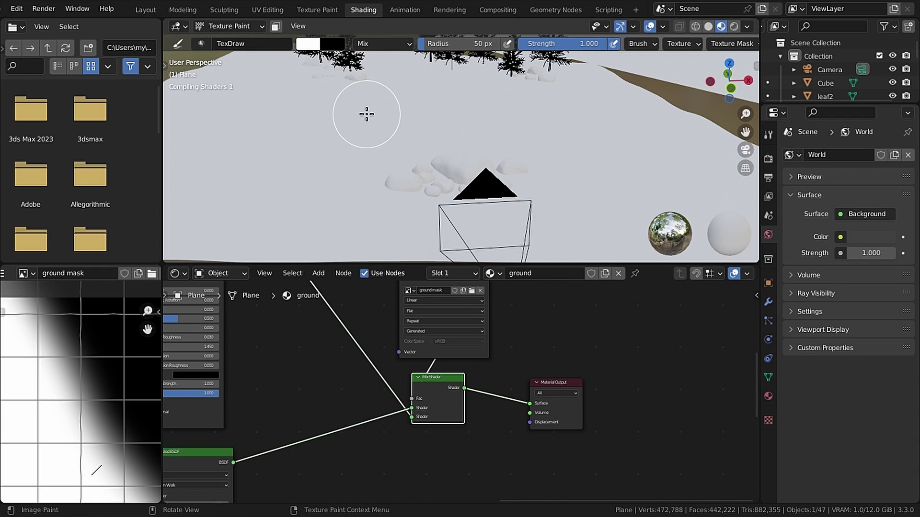
# Refine the winding path with strokes in both brush colours, and return to Object Mode and the camera view
pyautogui.click(146, 10)
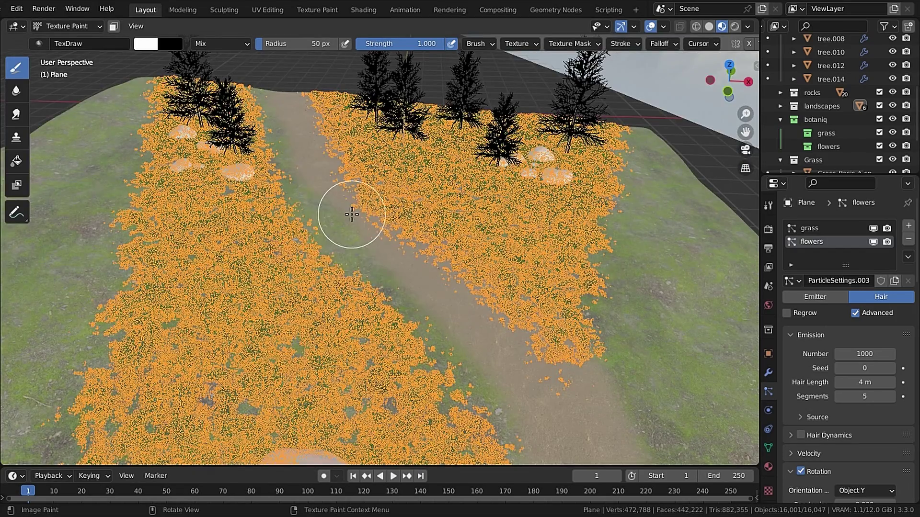
pyautogui.scroll(-2, 351, 215)
pyautogui.press('x')
pyautogui.moveTo(304, 119)
pyautogui.mouseDown()
pyautogui.moveTo(329, 195)
pyautogui.moveTo(559, 329)
pyautogui.moveTo(483, 431)
pyautogui.mouseUp()
pyautogui.press('x')
pyautogui.moveTo(302, 144)
pyautogui.mouseDown()
pyautogui.moveTo(325, 188)
pyautogui.moveTo(402, 273)
pyautogui.moveTo(529, 453)
pyautogui.mouseUp()
pyautogui.click(67, 26)
pyautogui.click(58, 37)
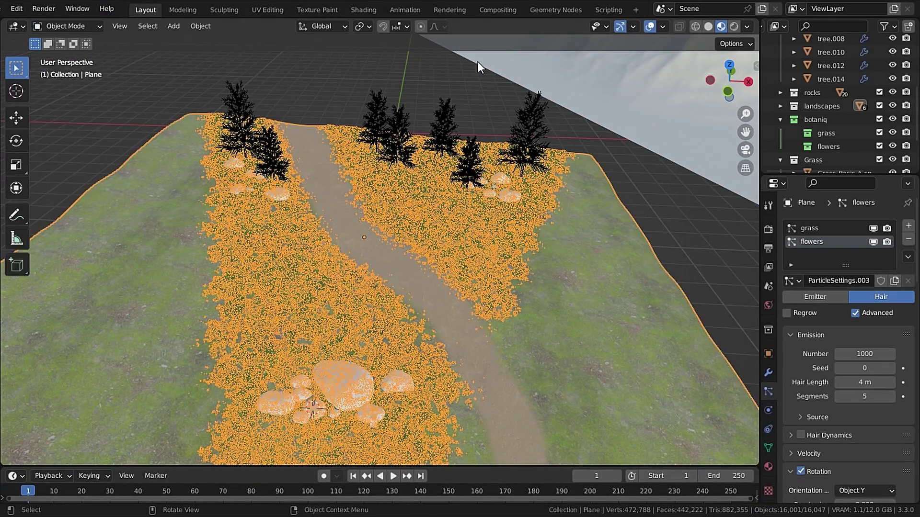
pyautogui.press('KP_0')
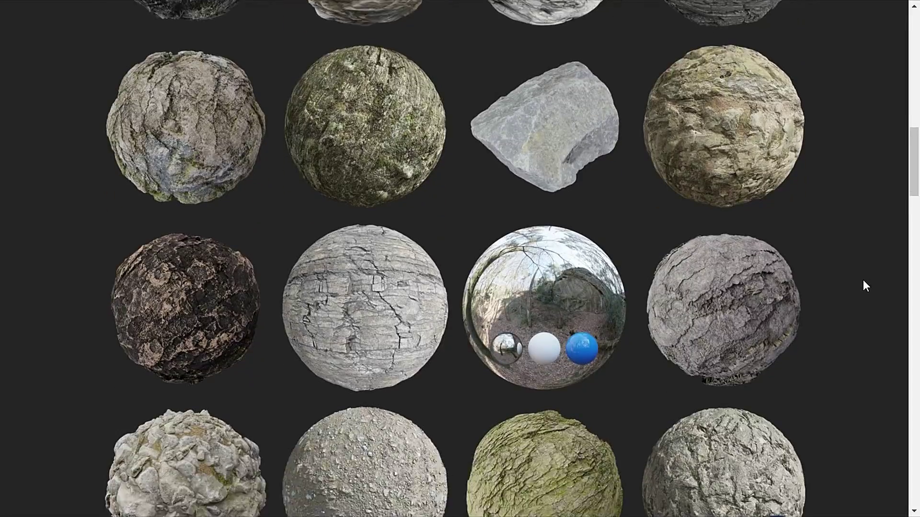
pyautogui.scroll(-1, 705, 240)
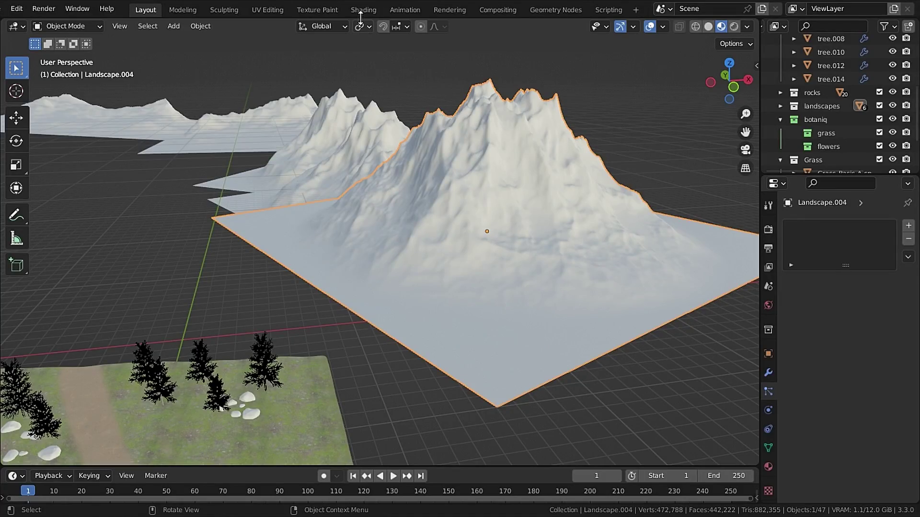
# Unwrap the large Landscape.004 mountain with Smart UV Project and return to Object Mode
pyautogui.click(363, 9)
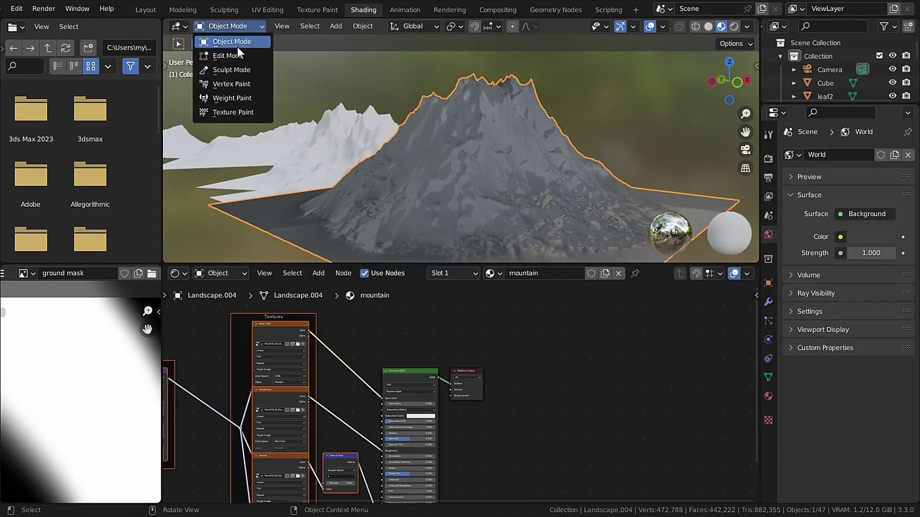
pyautogui.click(238, 53)
pyautogui.press('u')
pyautogui.click(518, 160)
pyautogui.click(518, 162)
pyautogui.click(229, 25)
pyautogui.click(230, 41)
# Hide the viewport overlays and examine the mountain's rock texture through the camera and from a wider view
pyautogui.press('KP_0')
pyautogui.hotkey('shift', 'alt', 'z')
pyautogui.moveTo(202, 421); pyautogui.dragTo(499, 345, button='middle')
pyautogui.scroll(4, 470, 338)
pyautogui.moveTo(470, 337); pyautogui.dragTo(503, 359)
pyautogui.scroll(-5, 277, 96)
pyautogui.click(277, 97)
pyautogui.press('KP_0')
pyautogui.scroll(-5, 465, 178)
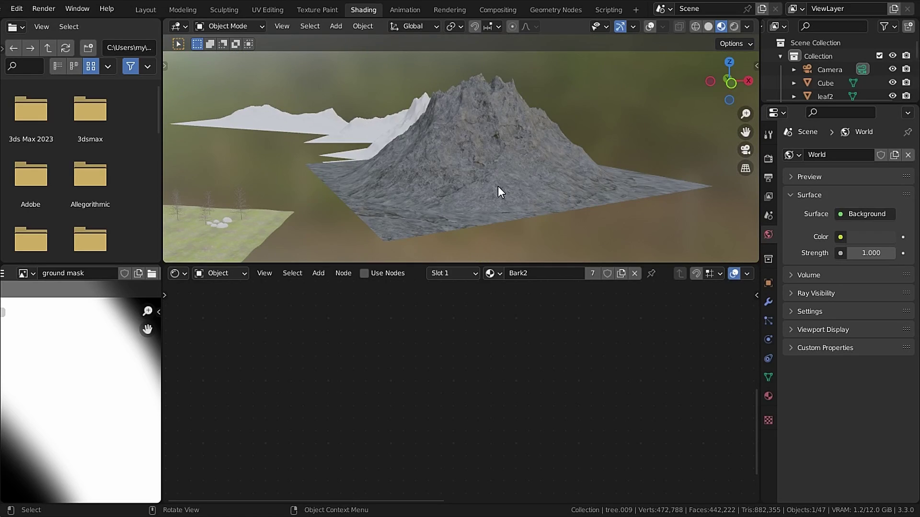
# Copy the moss shader nodes from the ground material into the mountain material and blend them in with a Mix Shader
pyautogui.click(259, 225)
pyautogui.hotkey('ctrl', 's')
pyautogui.scroll(-6, 426, 296)
pyautogui.moveTo(532, 471); pyautogui.dragTo(242, 301)
pyautogui.hotkey('ctrl', 'c')
pyautogui.click(420, 195)
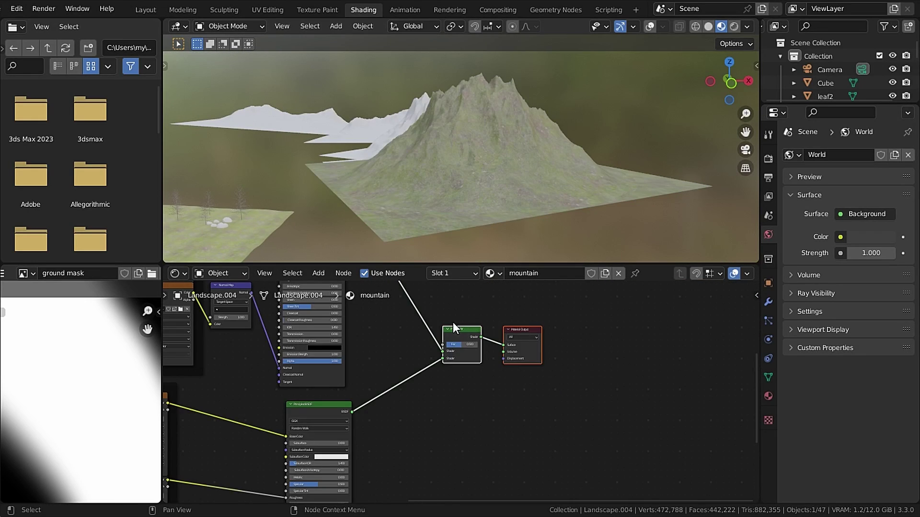
# Make room before the mountain material's Mix Shader and place a Geometry node there
pyautogui.moveTo(453, 329); pyautogui.dragTo(575, 330)
pyautogui.press('F3')
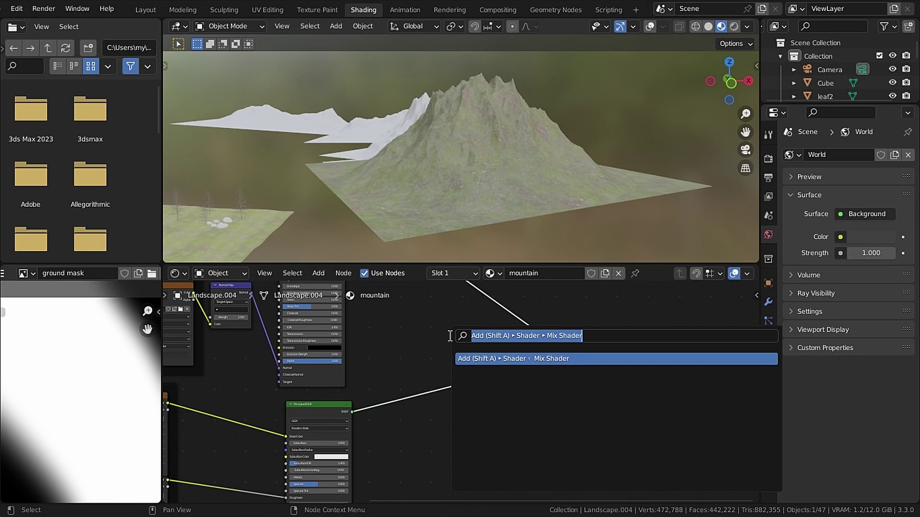
pyautogui.write('geo')
pyautogui.click(518, 358)
pyautogui.click(376, 331)
# Add a Separate XYZ node, feed it the Geometry node's Normal, and connect its Z output to the Mix Shader's Fac
pyautogui.press('F3')
pyautogui.write('sep')
pyautogui.click(536, 378)
pyautogui.click(426, 341)
pyautogui.scroll(3, 432, 355)
pyautogui.moveTo(365, 344); pyautogui.dragTo(415, 385)
pyautogui.moveTo(481, 373); pyautogui.dragTo(653, 384)
# Insert a ColorRamp node between the Separate XYZ node's Z output and the Mix Shader's Fac
pyautogui.scroll(4, 444, 132)
pyautogui.moveTo(446, 135); pyautogui.dragTo(530, 158, button='middle')
pyautogui.moveTo(463, 342); pyautogui.dragTo(436, 343)
pyautogui.press('F3')
pyautogui.write('color')
pyautogui.click(602, 444)
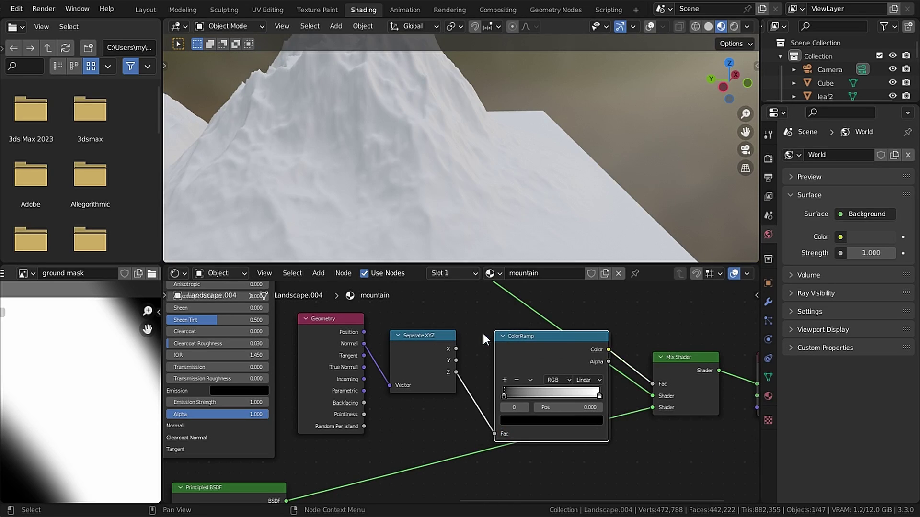
pyautogui.click(519, 359)
# Try the ColorRamp's black stop at position 0.580 and check the rock and moss blend around the mountain
pyautogui.scroll(2, 461, 320)
pyautogui.moveTo(406, 399); pyautogui.dragTo(485, 404)
pyautogui.scroll(-3, 368, 128)
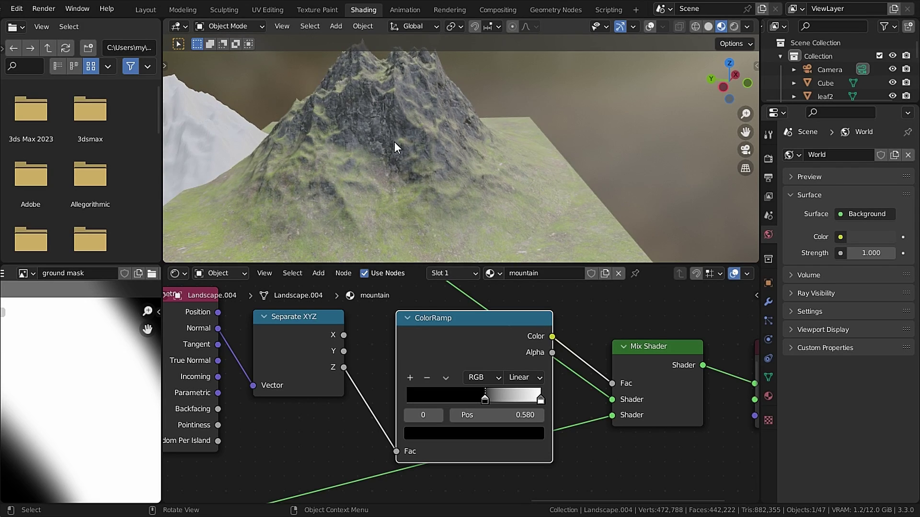
pyautogui.moveTo(393, 143); pyautogui.dragTo(297, 119, button='middle')
pyautogui.keyDown('shift'); pyautogui.moveTo(436, 146); pyautogui.dragTo(417, 152, button='middle'); pyautogui.keyUp('shift')
pyautogui.scroll(3, 507, 131)
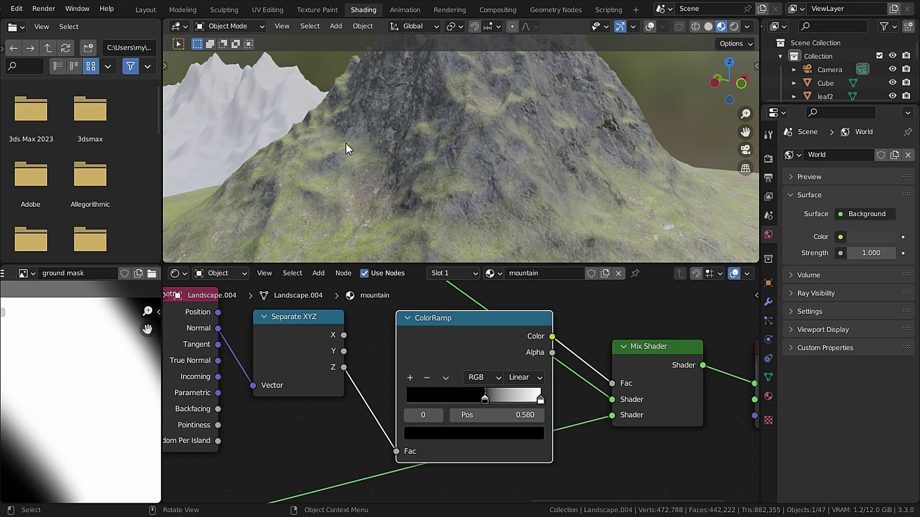
pyautogui.press('KP_0')
pyautogui.scroll(-4, 392, 130)
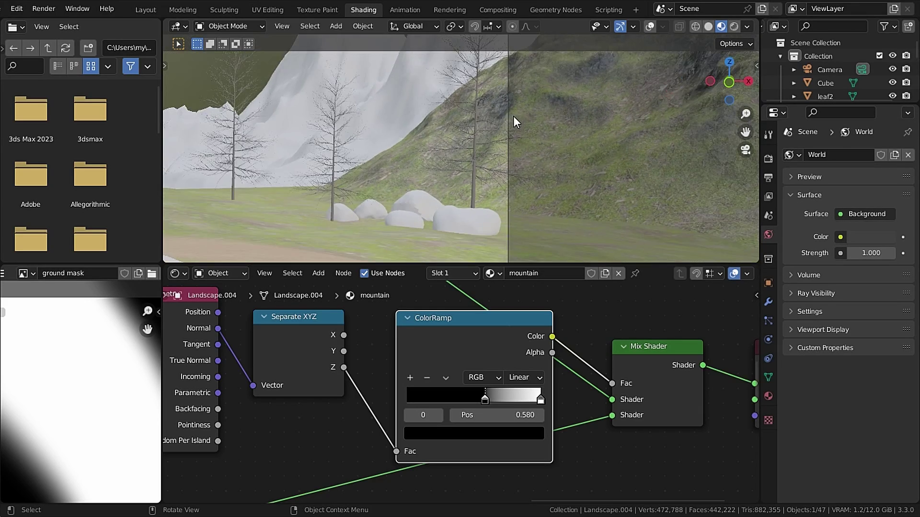
# Move the ColorRamp's black stop further toward white and set the white stop to position 0.943
pyautogui.keyDown('shift'); pyautogui.moveTo(511, 113); pyautogui.dragTo(463, 157, button='middle'); pyautogui.keyUp('shift')
pyautogui.scroll(2, 463, 157)
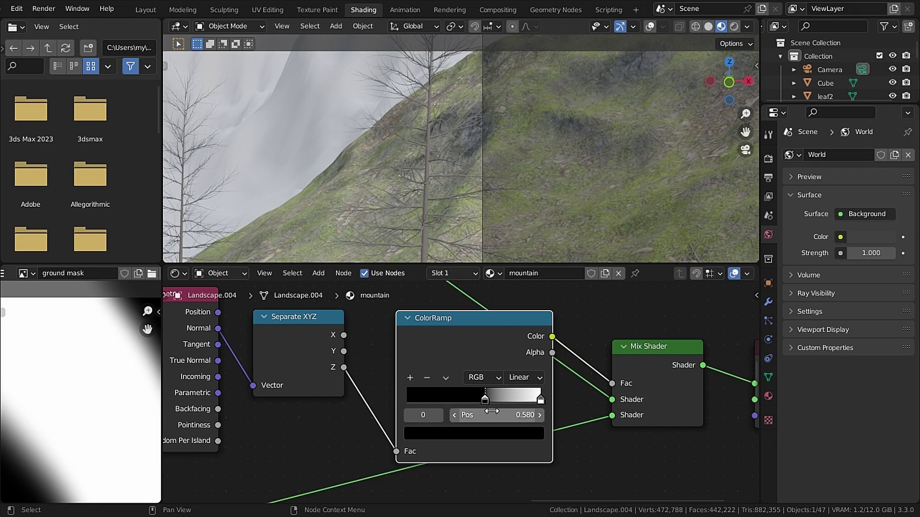
pyautogui.moveTo(484, 398); pyautogui.dragTo(506, 393)
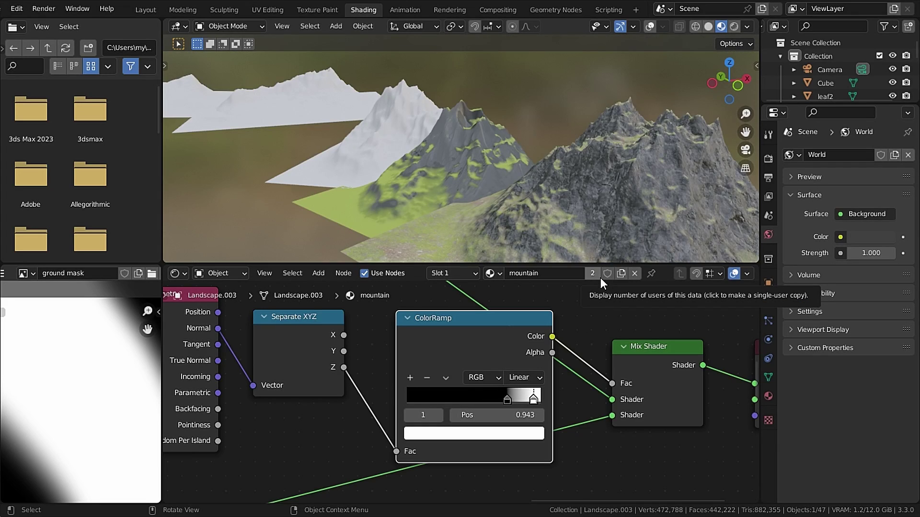
# Give Landscape.003 its own copy of the mountain material and unwrap its mesh with Smart UV Project
pyautogui.click(600, 278)
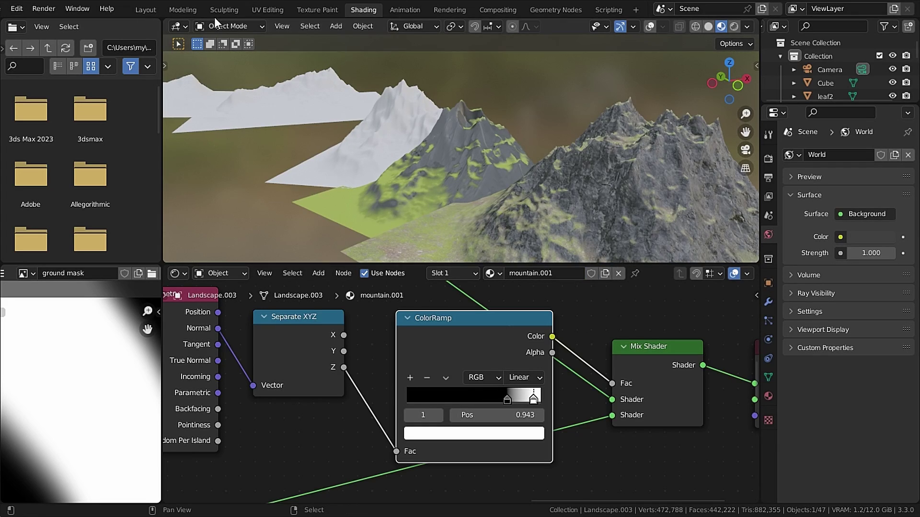
pyautogui.click(224, 27)
pyautogui.click(225, 53)
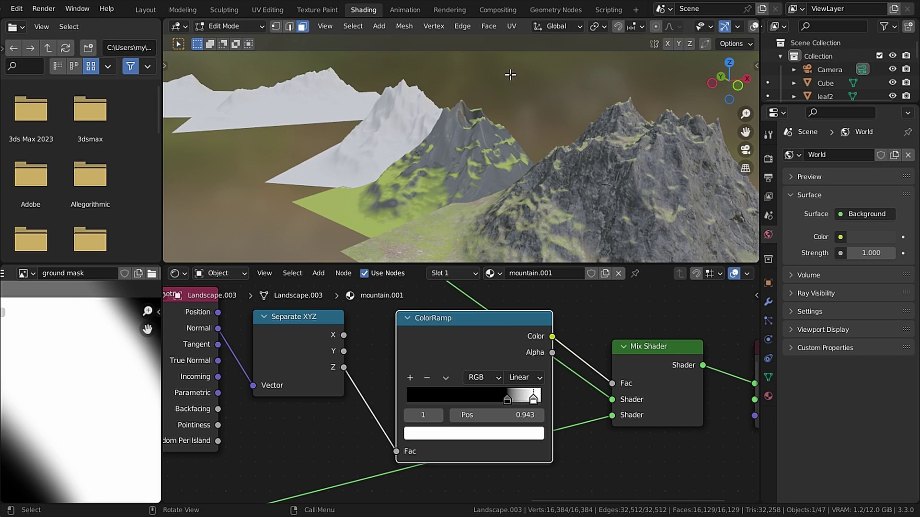
pyautogui.click(511, 26)
pyautogui.click(531, 65)
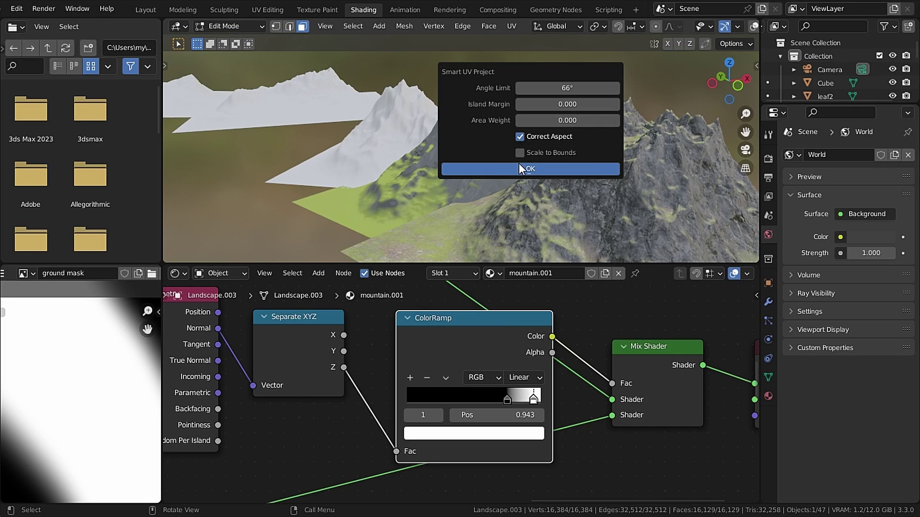
pyautogui.click(519, 168)
pyautogui.click(208, 25)
pyautogui.click(215, 41)
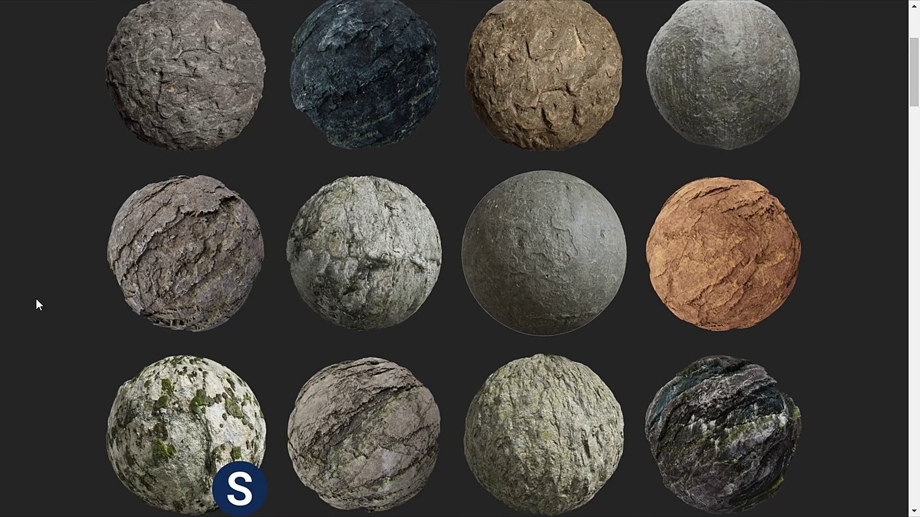
# Look through ambientCG's rock materials, examine Rock 048, and switch back to Blender
pyautogui.scroll(4, 36, 305)
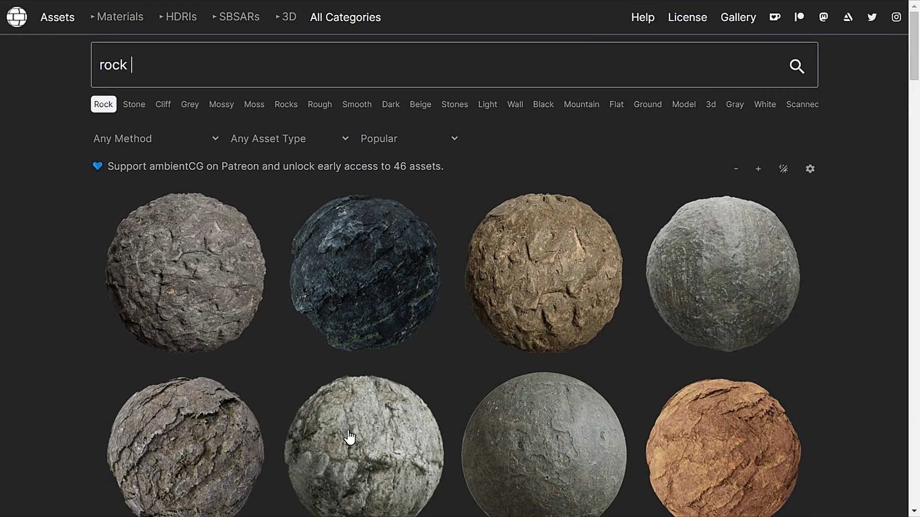
pyautogui.scroll(-4, 336, 407)
pyautogui.moveTo(379, 254)
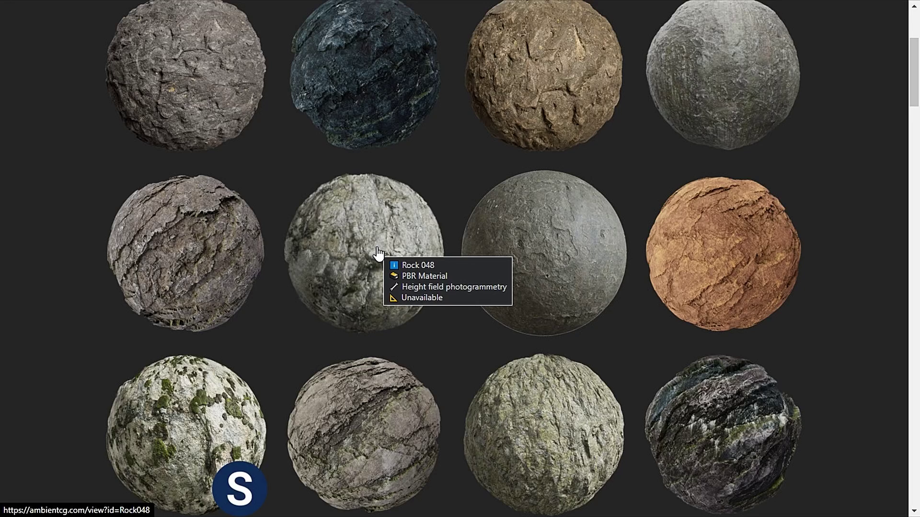
pyautogui.hotkey('alt', 'Tab')
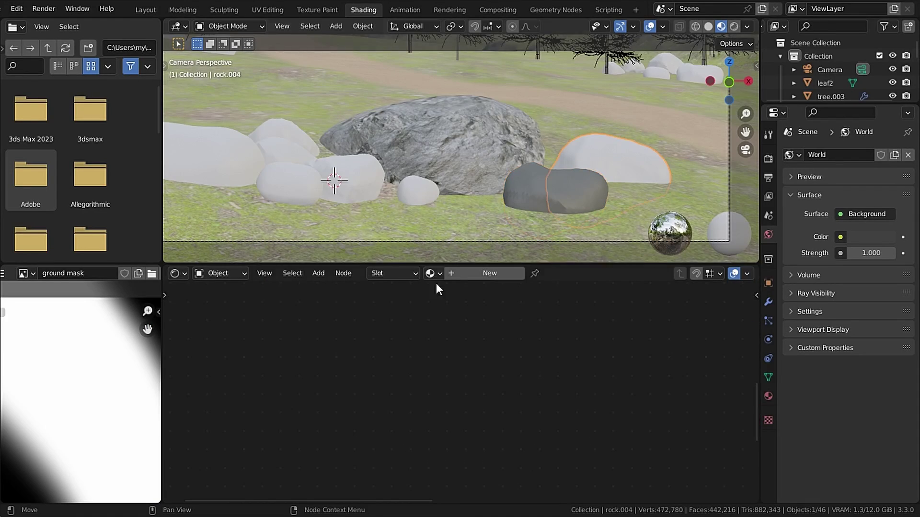
# Assign the rocks material to rock.004 and link the main rock's material to rock.006
pyautogui.click(430, 274)
pyautogui.click(467, 370)
pyautogui.moveTo(850, 105); pyautogui.dragTo(844, 313)
pyautogui.scroll(-2, 820, 234)
pyautogui.click(824, 150)
pyautogui.keyDown('shift'); pyautogui.click(419, 192); pyautogui.keyUp('shift')
pyautogui.hotkey('ctrl', 'l')
pyautogui.click(363, 222)
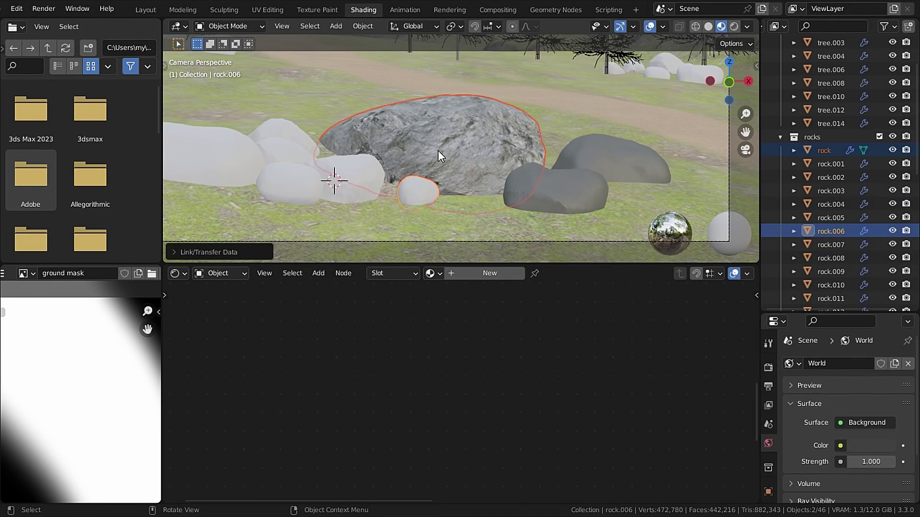
pyautogui.keyDown('shift'); pyautogui.click(451, 179); pyautogui.keyUp('shift')
pyautogui.hotkey('ctrl', 'l')
pyautogui.click(452, 179)
# Link the main rock's material to the group of rocks from rock.007 onward
pyautogui.scroll(-3, 835, 192)
pyautogui.click(831, 108)
pyautogui.keyDown('shift'); pyautogui.click(834, 270); pyautogui.keyUp('shift')
pyautogui.keyDown('ctrl'); pyautogui.click(826, 70); pyautogui.keyUp('ctrl')
pyautogui.hotkey('ctrl', 'l')
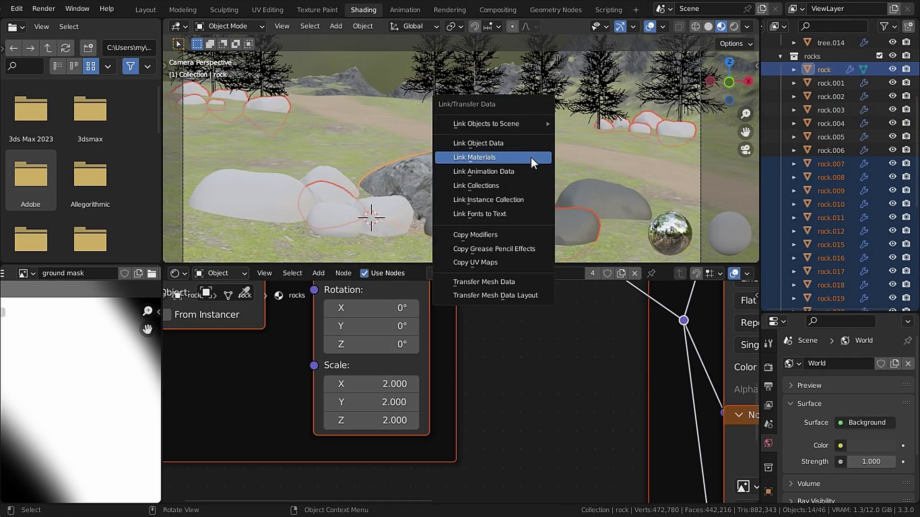
pyautogui.click(531, 157)
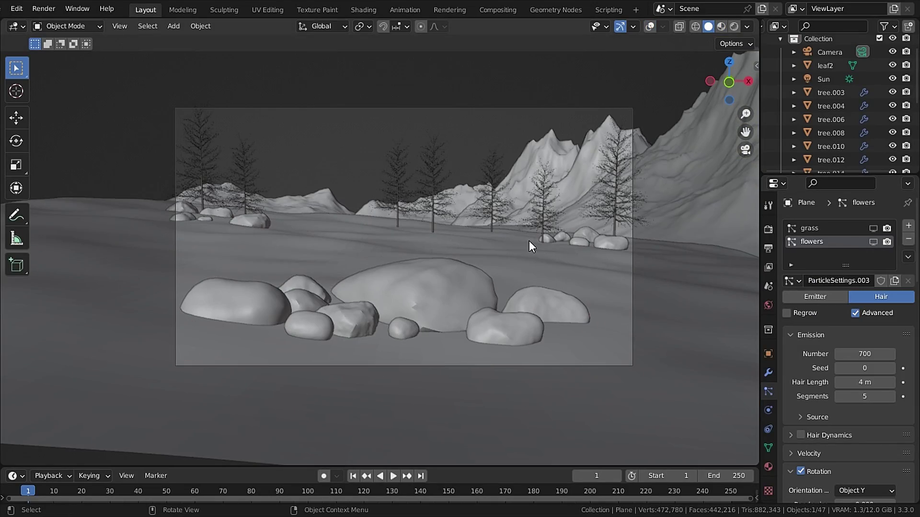
# Preview the textured scene in Material Preview, select Landscape.004, and return to the camera view with overlays shown
pyautogui.moveTo(529, 241); pyautogui.dragTo(366, 70, button='middle')
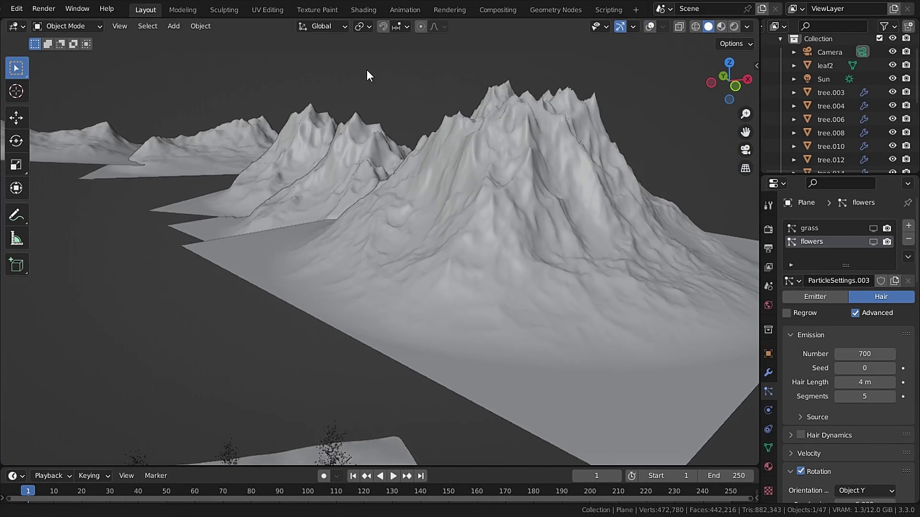
pyautogui.click(721, 27)
pyautogui.click(432, 238)
pyautogui.moveTo(433, 239)
pyautogui.mouseDown(button='middle')
pyautogui.moveTo(480, 220)
pyautogui.moveTo(420, 212)
pyautogui.mouseUp(button='middle')
pyautogui.press('KP_0')
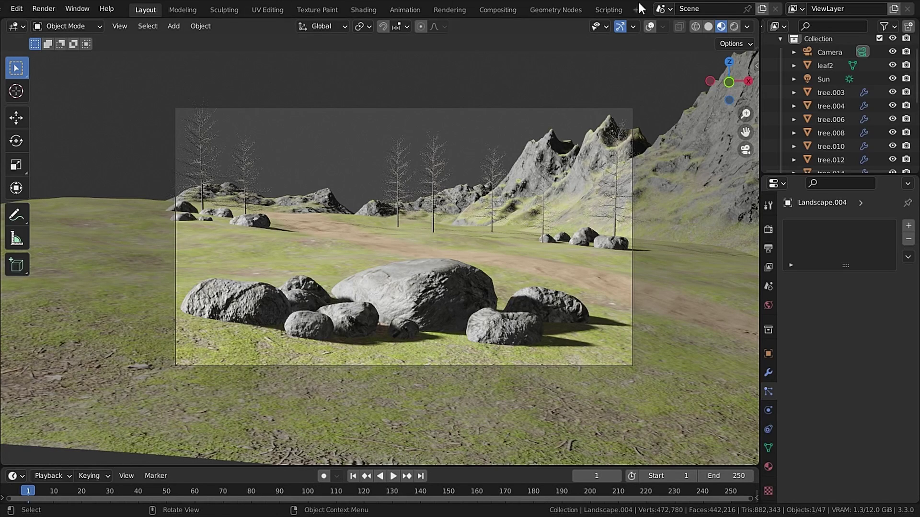
pyautogui.click(650, 27)
# In Edit Mode, box-select the faces of Landscape.004 that lie inside the camera frame
pyautogui.click(48, 26)
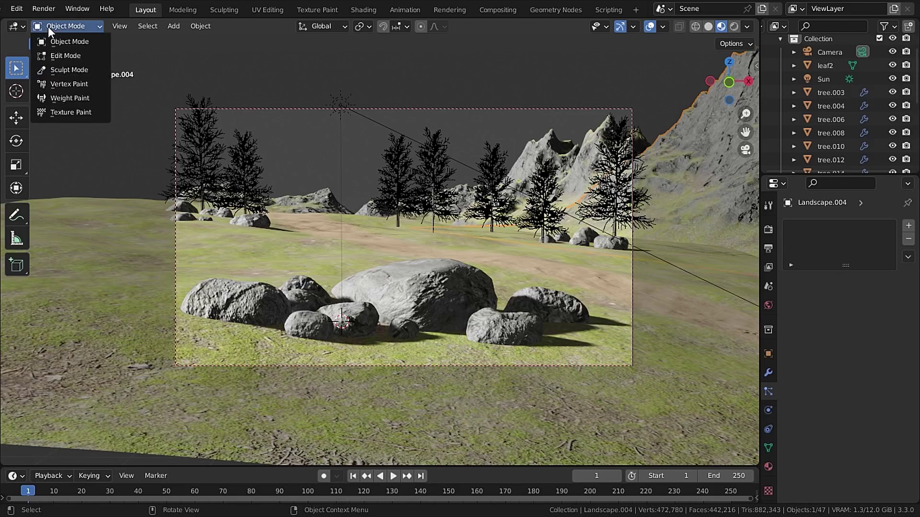
pyautogui.press('Return')
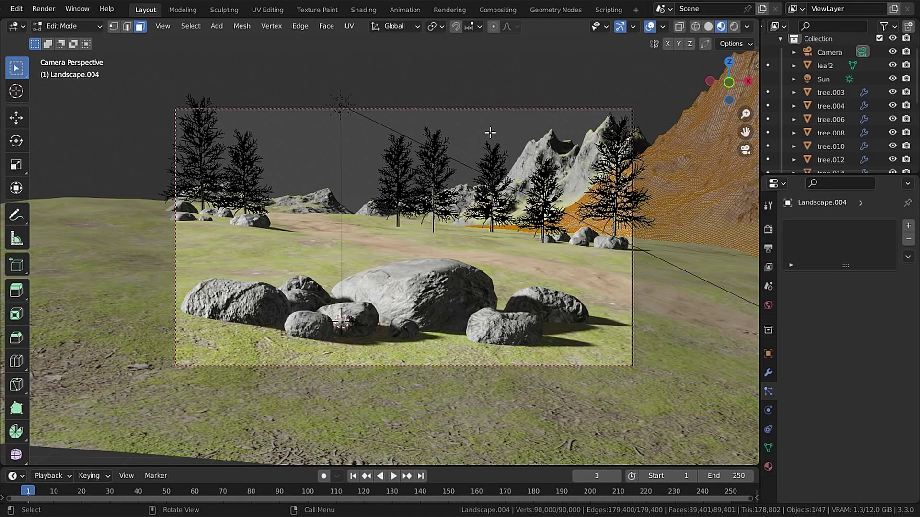
pyautogui.moveTo(417, 130); pyautogui.dragTo(633, 282)
pyautogui.click(65, 26)
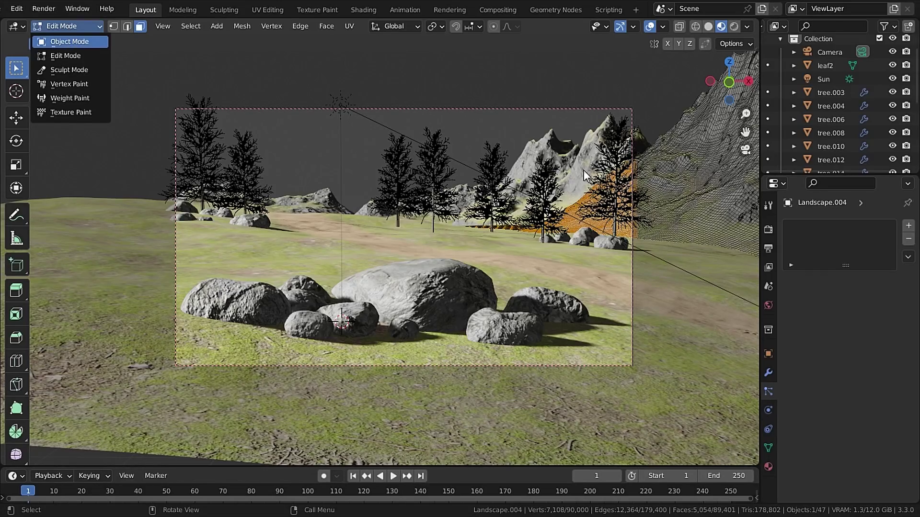
pyautogui.click(67, 37)
pyautogui.press('Tab')
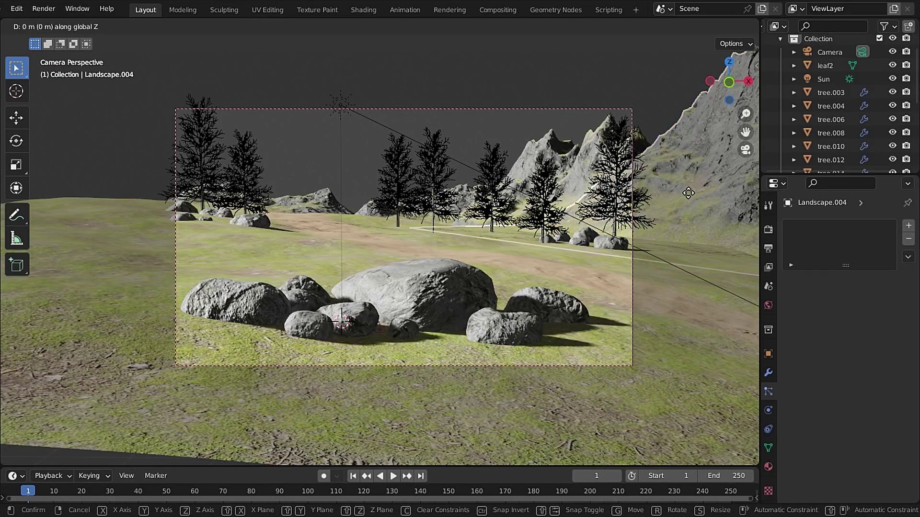
# Clear Landscape.004's face selection and circle-select irregular patches of faces on its mossy lower slope with radius 25
pyautogui.press('KP_Decimal')
pyautogui.press('c')
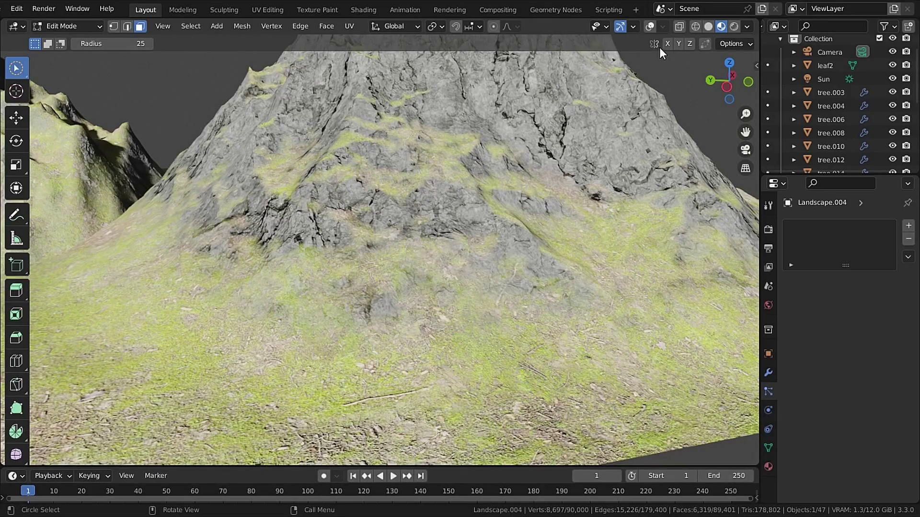
pyautogui.click(650, 27)
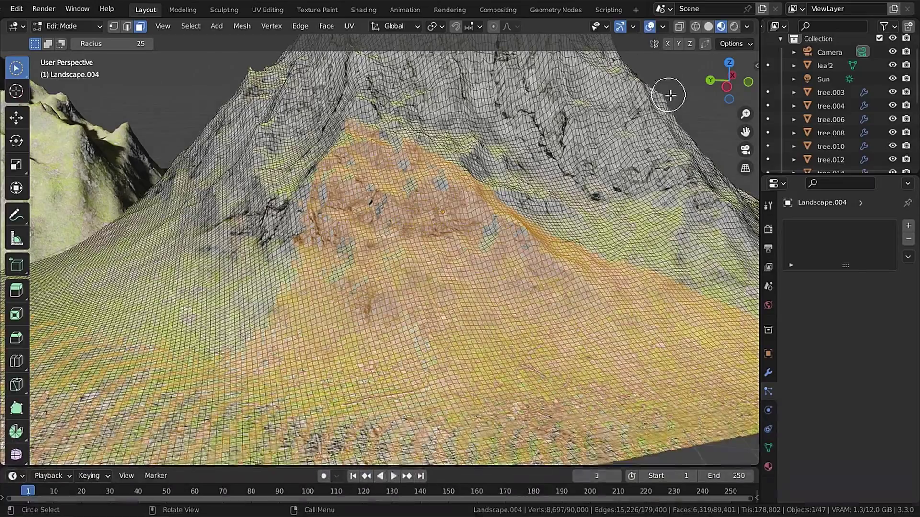
pyautogui.hotkey('alt', 'a')
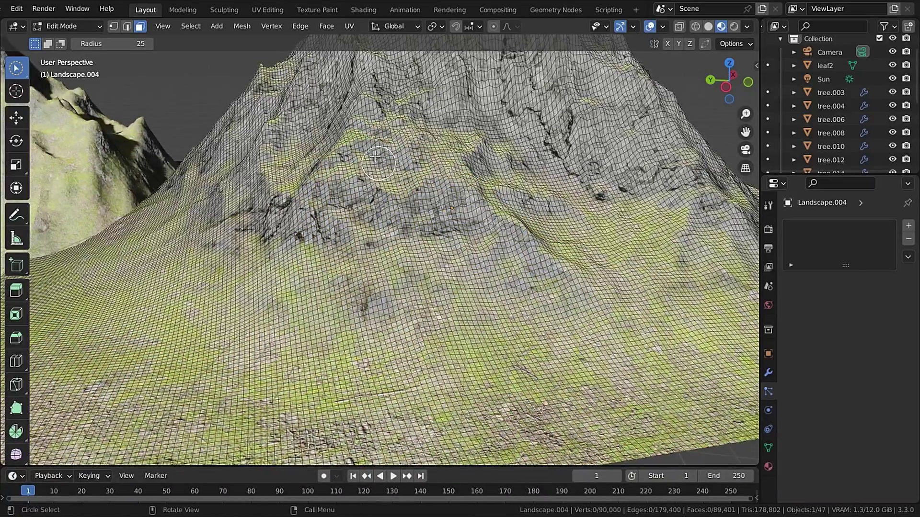
pyautogui.moveTo(456, 161); pyautogui.dragTo(449, 186, button='middle')
pyautogui.scroll(3, 450, 186)
pyautogui.keyDown('shift'); pyautogui.moveTo(472, 235); pyautogui.dragTo(439, 331, button='middle'); pyautogui.keyUp('shift')
pyautogui.click(307, 146)
pyautogui.moveTo(289, 147)
pyautogui.mouseDown()
pyautogui.moveTo(285, 161)
pyautogui.moveTo(326, 149)
pyautogui.moveTo(479, 144)
pyautogui.moveTo(299, 237)
pyautogui.moveTo(508, 290)
pyautogui.mouseUp()
pyautogui.keyDown('shift'); pyautogui.moveTo(393, 312); pyautogui.dragTo(456, 267, button='middle'); pyautogui.keyUp('shift')
pyautogui.keyDown('shift'); pyautogui.moveTo(456, 266); pyautogui.dragTo(253, 216); pyautogui.keyUp('shift')
pyautogui.moveTo(421, 278); pyautogui.dragTo(450, 281, button='middle')
pyautogui.scroll(-4, 450, 282)
pyautogui.scroll(2, 450, 281)
pyautogui.moveTo(364, 228)
pyautogui.keyDown('shift'); pyautogui.mouseDown()
pyautogui.moveTo(402, 249)
pyautogui.moveTo(283, 275)
pyautogui.mouseUp(); pyautogui.keyUp('shift')
# Add a vertex group to Landscape.004 for the selected slope faces and return to Object Mode
pyautogui.click(768, 447)
pyautogui.click(903, 266)
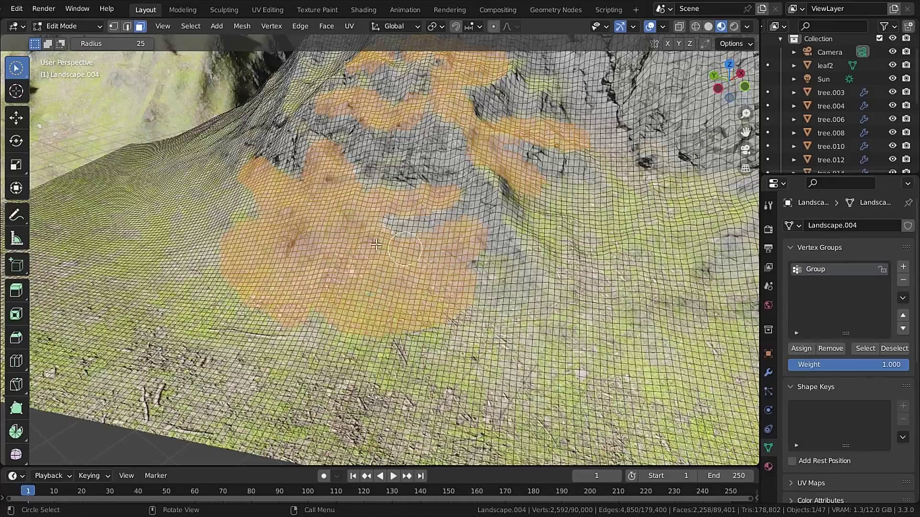
pyautogui.scroll(-4, 383, 248)
pyautogui.keyDown('shift'); pyautogui.moveTo(383, 247); pyautogui.dragTo(499, 336, button='middle'); pyautogui.keyUp('shift')
pyautogui.click(51, 26)
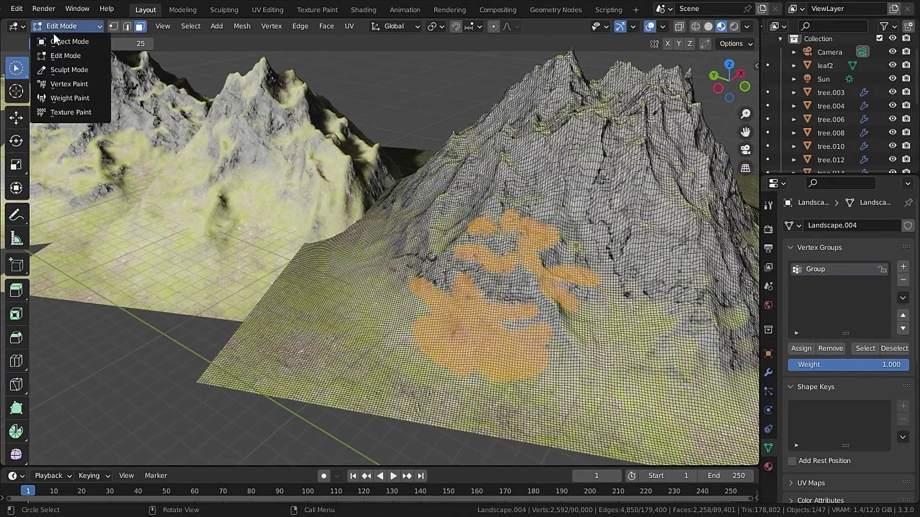
pyautogui.click(62, 39)
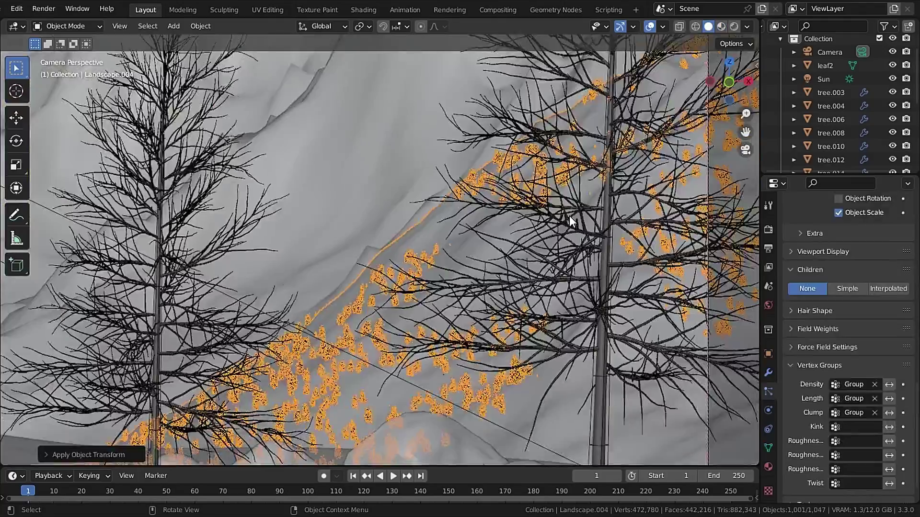
# Set the rotation Phase of Landscape.004's grass particles to 0.258 and check the clumps on the slope
pyautogui.scroll(10, 456, 302)
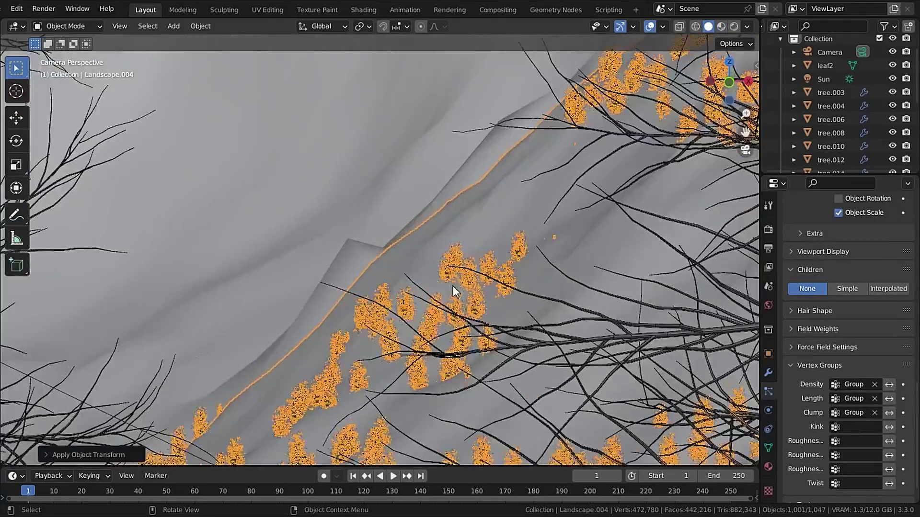
pyautogui.keyDown('shift'); pyautogui.moveTo(545, 270); pyautogui.dragTo(508, 186, button='middle'); pyautogui.keyUp('shift')
pyautogui.scroll(7, 515, 220)
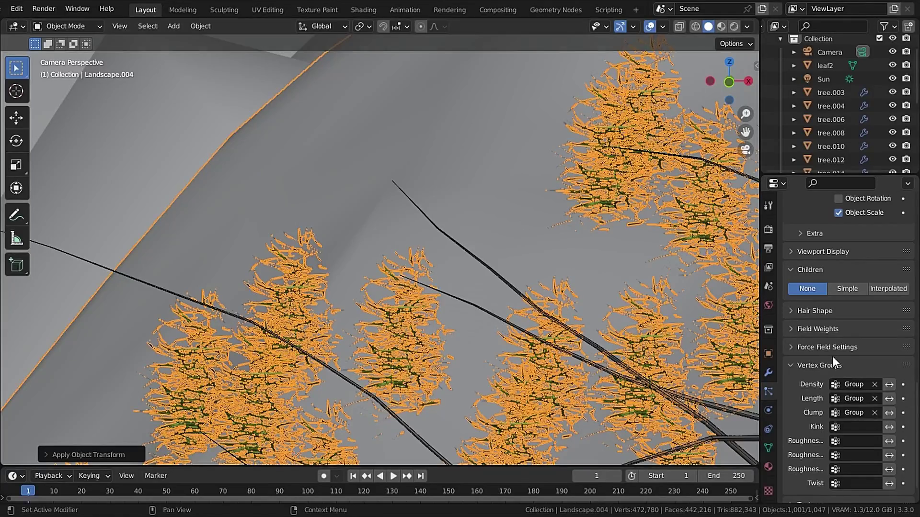
pyautogui.scroll(3, 839, 355)
pyautogui.scroll(12, 858, 335)
pyautogui.click(860, 254)
pyautogui.moveTo(860, 254)
pyautogui.mouseDown()
pyautogui.moveTo(886, 254)
pyautogui.moveTo(876, 253)
pyautogui.mouseUp()
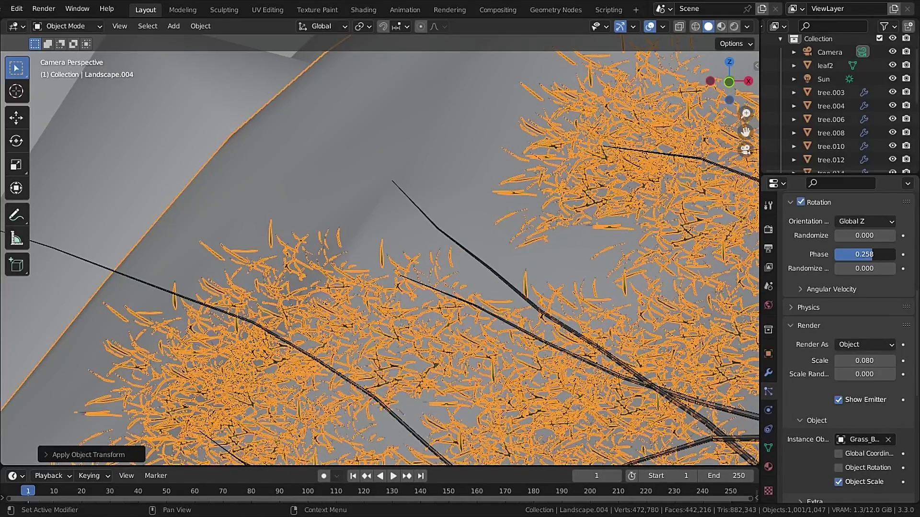
pyautogui.scroll(-10, 838, 267)
pyautogui.scroll(-12, 441, 269)
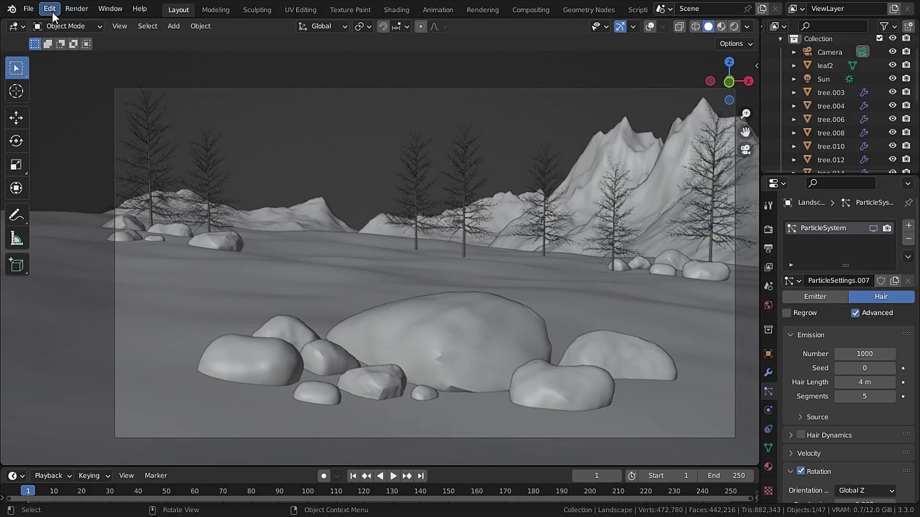
# Search the add-ons in Preferences for "image" to check Import Images as Planes, and close Preferences
pyautogui.click(50, 9)
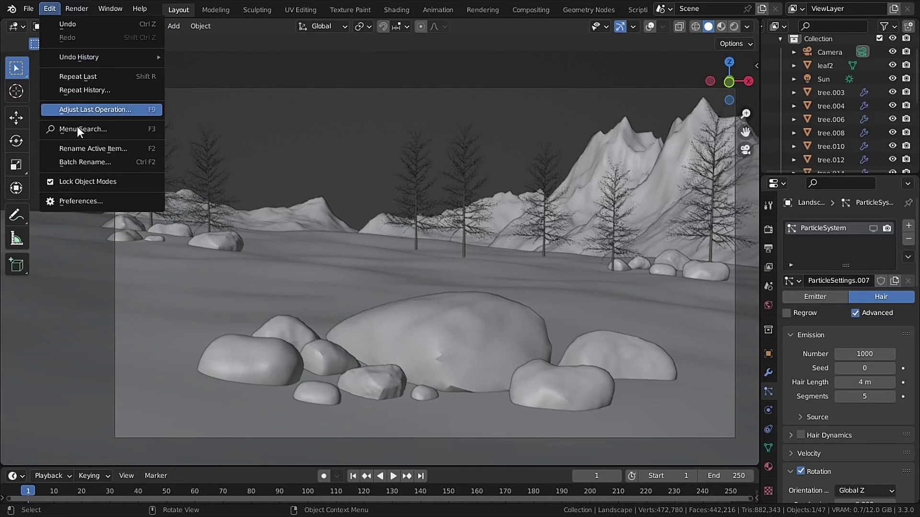
pyautogui.click(79, 197)
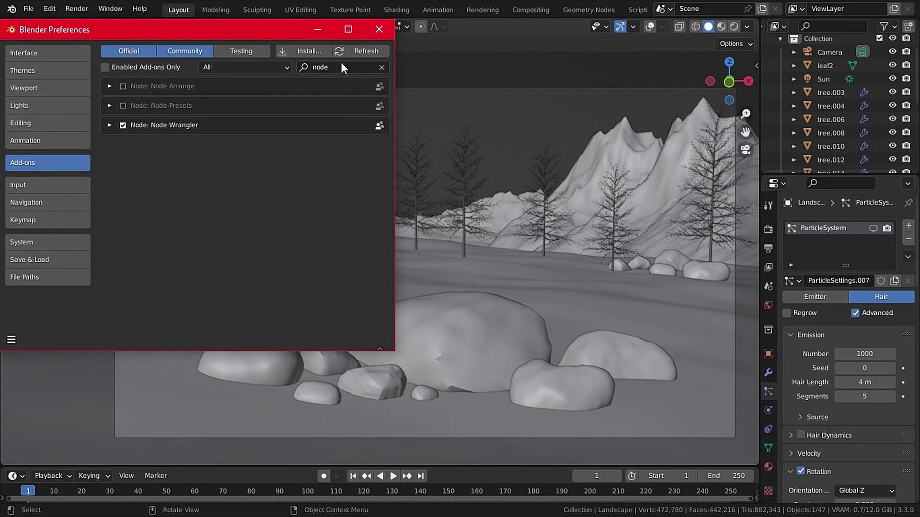
pyautogui.click(382, 68)
pyautogui.click(362, 65)
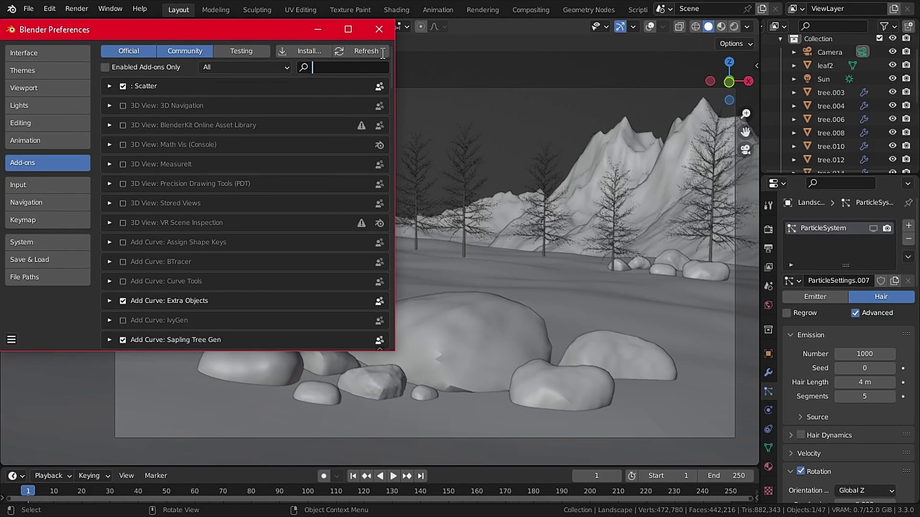
pyautogui.write('image')
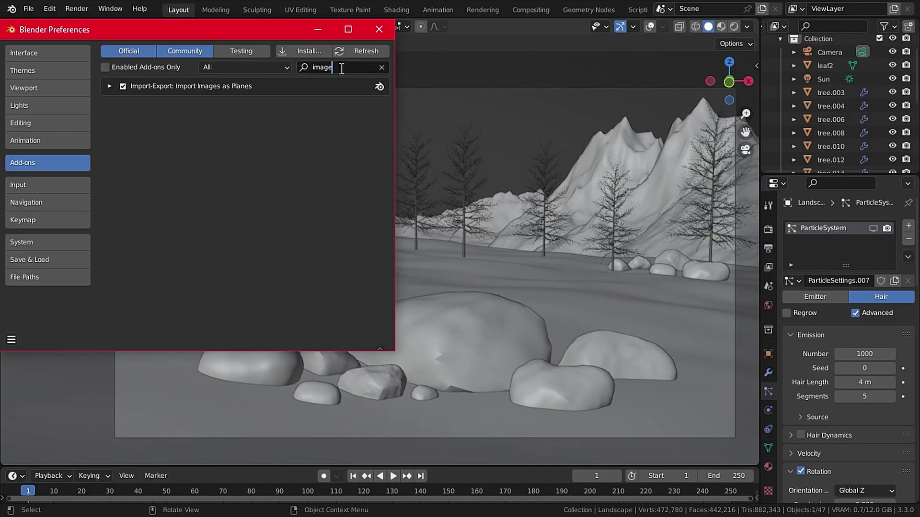
pyautogui.click(376, 30)
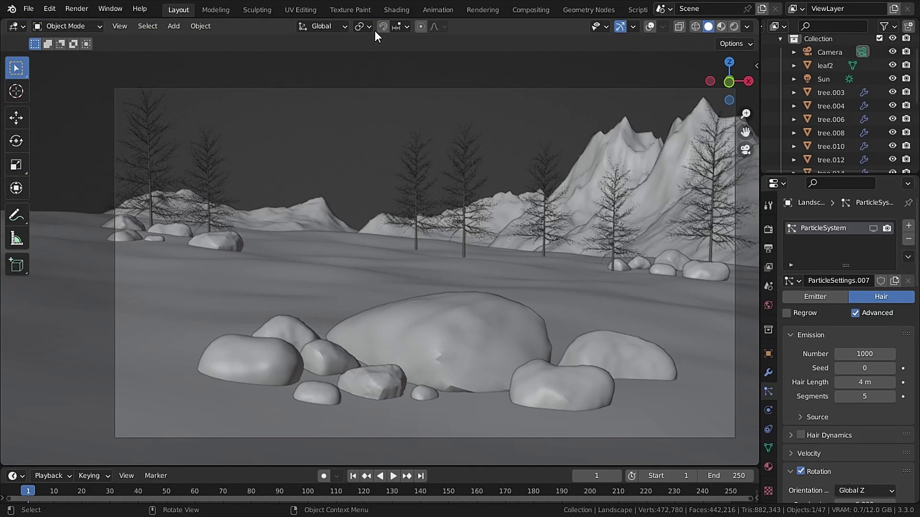
# Import the Pexels sky photo as an image plane and move it back along global Y in Material Preview
pyautogui.click(172, 31)
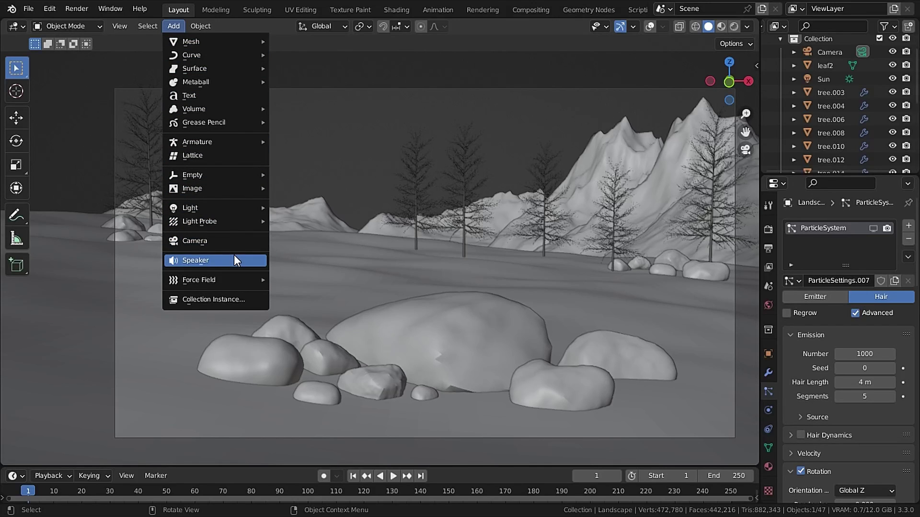
pyautogui.moveTo(217, 187)
pyautogui.click(316, 214)
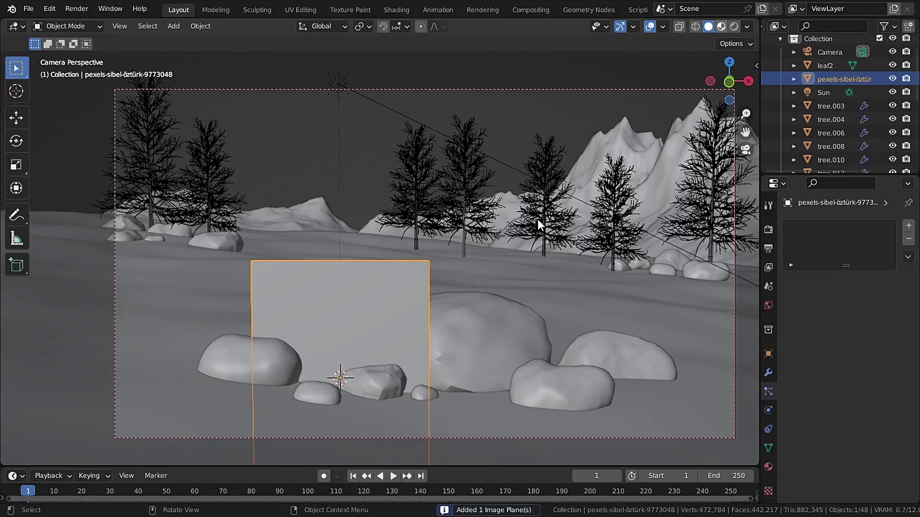
pyautogui.press('z')
pyautogui.press('g')
pyautogui.press('y')
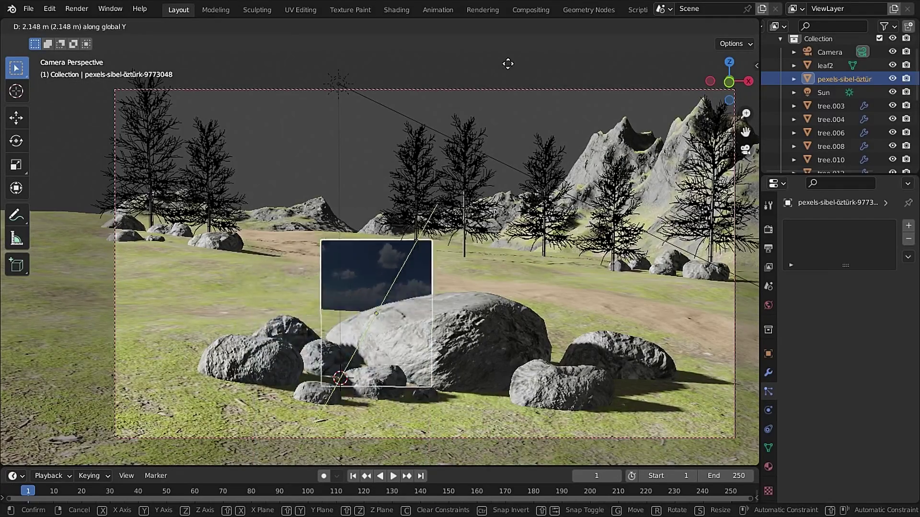
pyautogui.press('Return')
# Open the sky plane's material in the Shading workspace and enable Scene Lights and Scene World for the viewport
pyautogui.click(396, 10)
pyautogui.click(746, 26)
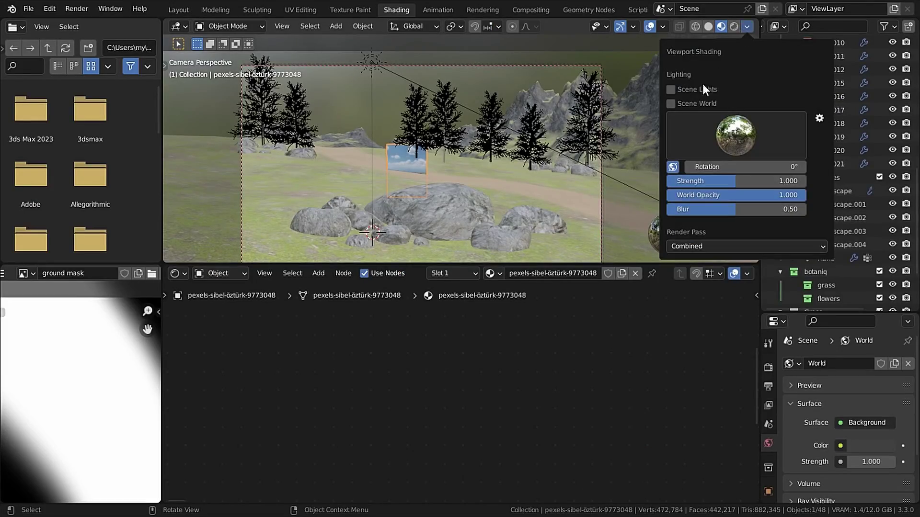
pyautogui.click(674, 101)
# Move the sky's image texture node away from the Principled BSDF and connect its Color to the Emission input
pyautogui.moveTo(652, 354); pyautogui.dragTo(350, 407, button='middle')
pyautogui.scroll(-5, 432, 371)
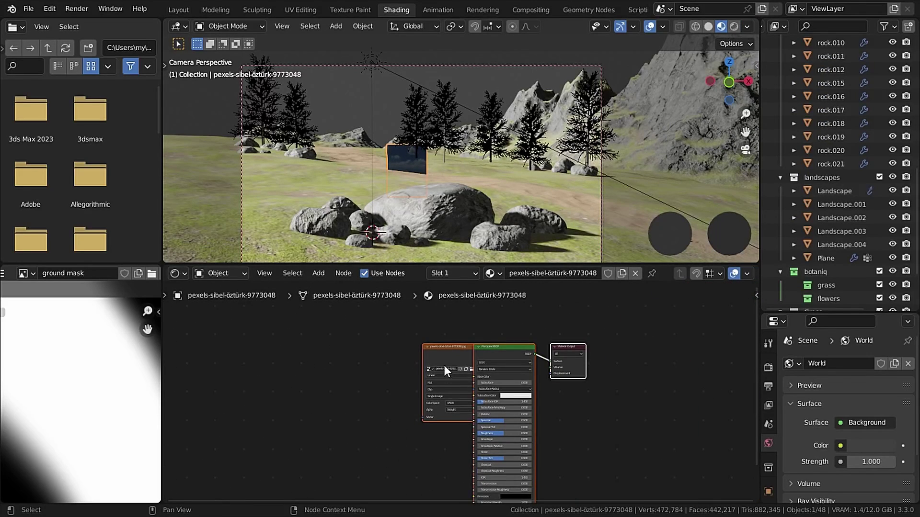
pyautogui.moveTo(448, 361); pyautogui.dragTo(281, 367)
pyautogui.scroll(6, 307, 374)
pyautogui.moveTo(301, 325); pyautogui.dragTo(516, 471)
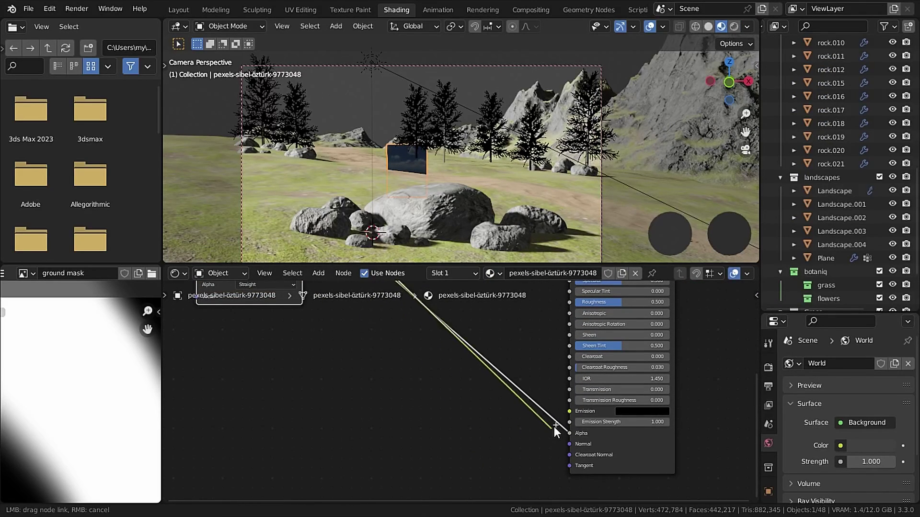
pyautogui.moveTo(553, 427); pyautogui.dragTo(571, 411)
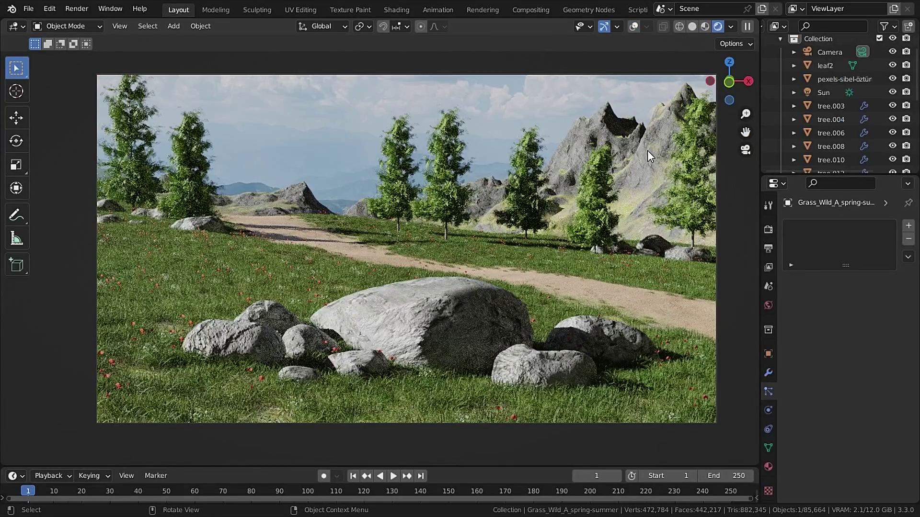
# Show Landscape.003's grass particles in the viewport and move the new overhead plane along Z
pyautogui.click(687, 122)
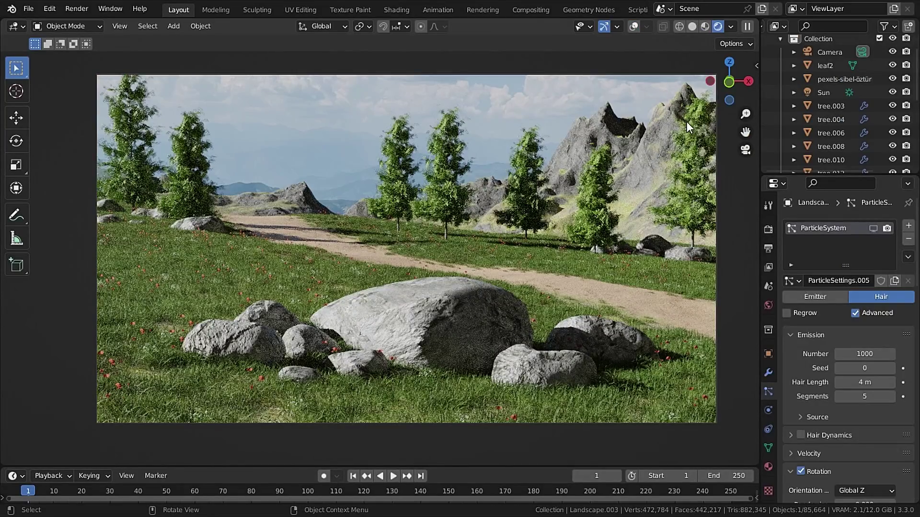
pyautogui.click(876, 228)
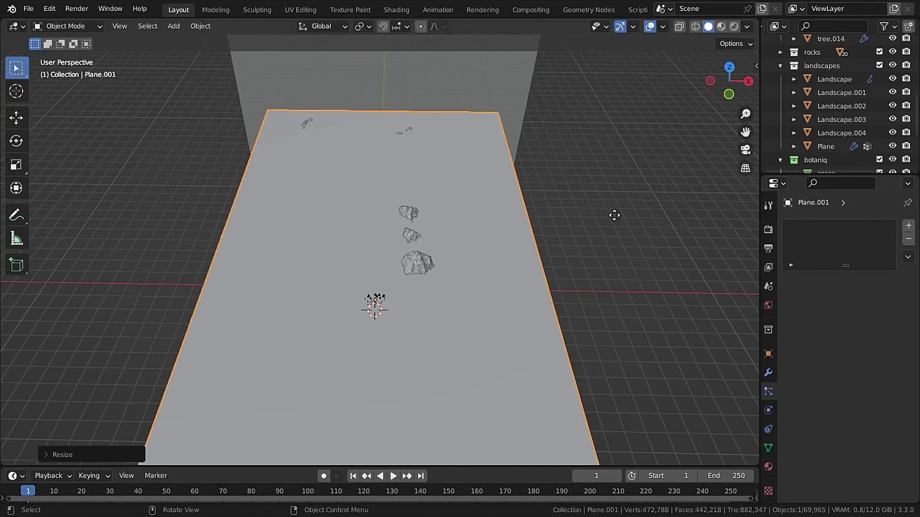
pyautogui.press('g')
pyautogui.press('z')
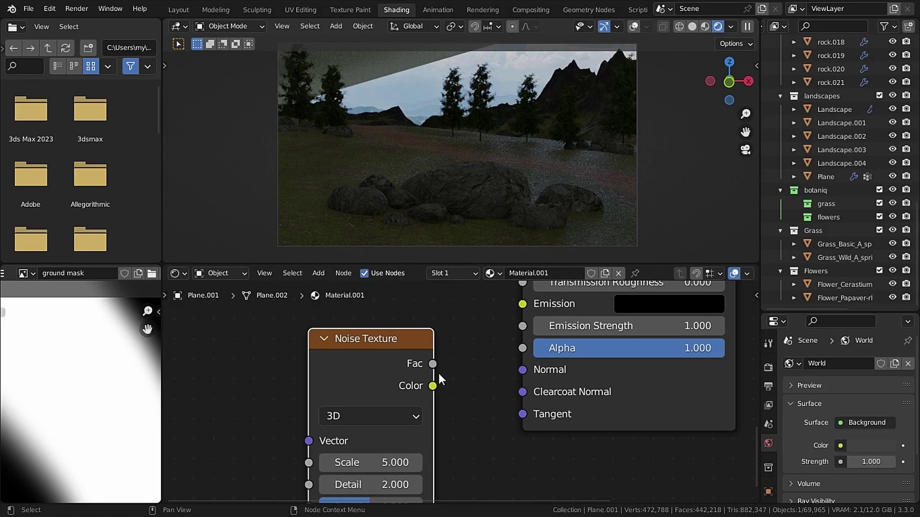
# Drive the Alpha of Plane.001's material with the Noise Texture's Fac, inserting a ColorRamp between them
pyautogui.moveTo(433, 363); pyautogui.dragTo(520, 351)
pyautogui.moveTo(475, 410); pyautogui.dragTo(573, 418, button='middle')
pyautogui.moveTo(433, 365); pyautogui.dragTo(148, 343)
pyautogui.press('F3')
pyautogui.write('color')
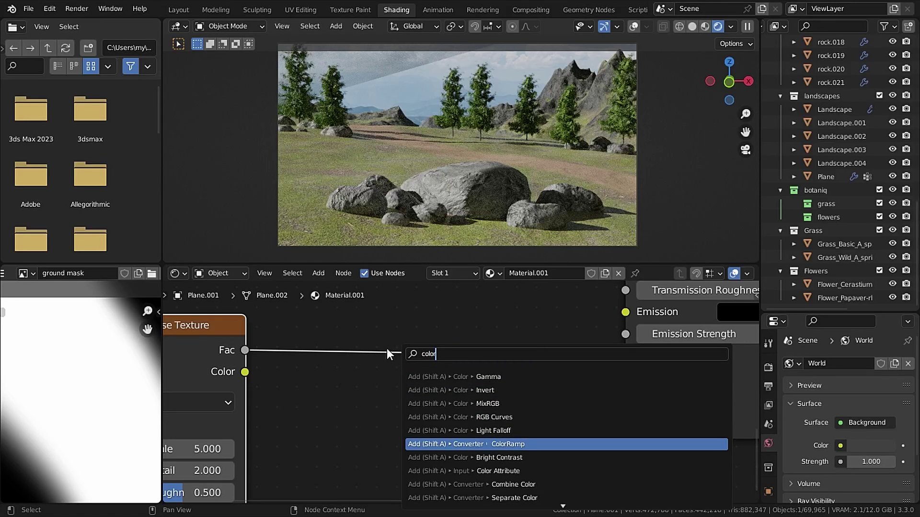
pyautogui.click(343, 334)
# Tighten the ColorRamp's black and white stops, with white at 0.591, and set the Noise Texture to 4D with a scale of 50
pyautogui.moveTo(637, 428); pyautogui.dragTo(606, 383, button='middle')
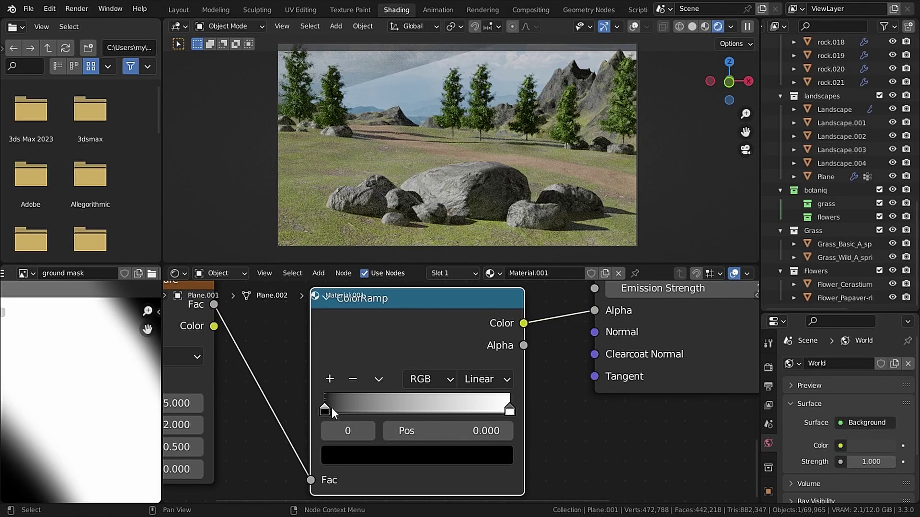
pyautogui.moveTo(364, 409); pyautogui.dragTo(400, 409)
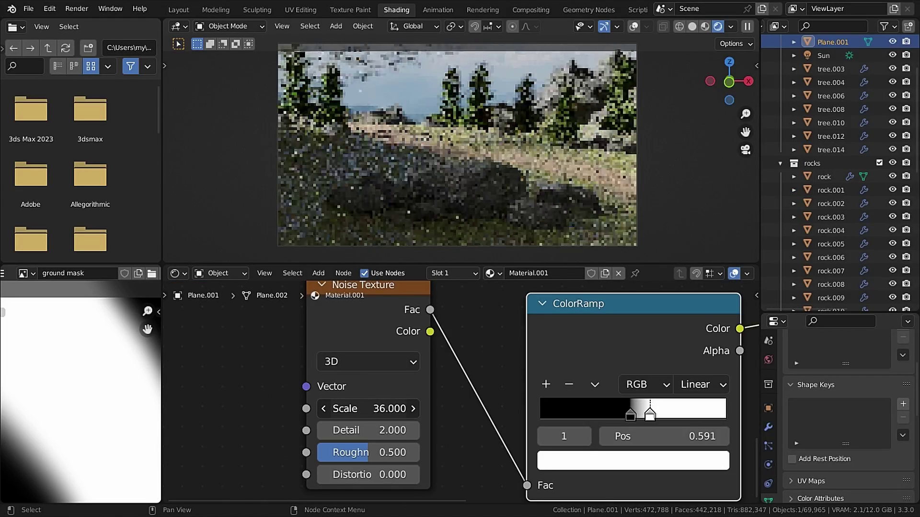
pyautogui.click(367, 367)
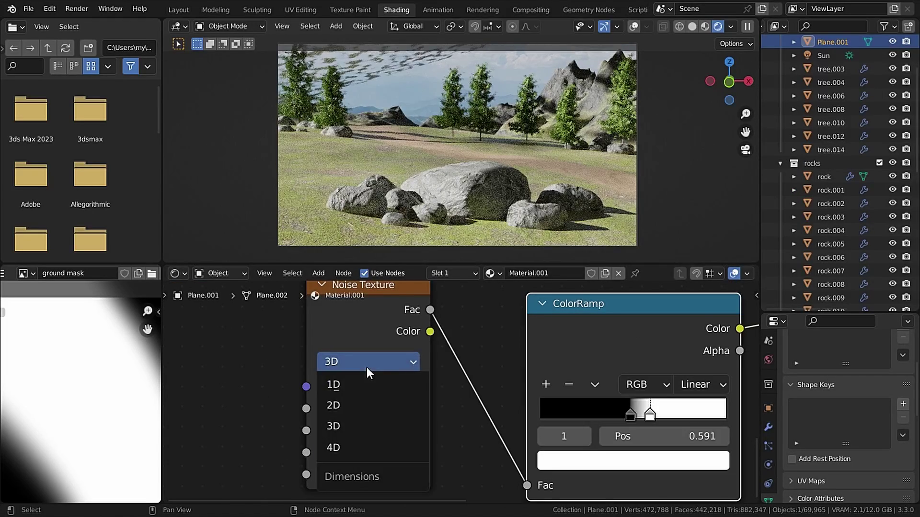
pyautogui.click(359, 447)
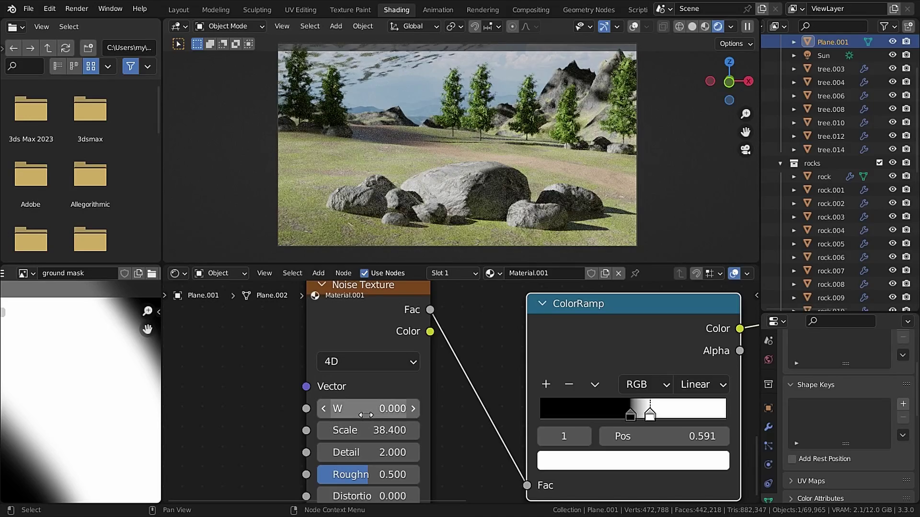
pyautogui.doubleClick(369, 430)
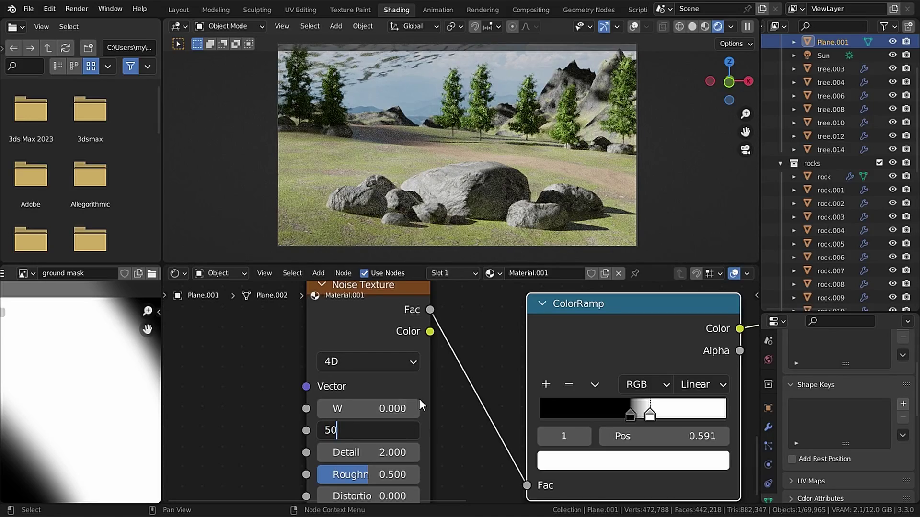
pyautogui.write('50')
pyautogui.press('Return')
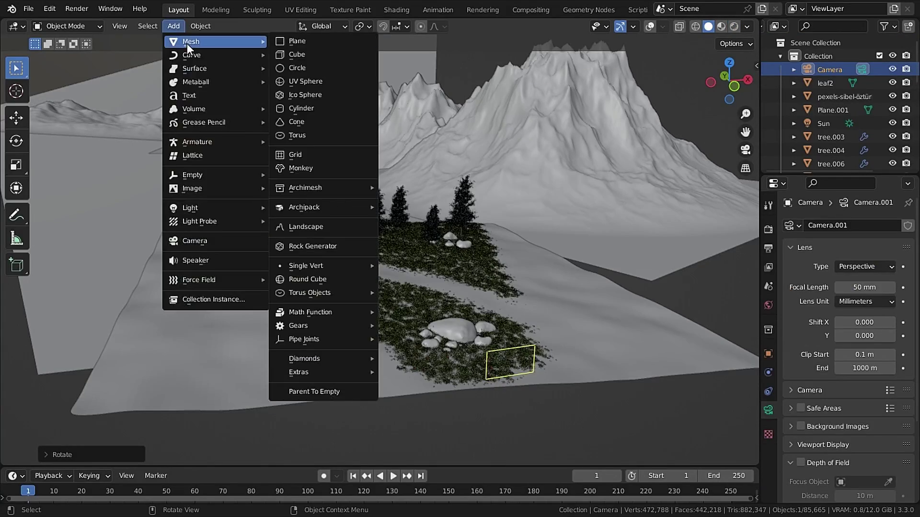
# Add a cube to the scene and enlarge it along X and Y only, without scaling its height
pyautogui.click(293, 55)
pyautogui.scroll(-5, 504, 214)
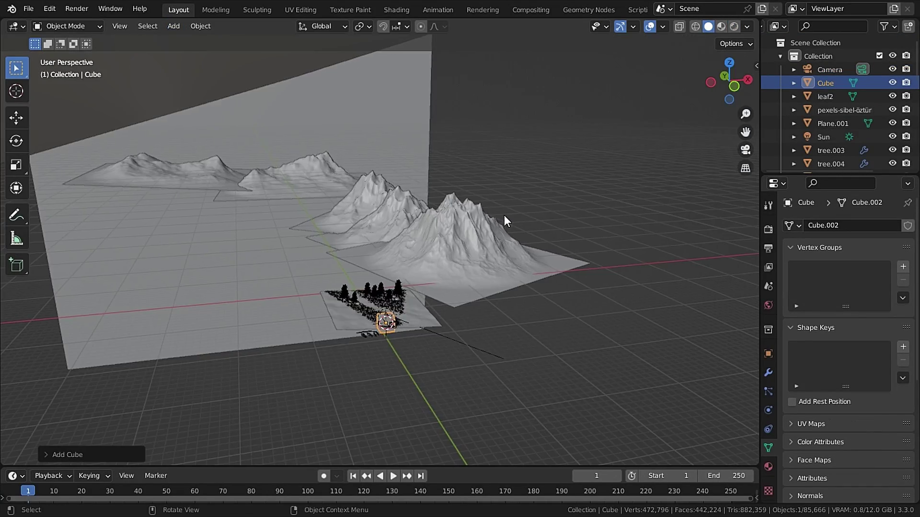
pyautogui.press('s')
pyautogui.hotkey('shift', 'z')
pyautogui.click(699, 72)
pyautogui.press('KP_0')
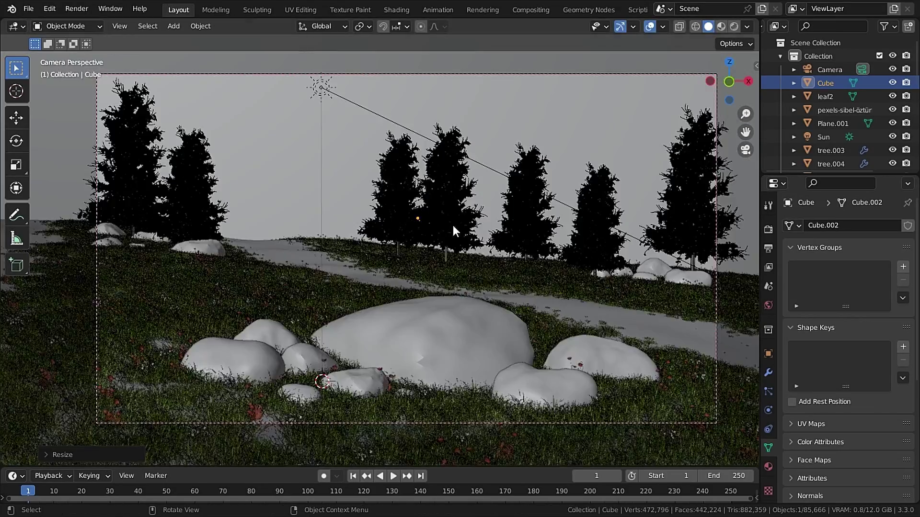
# Rescale the cube along the X axis and return to the camera view
pyautogui.moveTo(443, 236); pyautogui.dragTo(475, 242, button='middle')
pyautogui.scroll(-6, 551, 252)
pyautogui.press('s')
pyautogui.press('x')
pyautogui.click(434, 250)
pyautogui.press('KP_0')
# Switch the viewport to rendered shading and remove the Principled BSDF surface shader from the cube's material
pyautogui.click(734, 26)
pyautogui.click(768, 467)
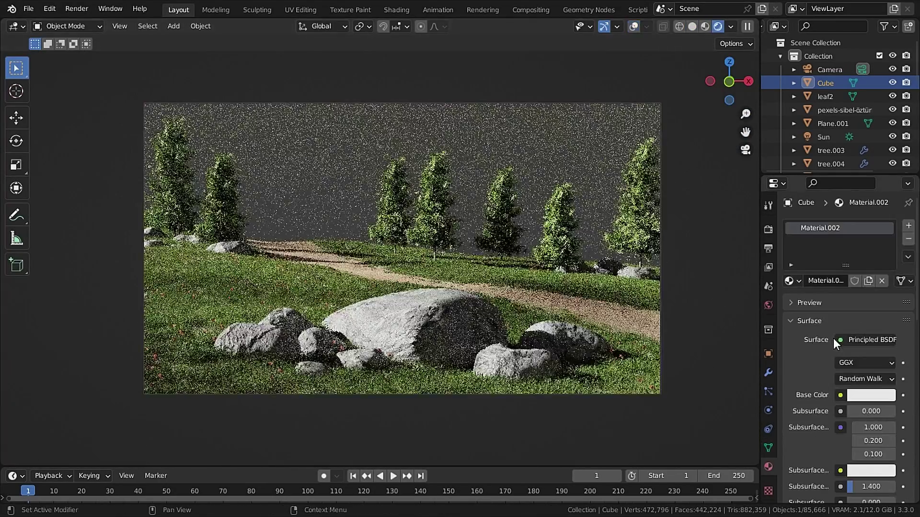
pyautogui.click(835, 338)
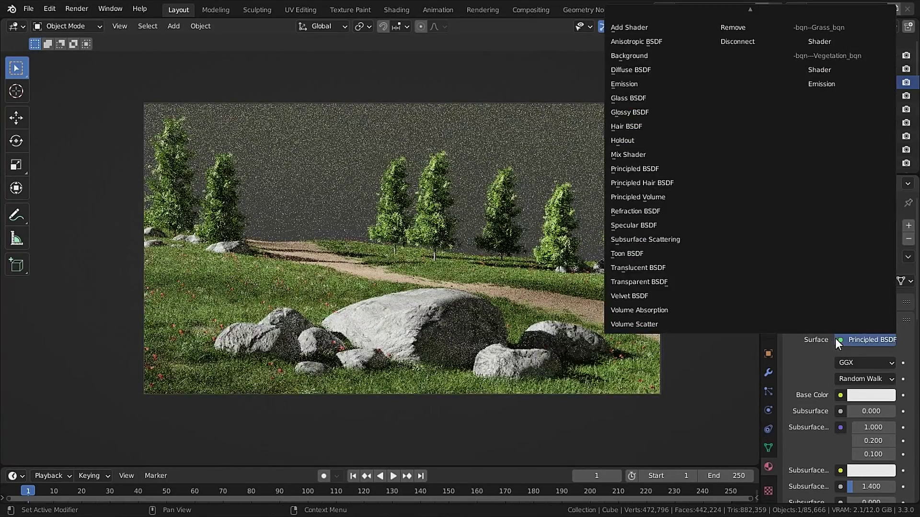
pyautogui.click(733, 28)
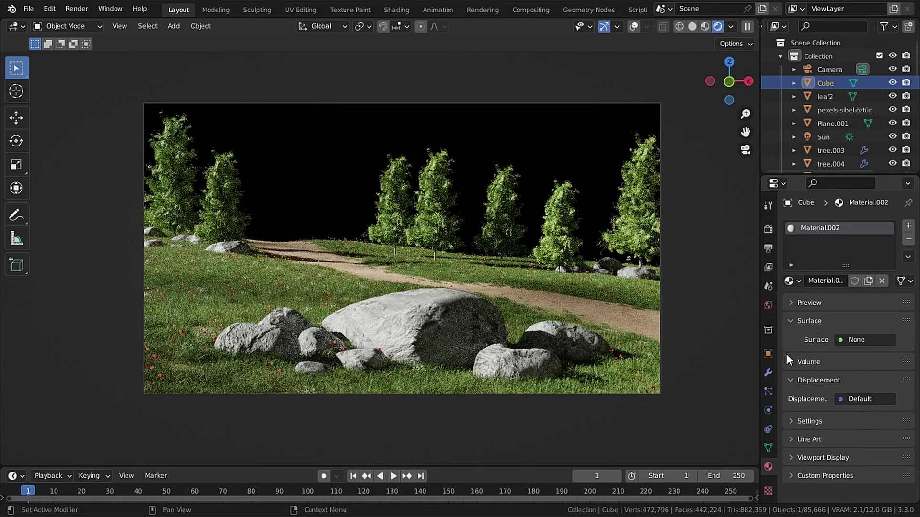
# Give the cube's material a Principled Volume with density 0.001 and a blue color of about H 0.605, S 0.816, V 0.5
pyautogui.click(793, 364)
pyautogui.click(846, 383)
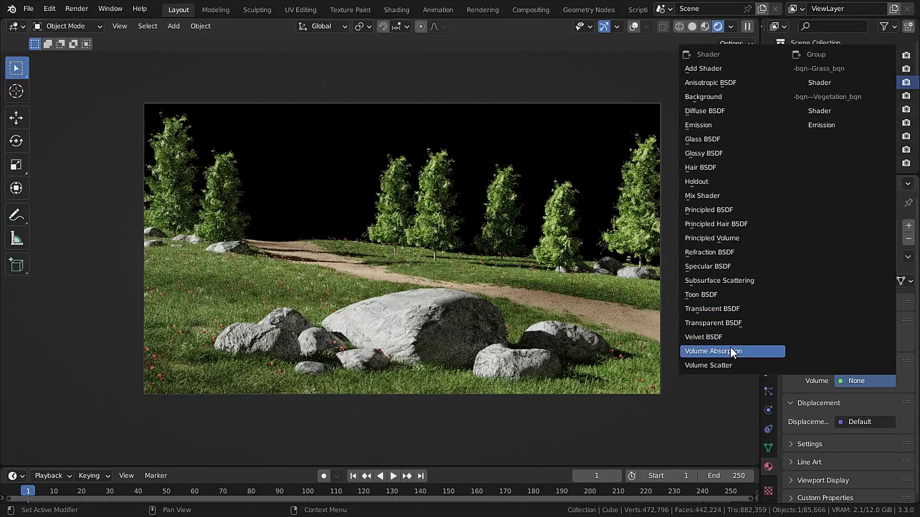
pyautogui.click(740, 239)
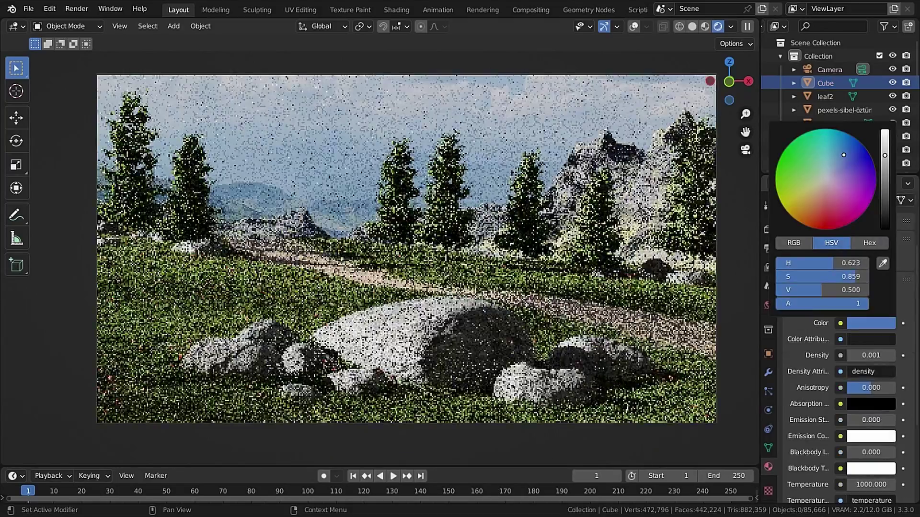
pyautogui.moveTo(842, 155); pyautogui.dragTo(839, 155)
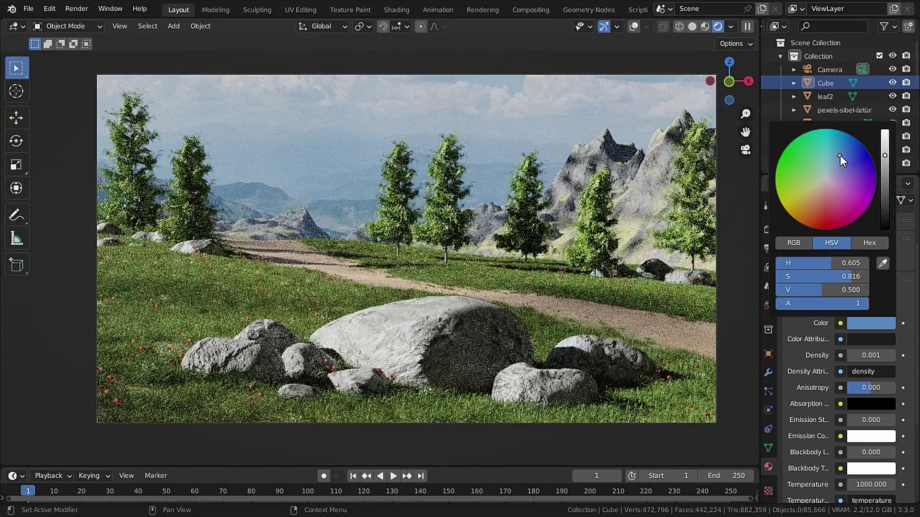